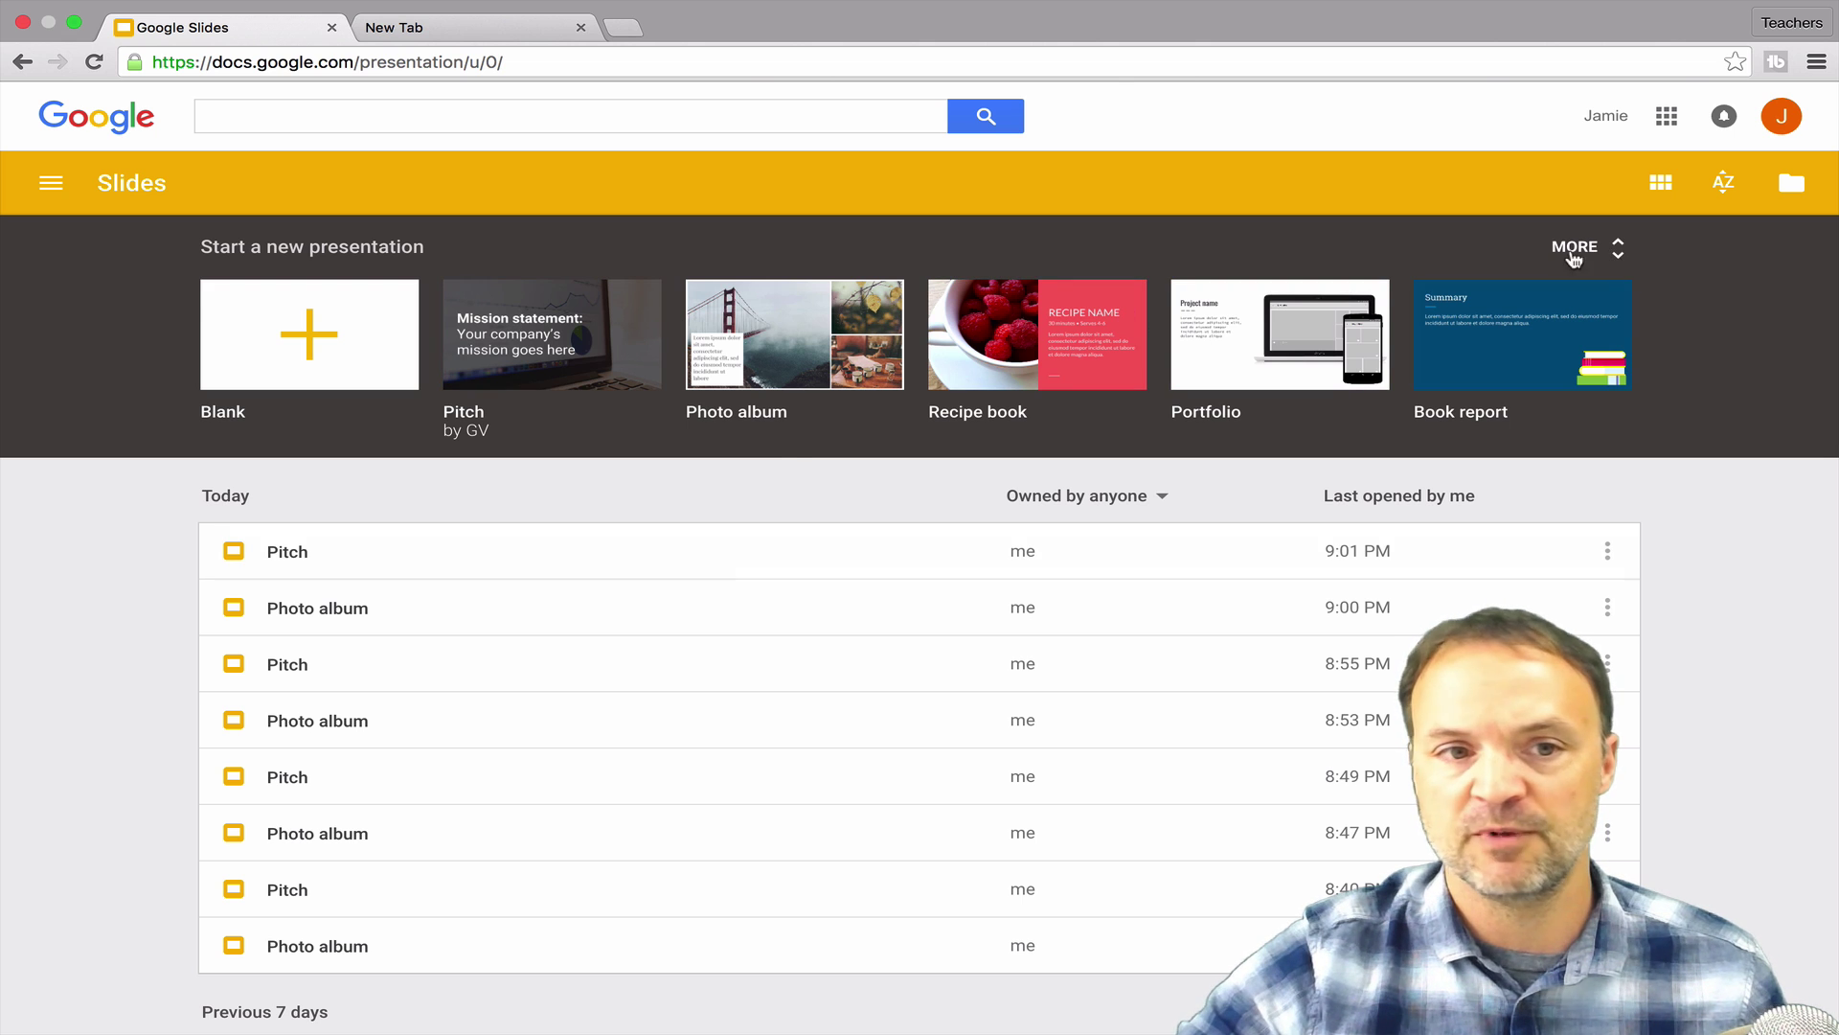
Create a new presentation from the Photo album template
left_click(1617, 247)
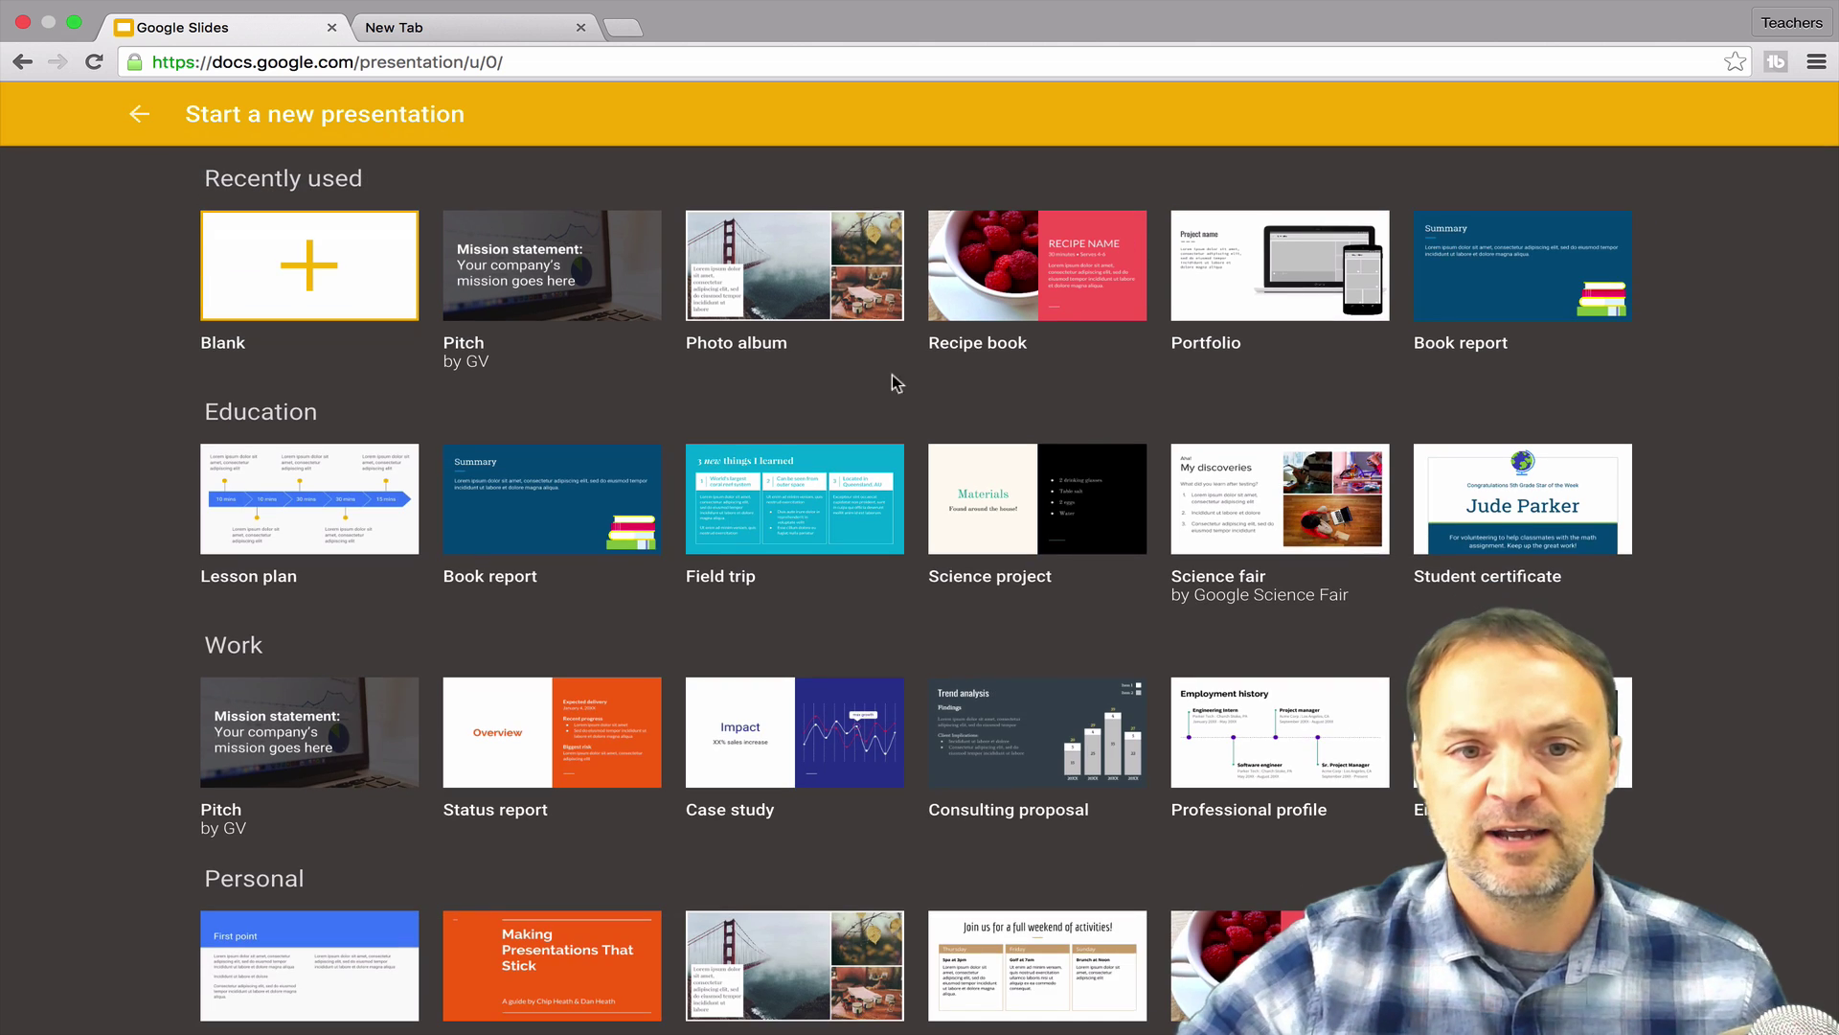
scroll(876, 377, "down", 3)
scroll(876, 378, "up", 3)
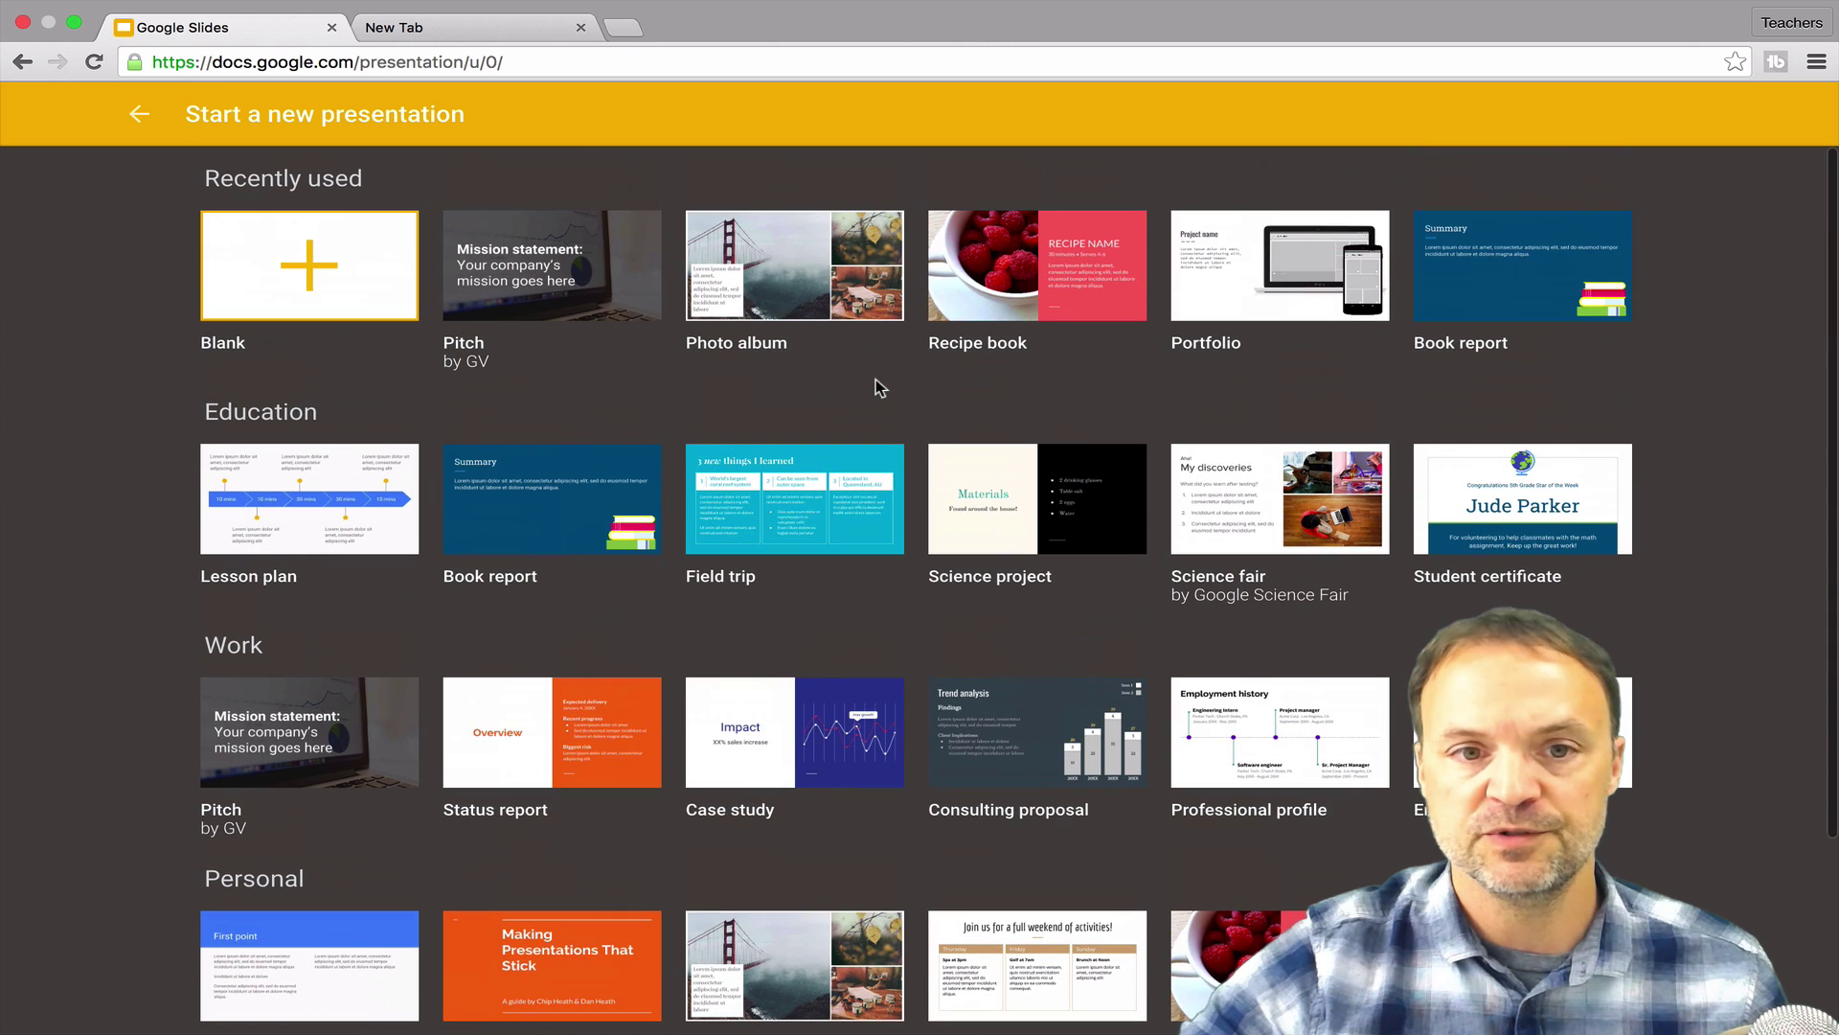
left_click(803, 281)
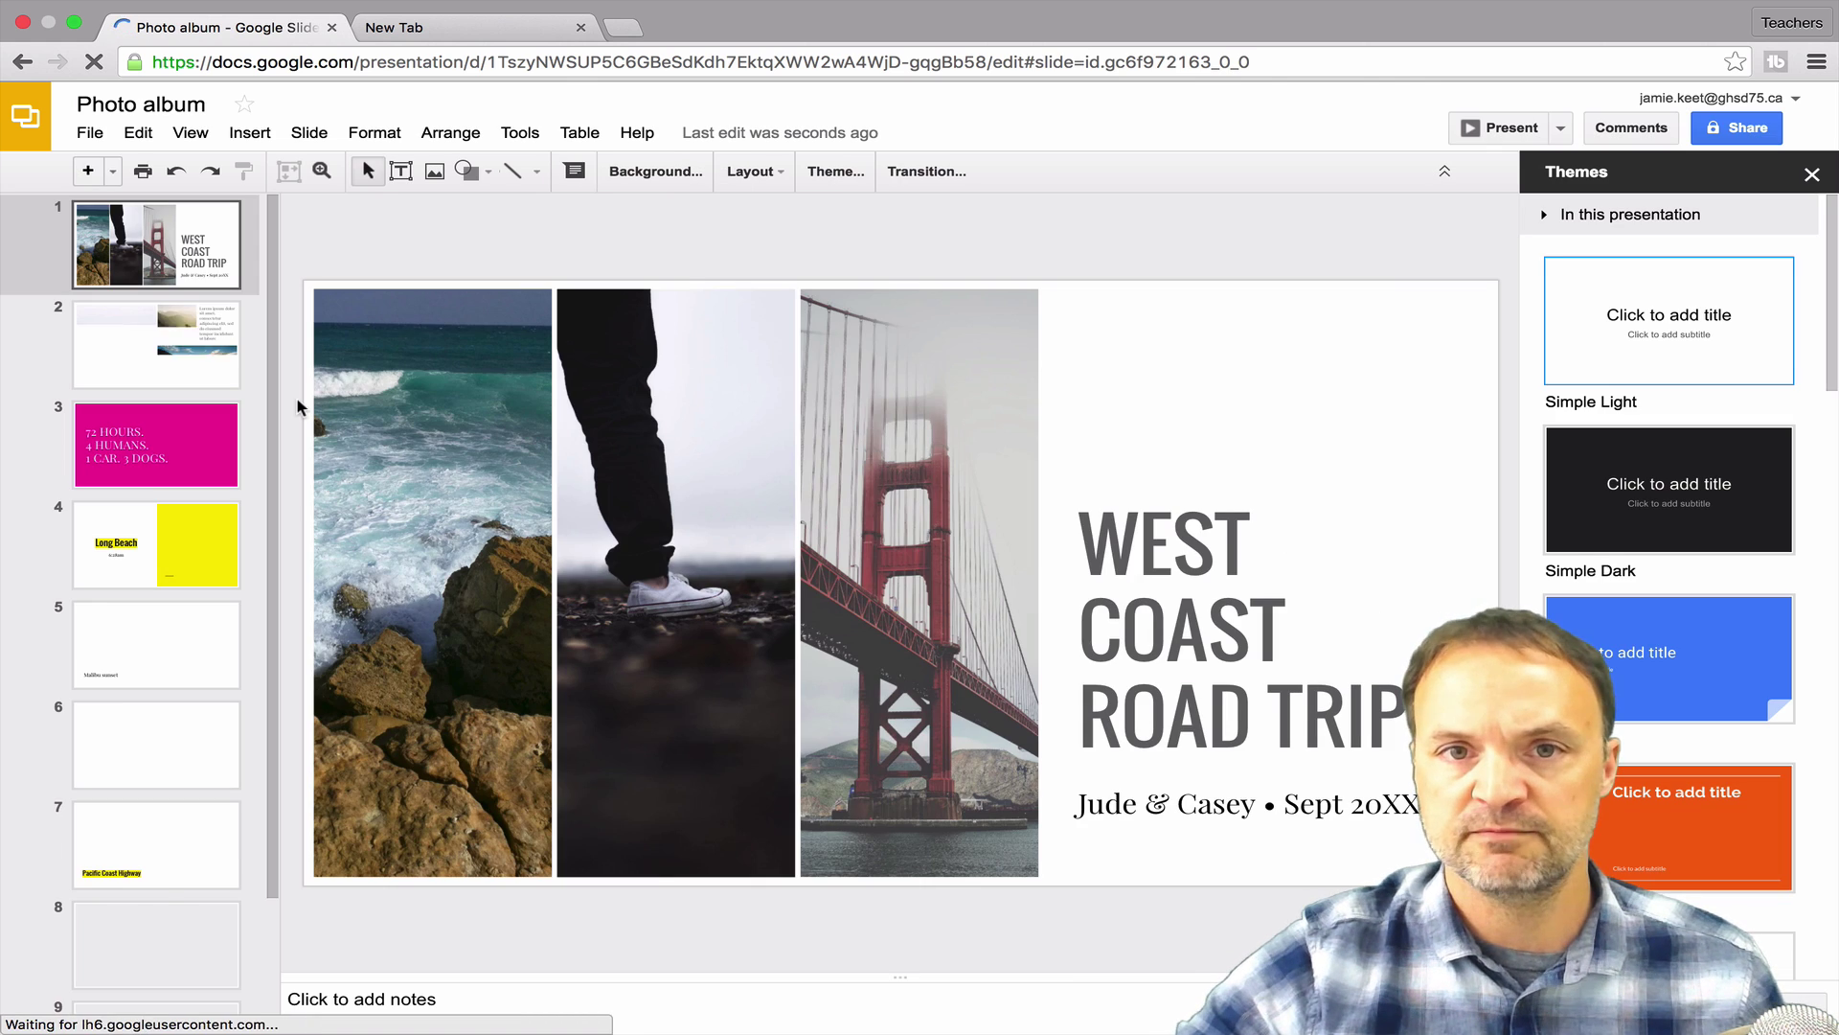
Cut slide 4 (Long Beach) from the album and view the new-slide layouts
scroll(153, 668, "down", 2)
scroll(154, 669, "up", 2)
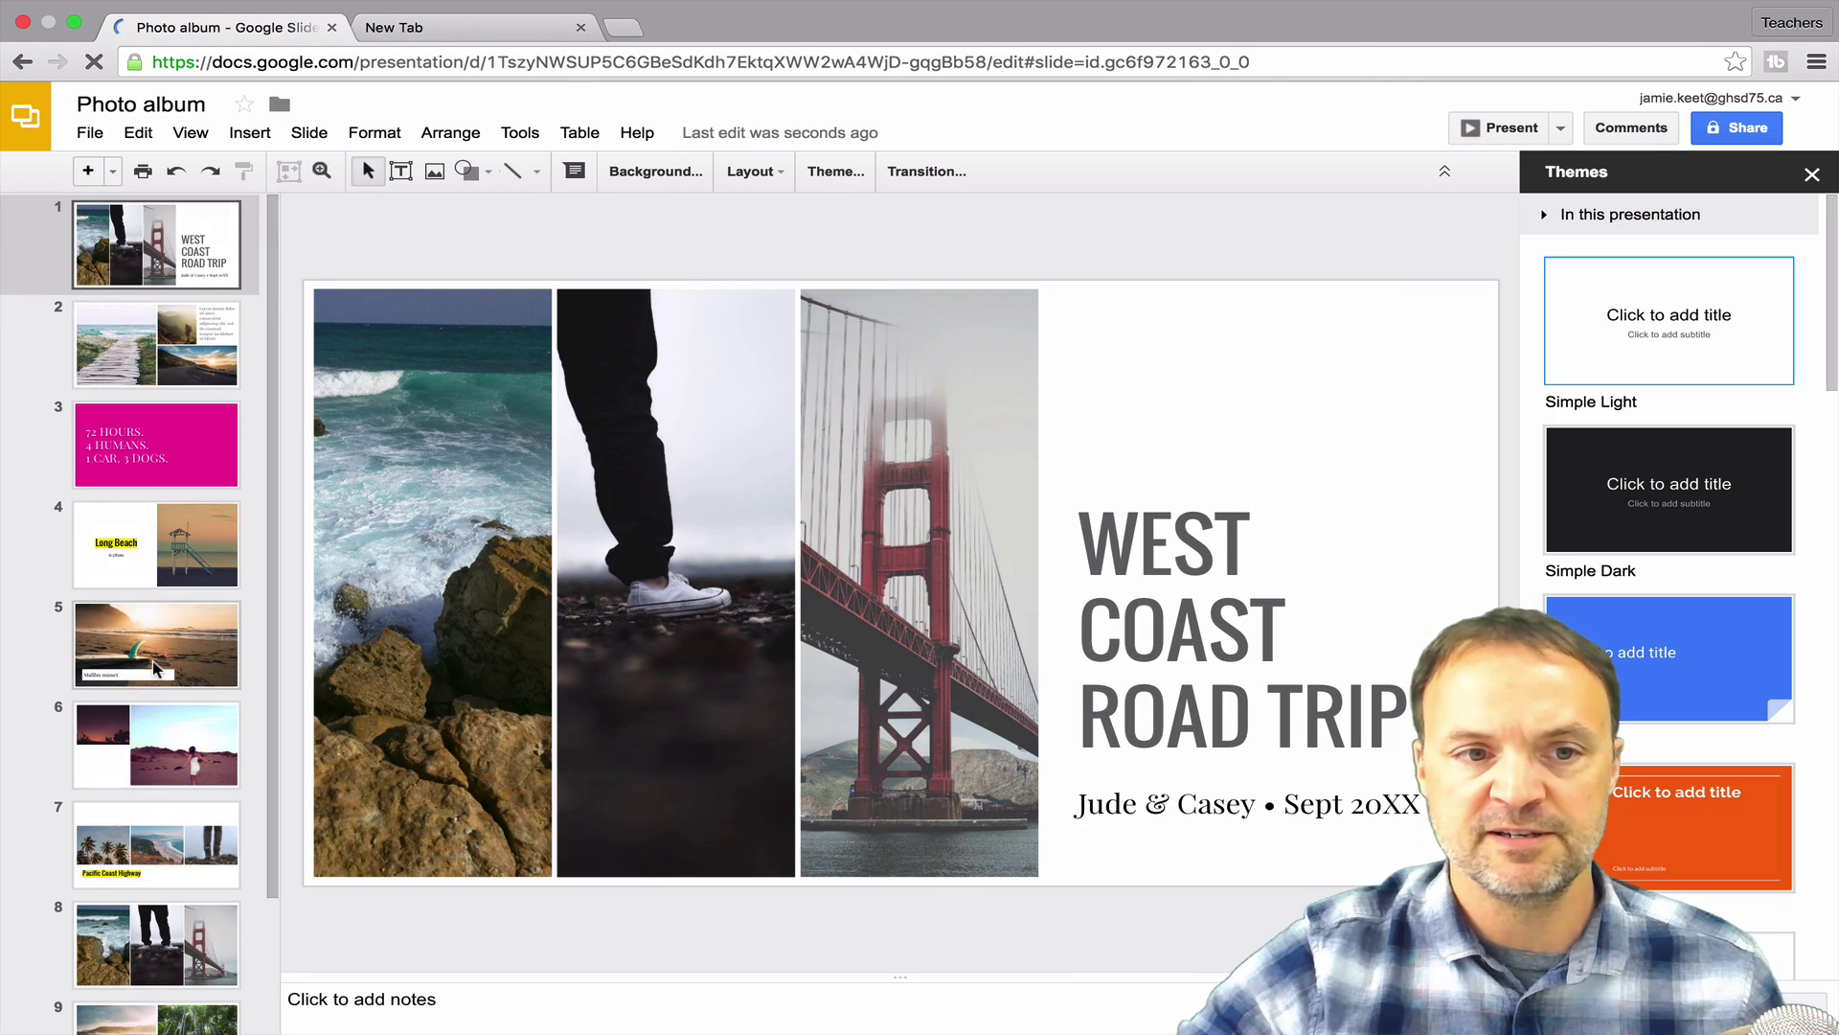
scroll(154, 543, "down", 1)
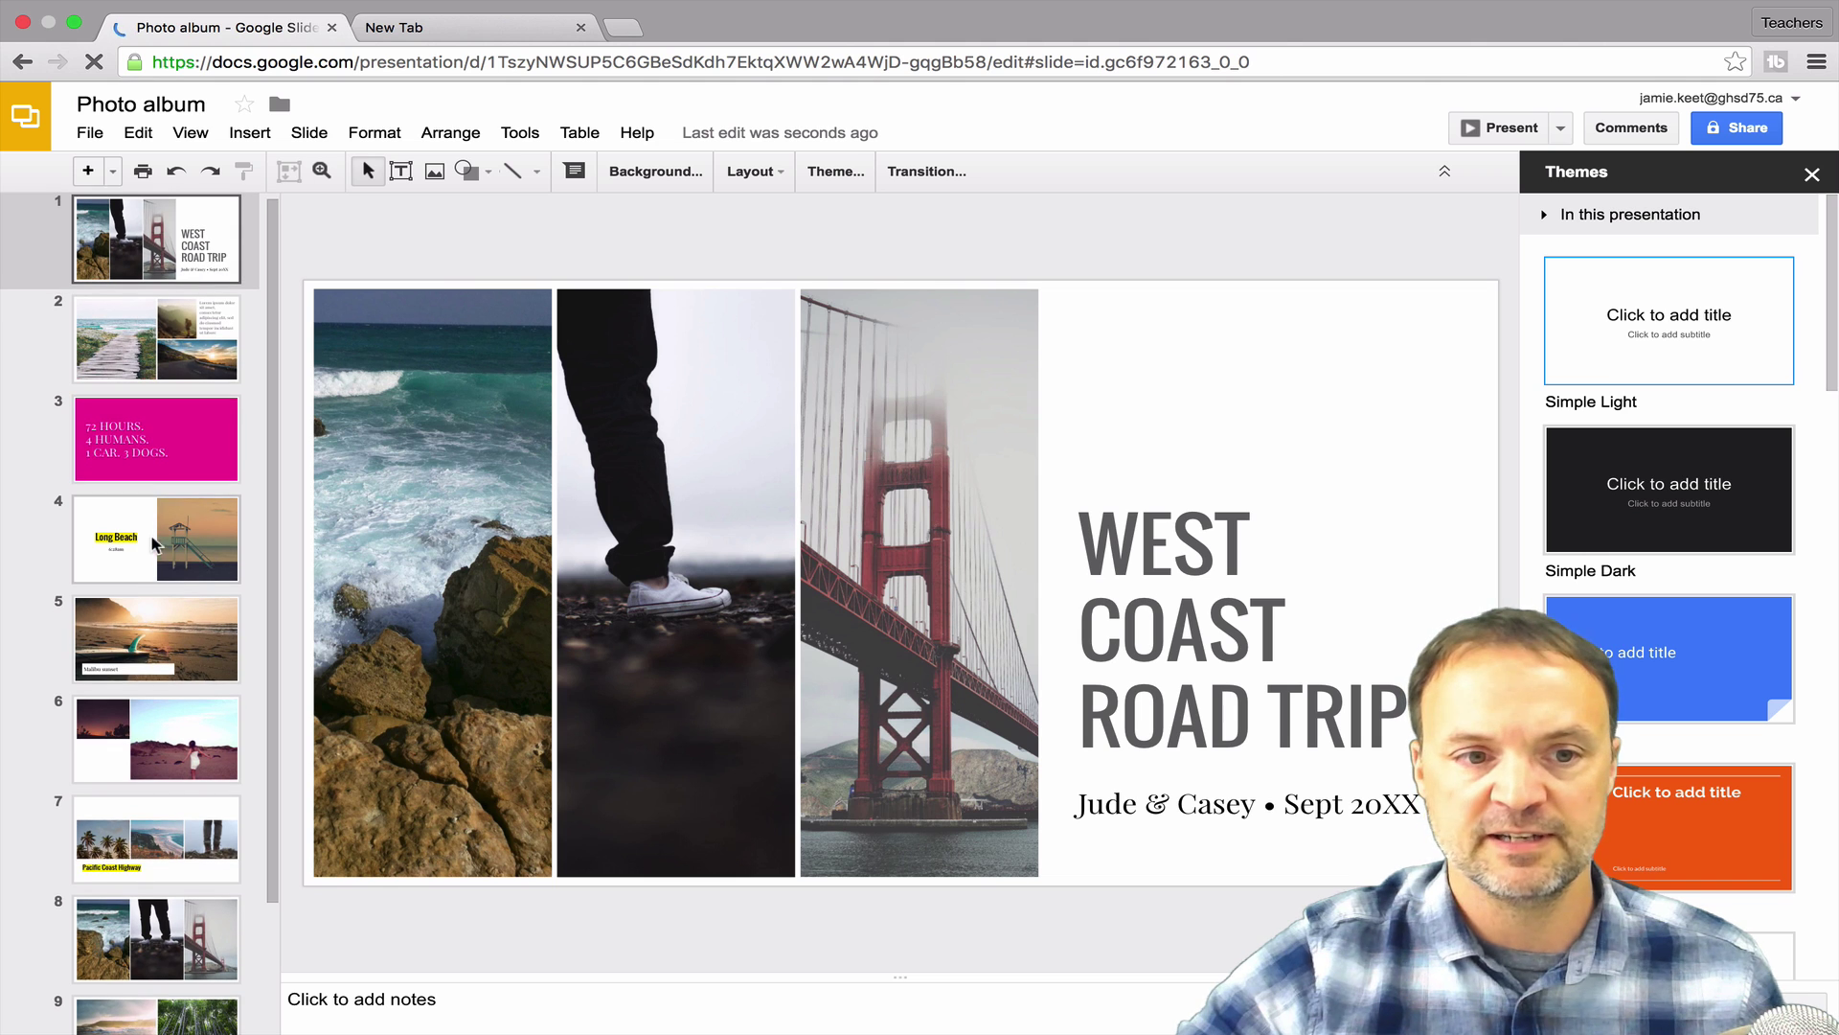
left_click(182, 547)
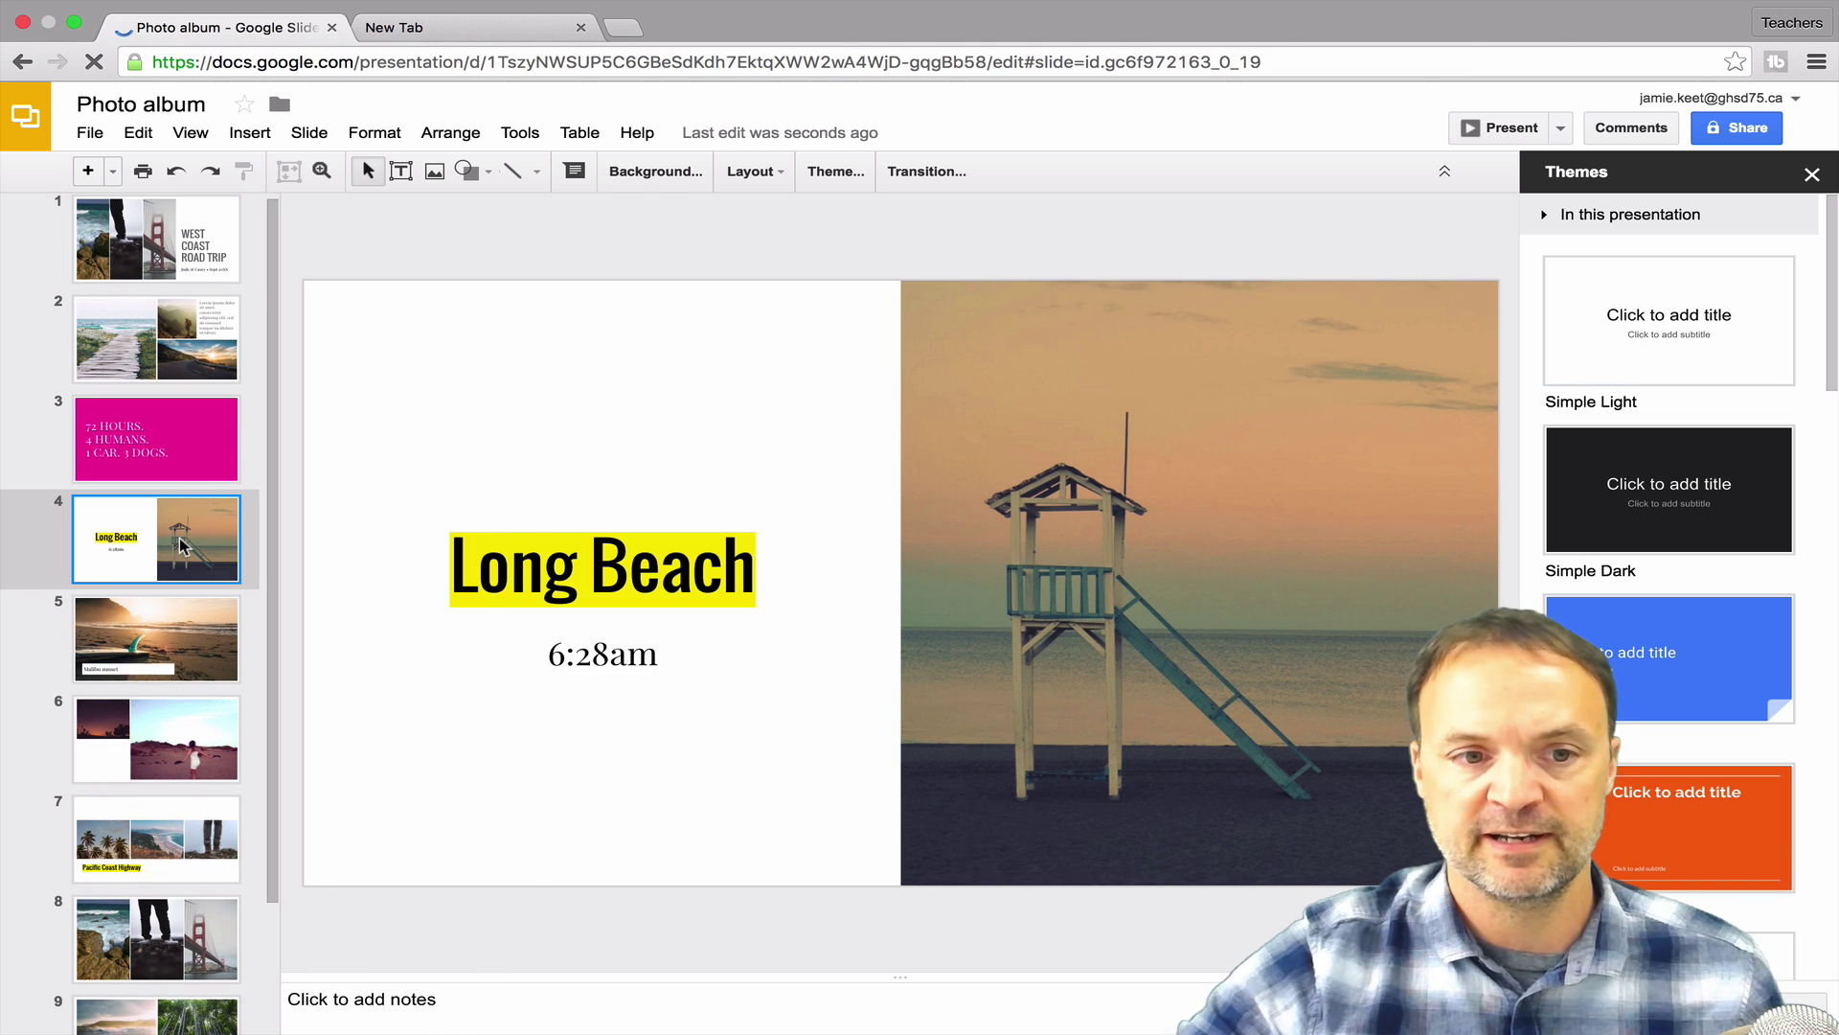
right_click(182, 547)
left_click(238, 529)
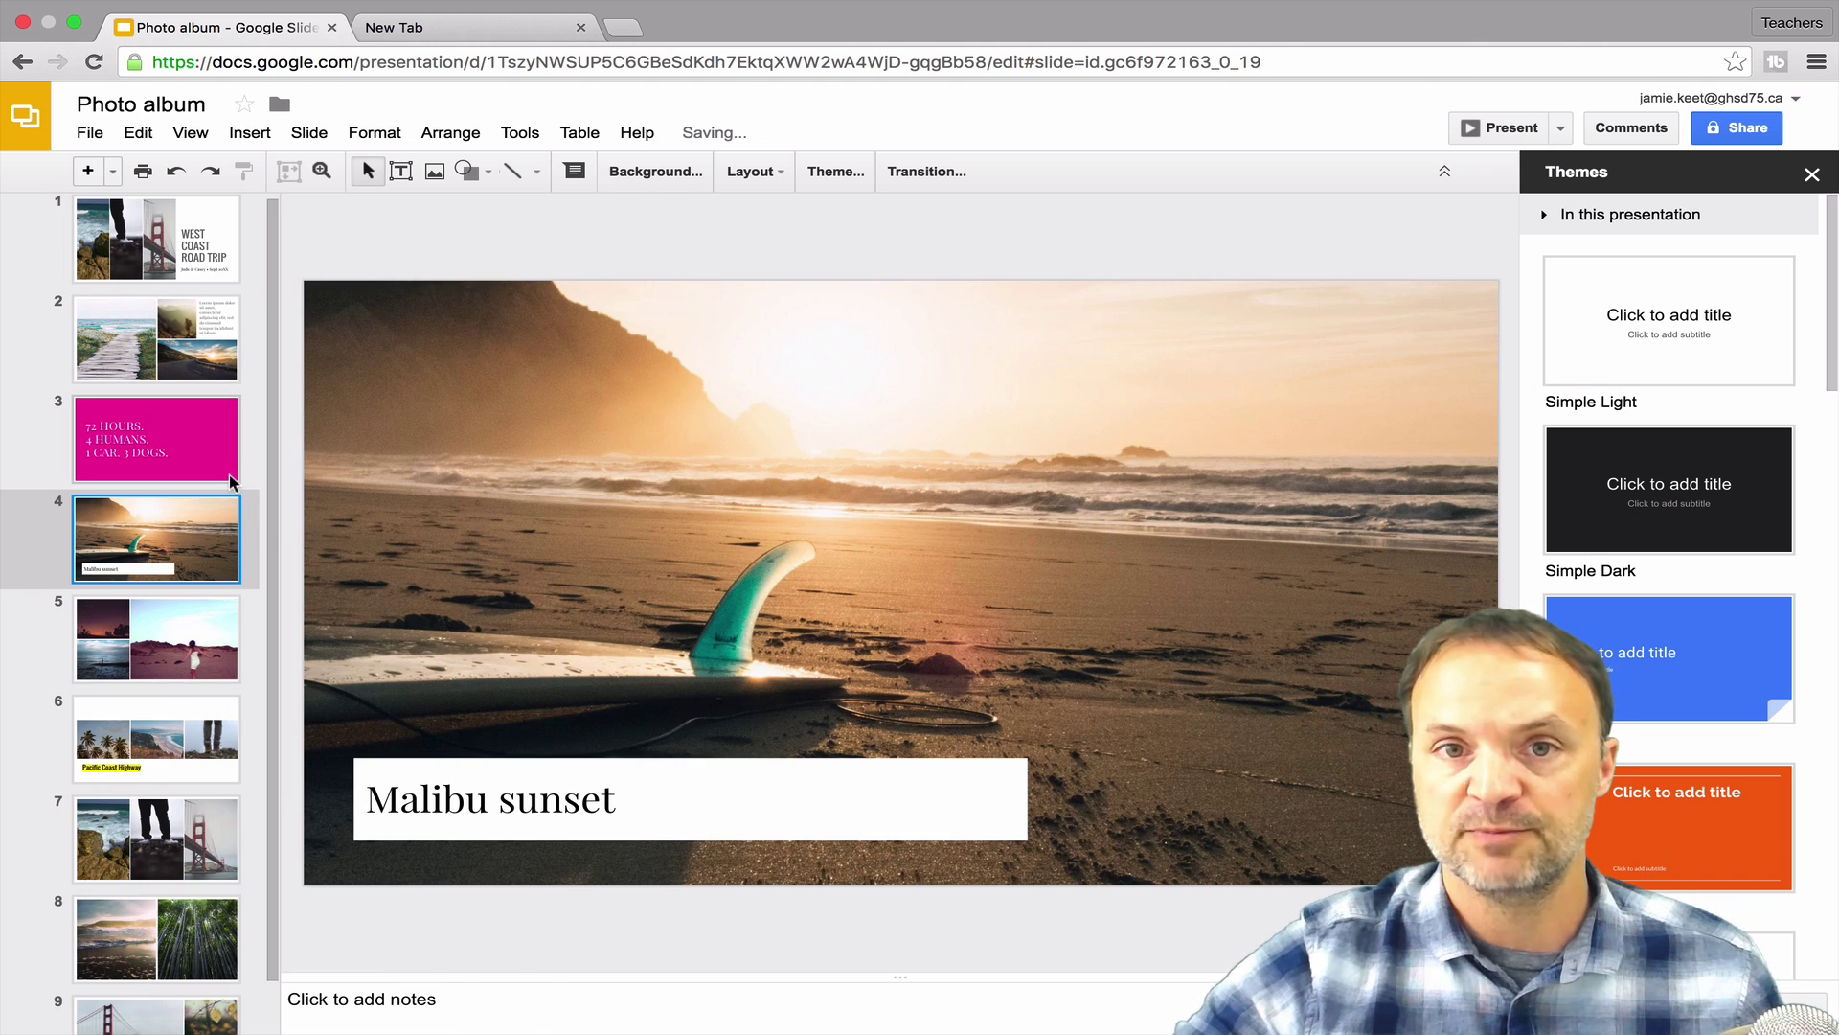
left_click(114, 173)
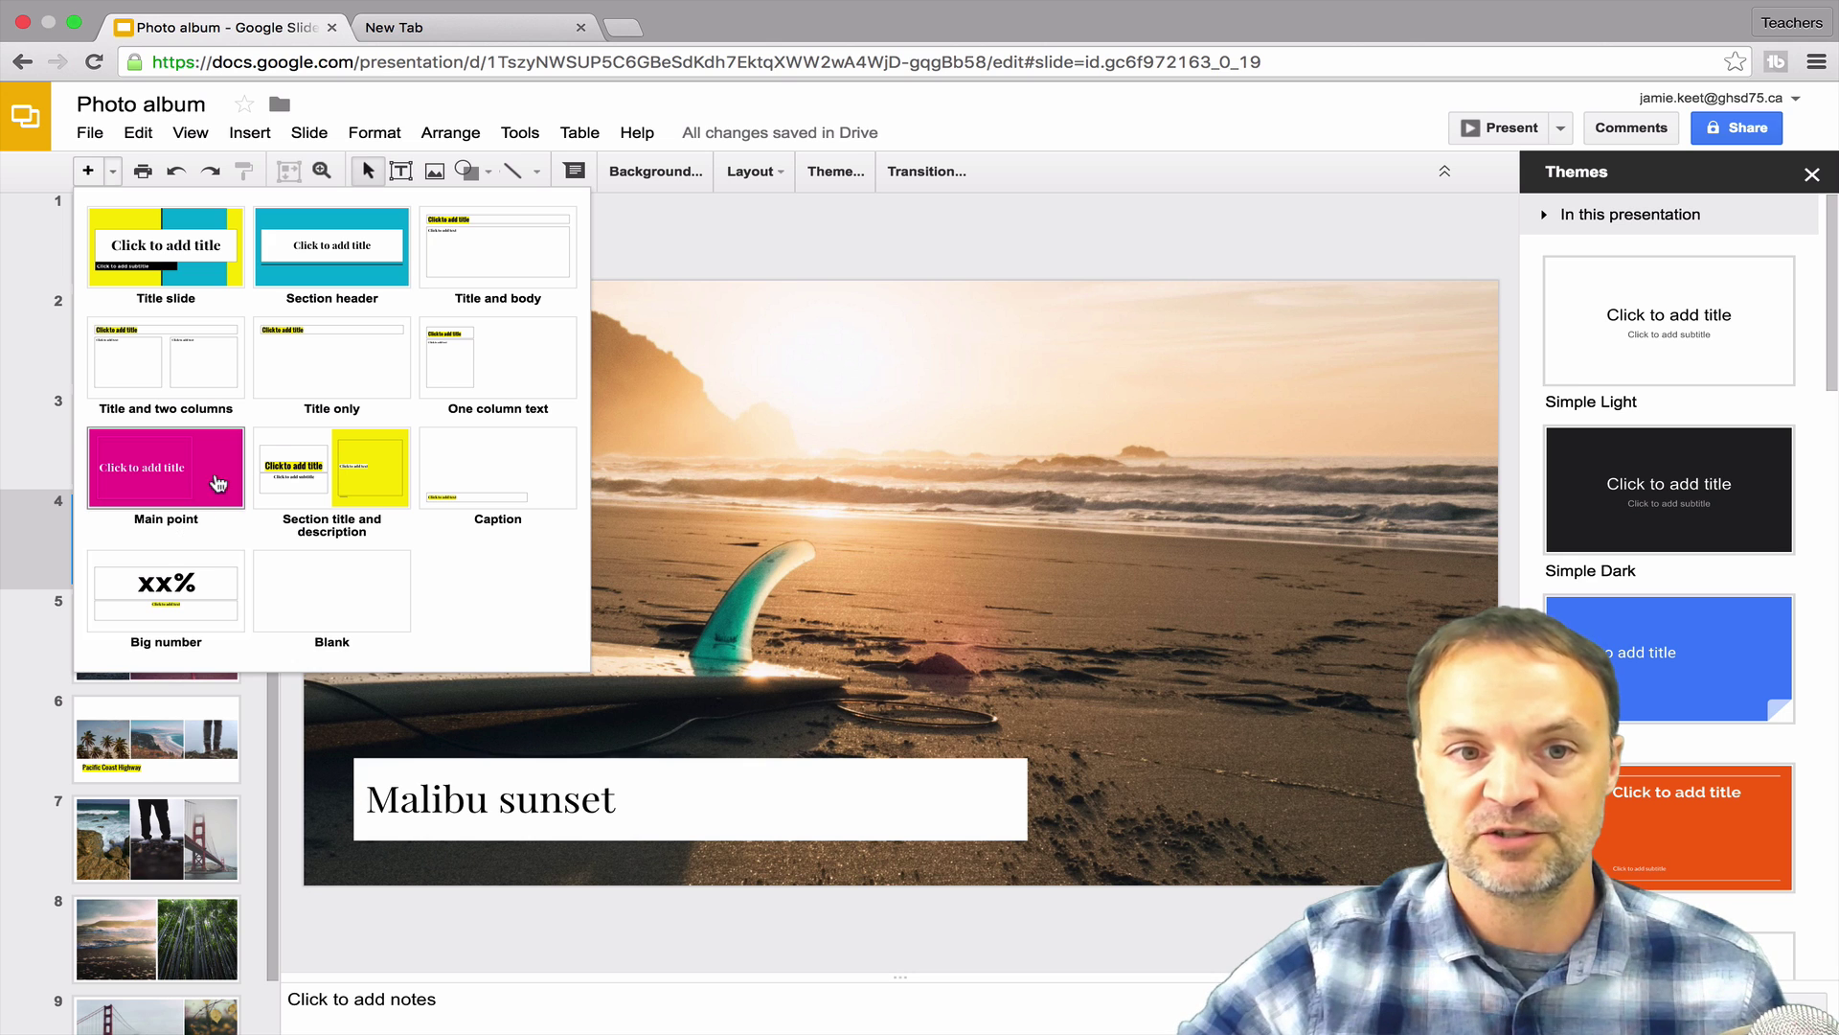
Apply the handwritten-title, mint-accent theme below Swiss, then select slide 2
left_click(711, 260)
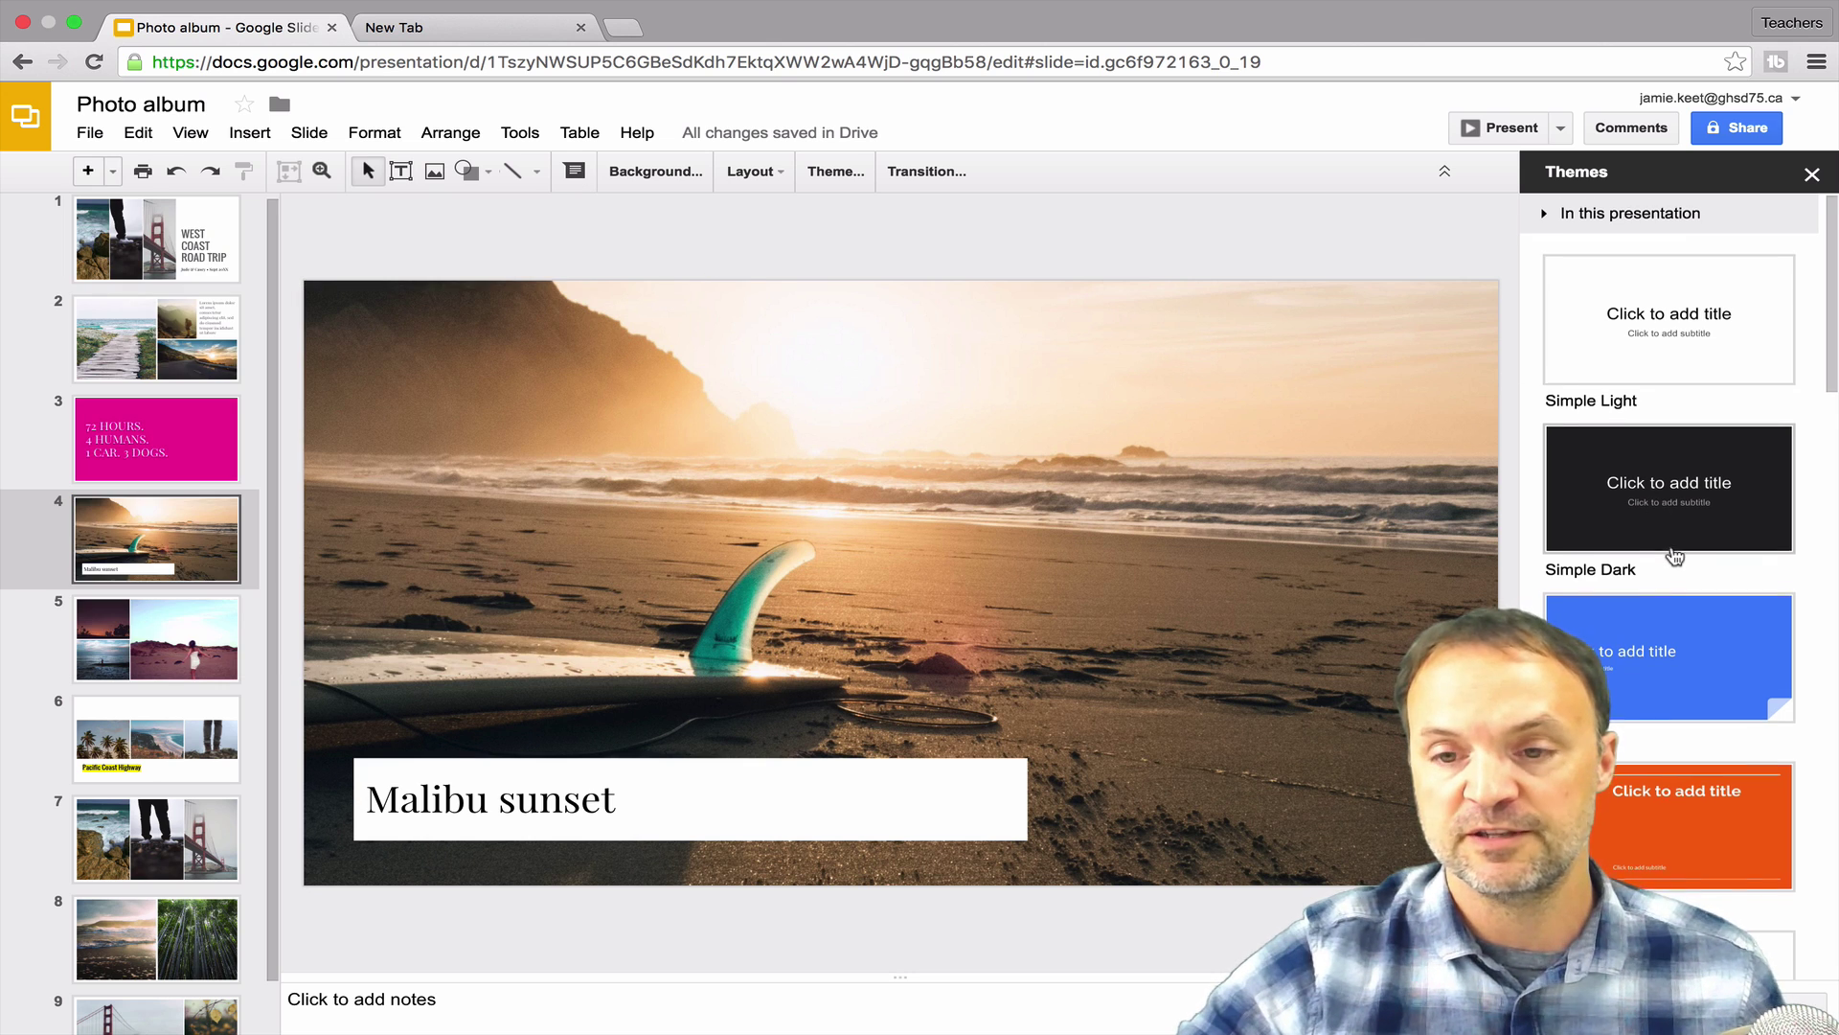
scroll(1672, 556, "down", 3)
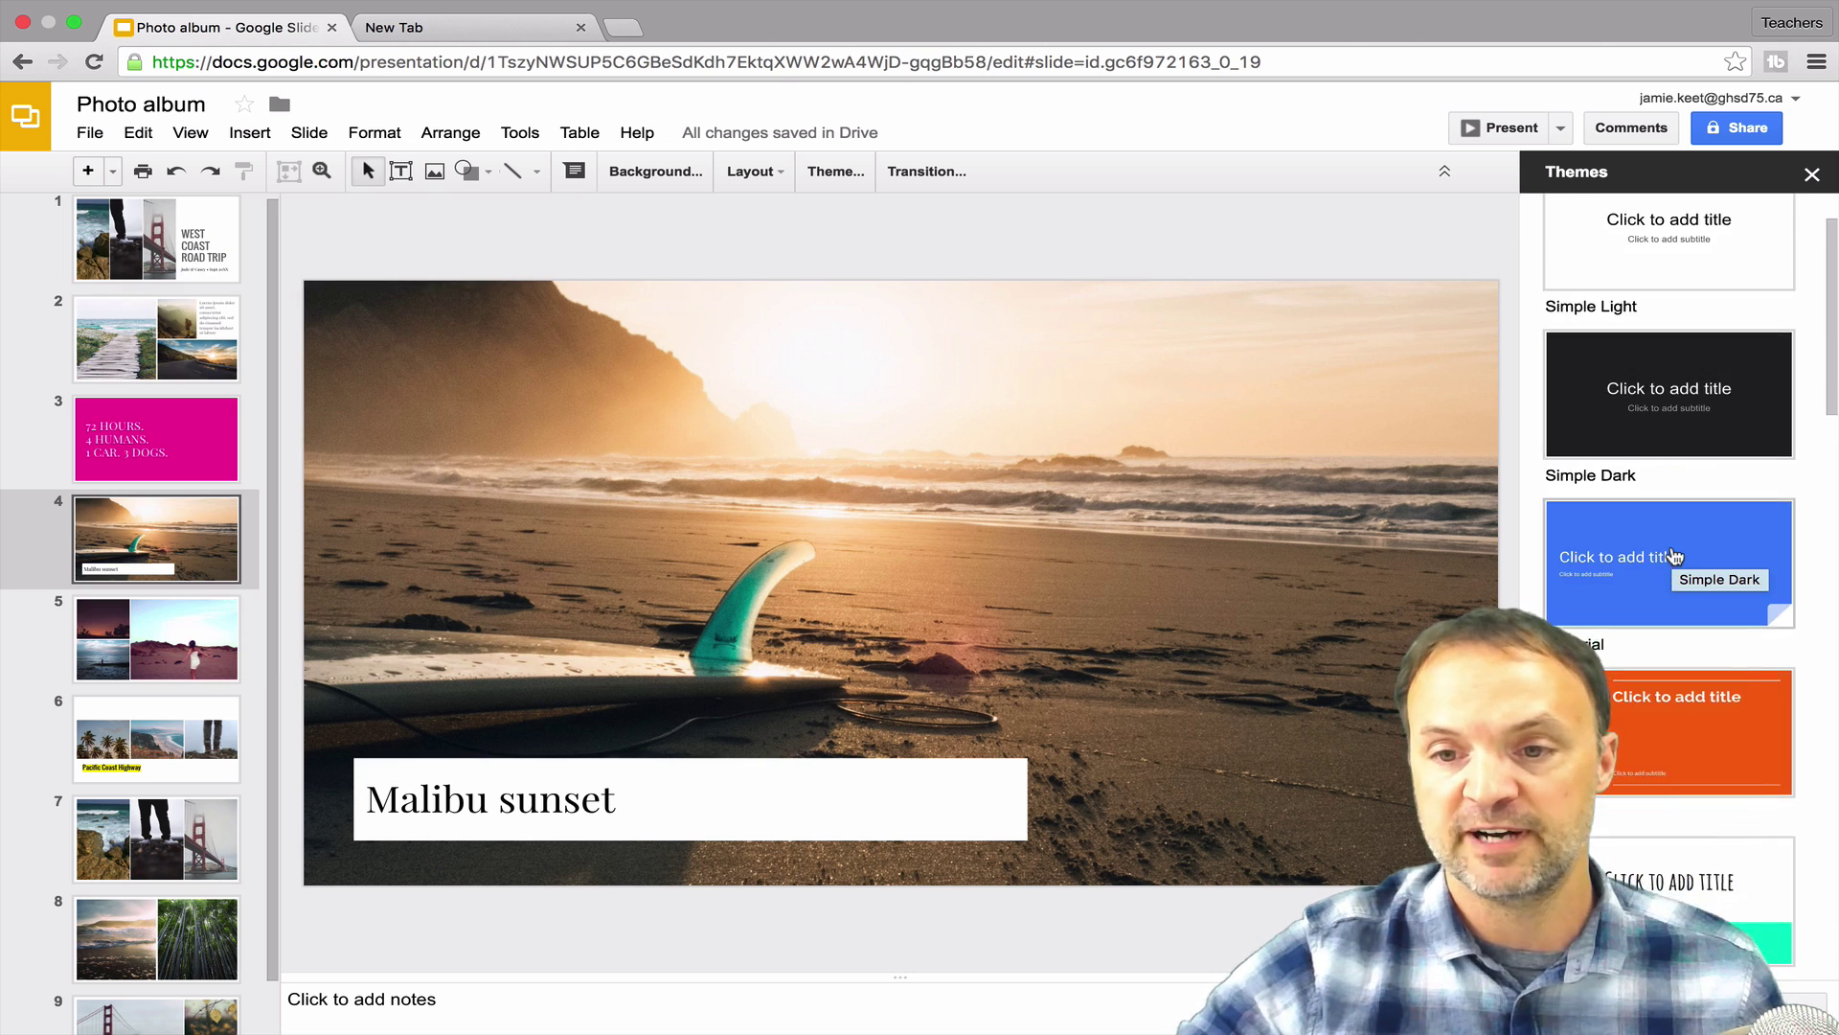
left_click(1638, 845)
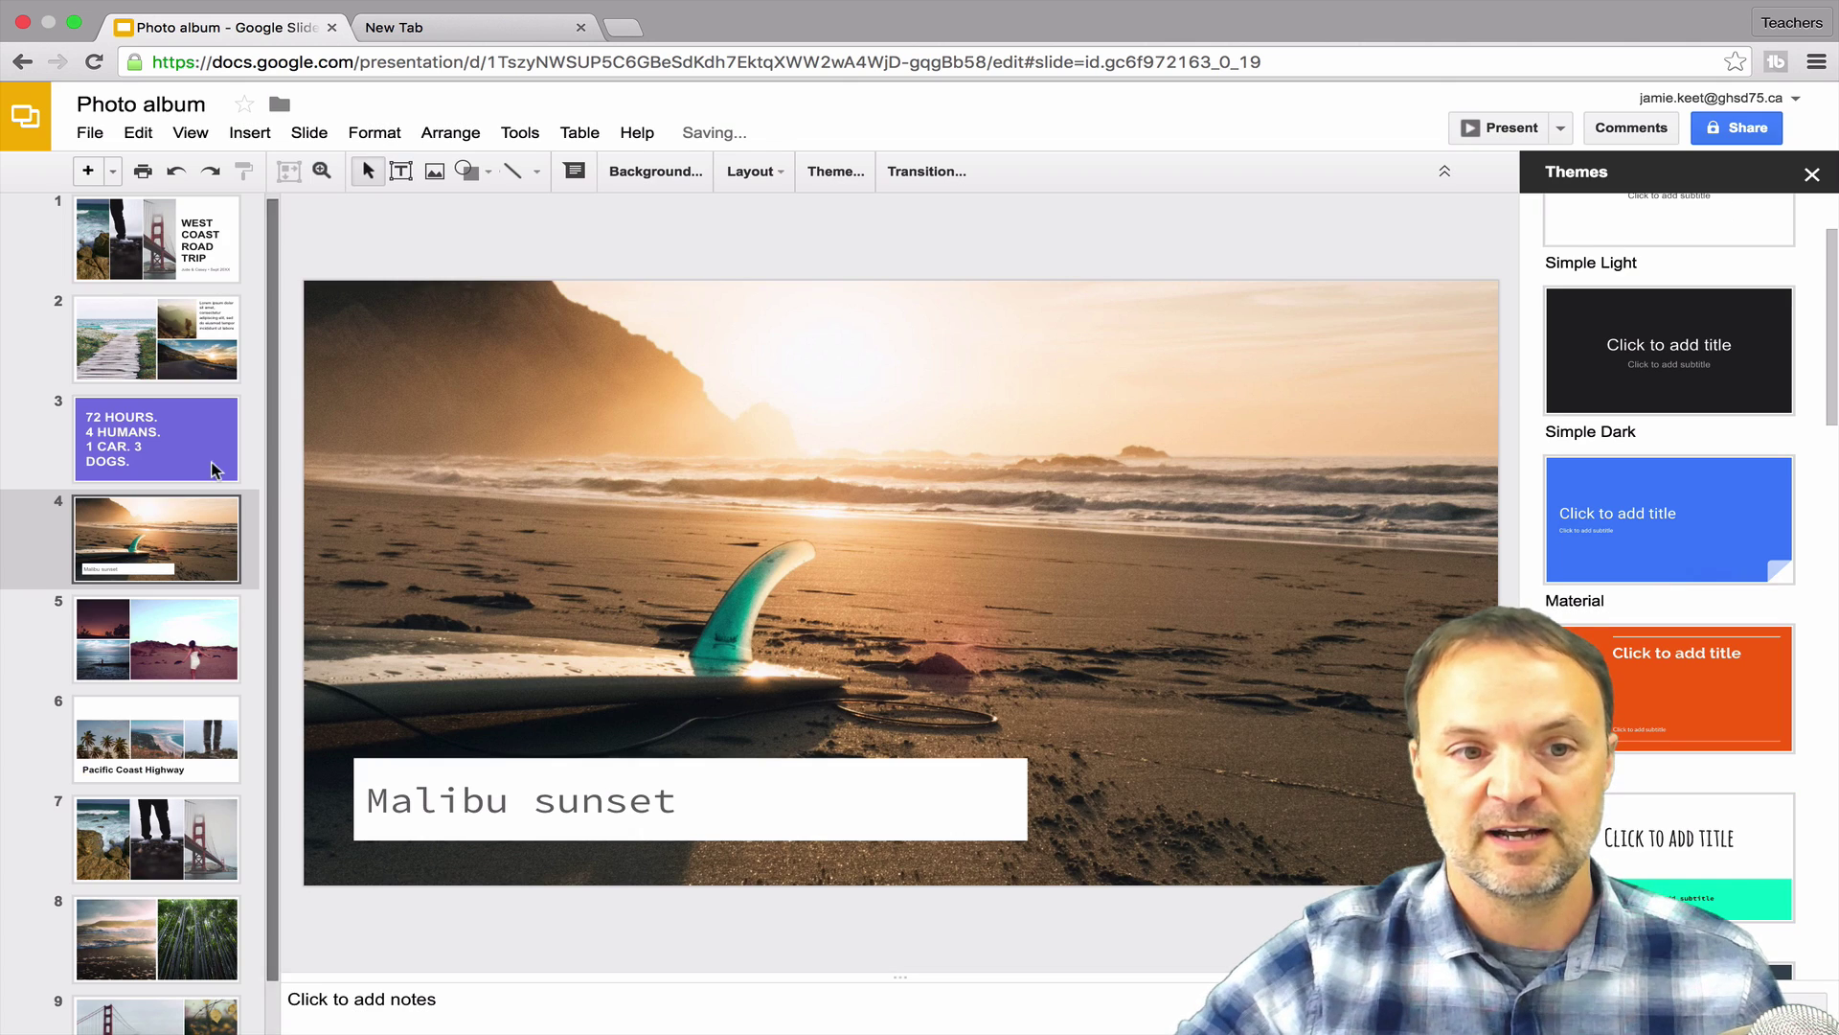
left_click(112, 170)
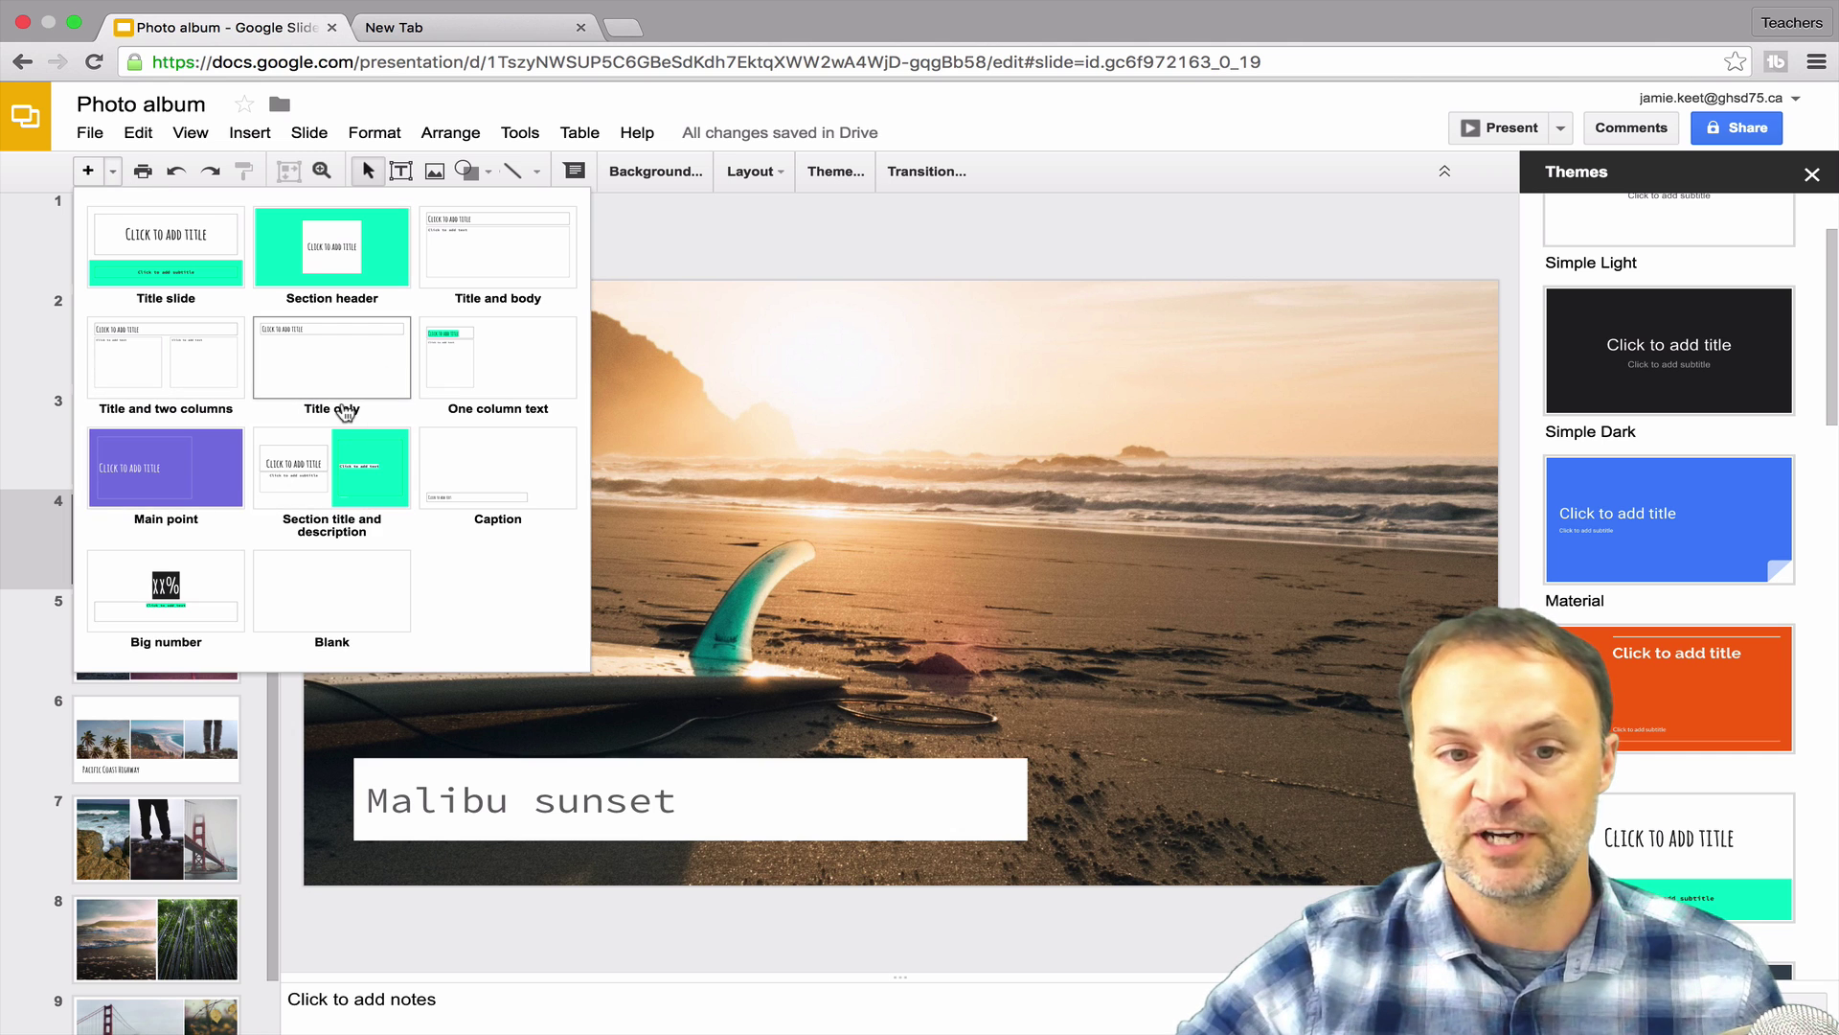
left_click(728, 268)
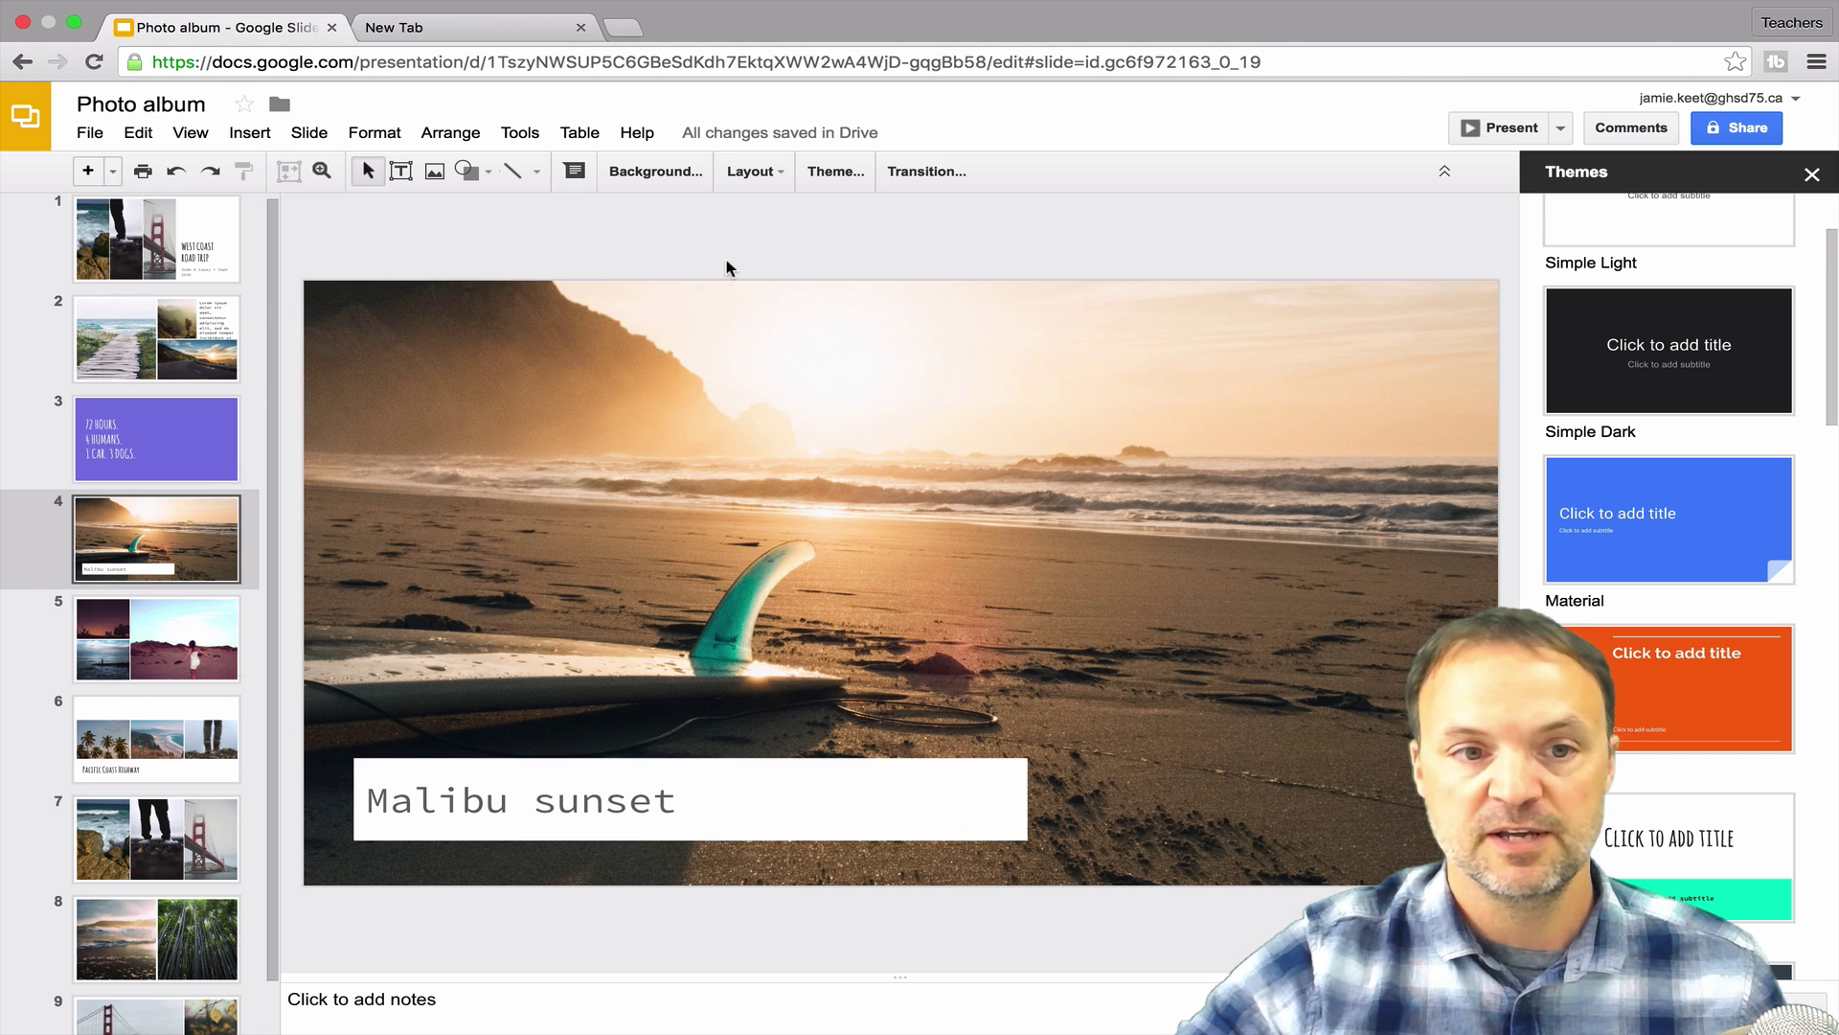
left_click(163, 368)
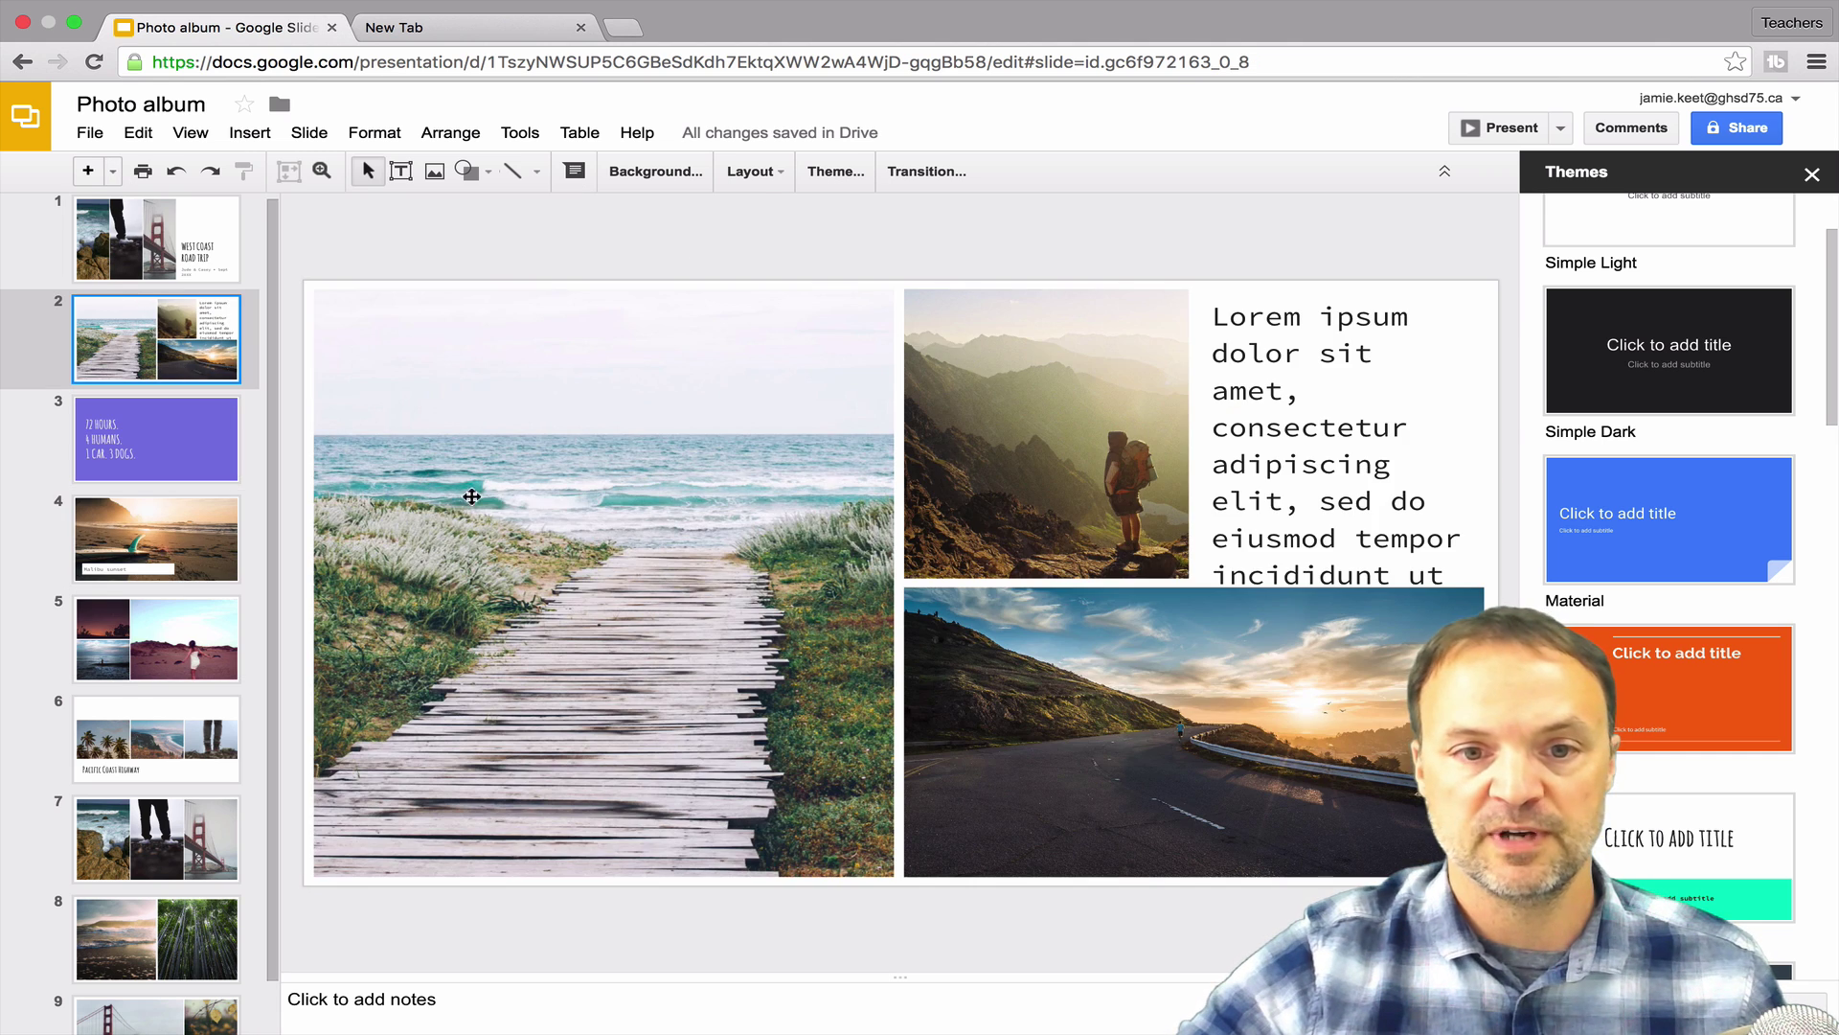
Replace slide 2's boardwalk beach photo with a pufferfish from a 'fish' image search
left_click(674, 509)
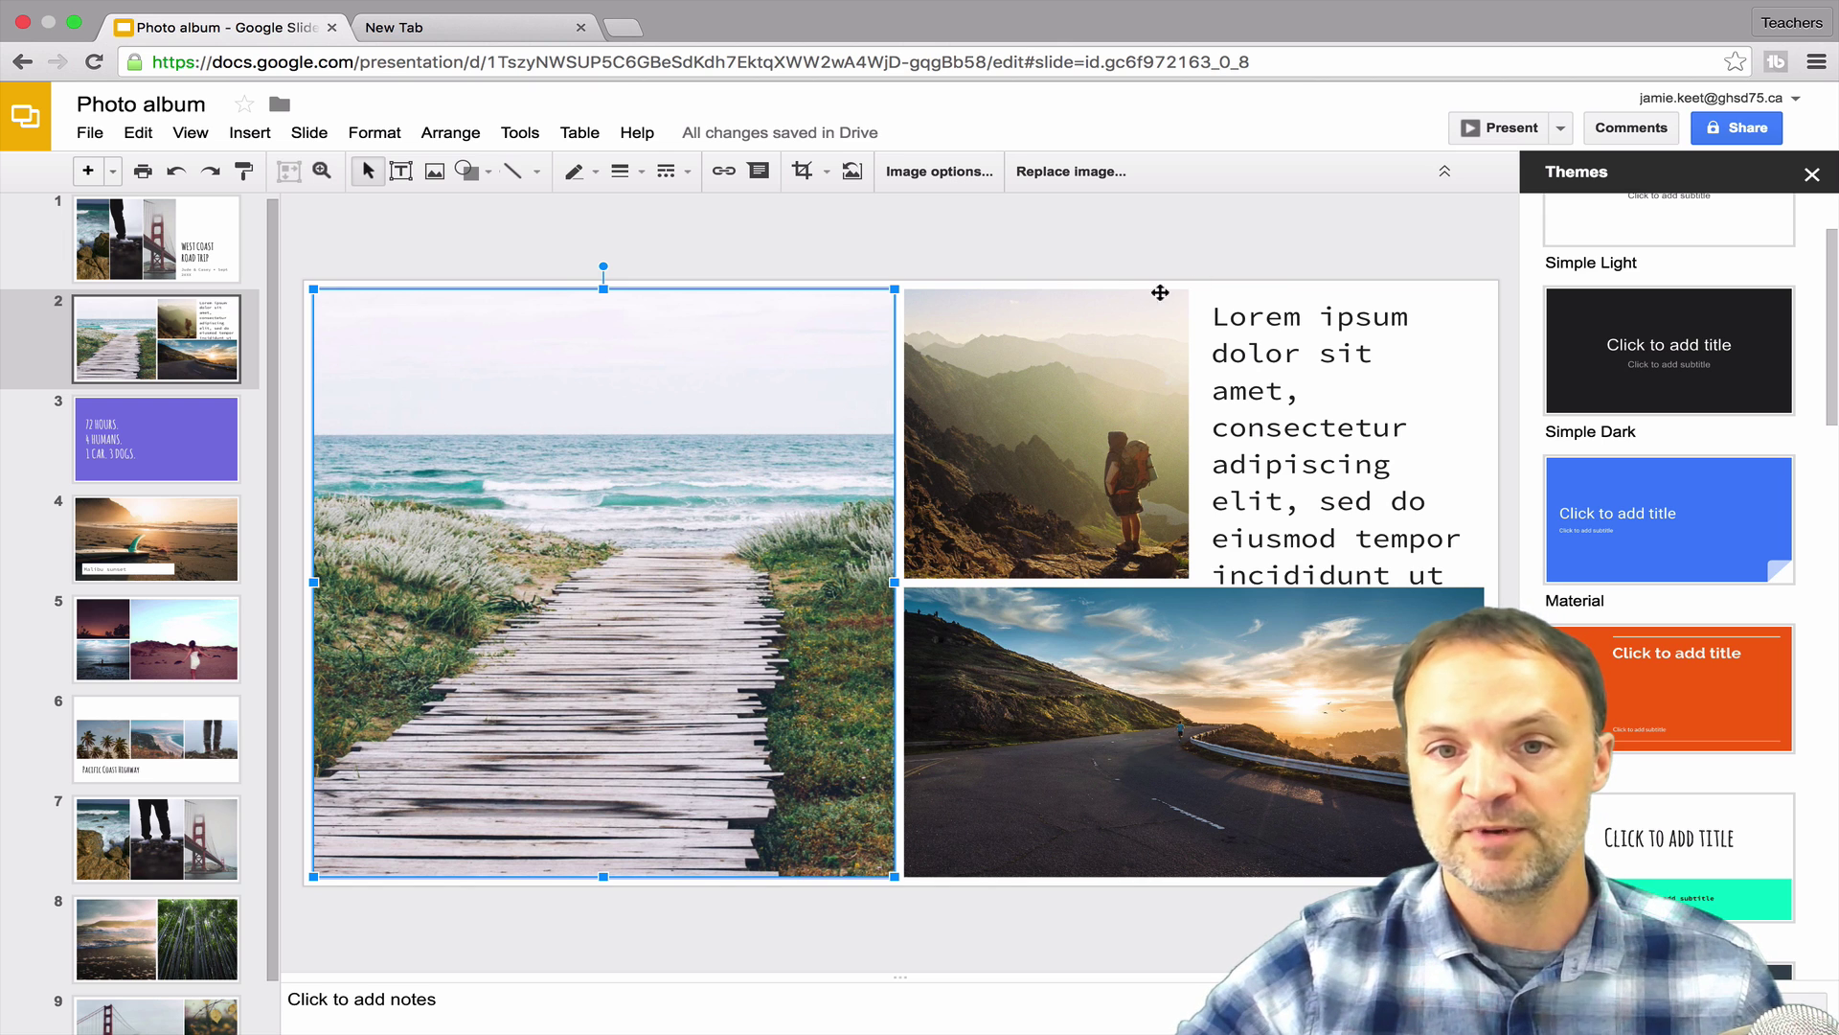
left_click(1078, 172)
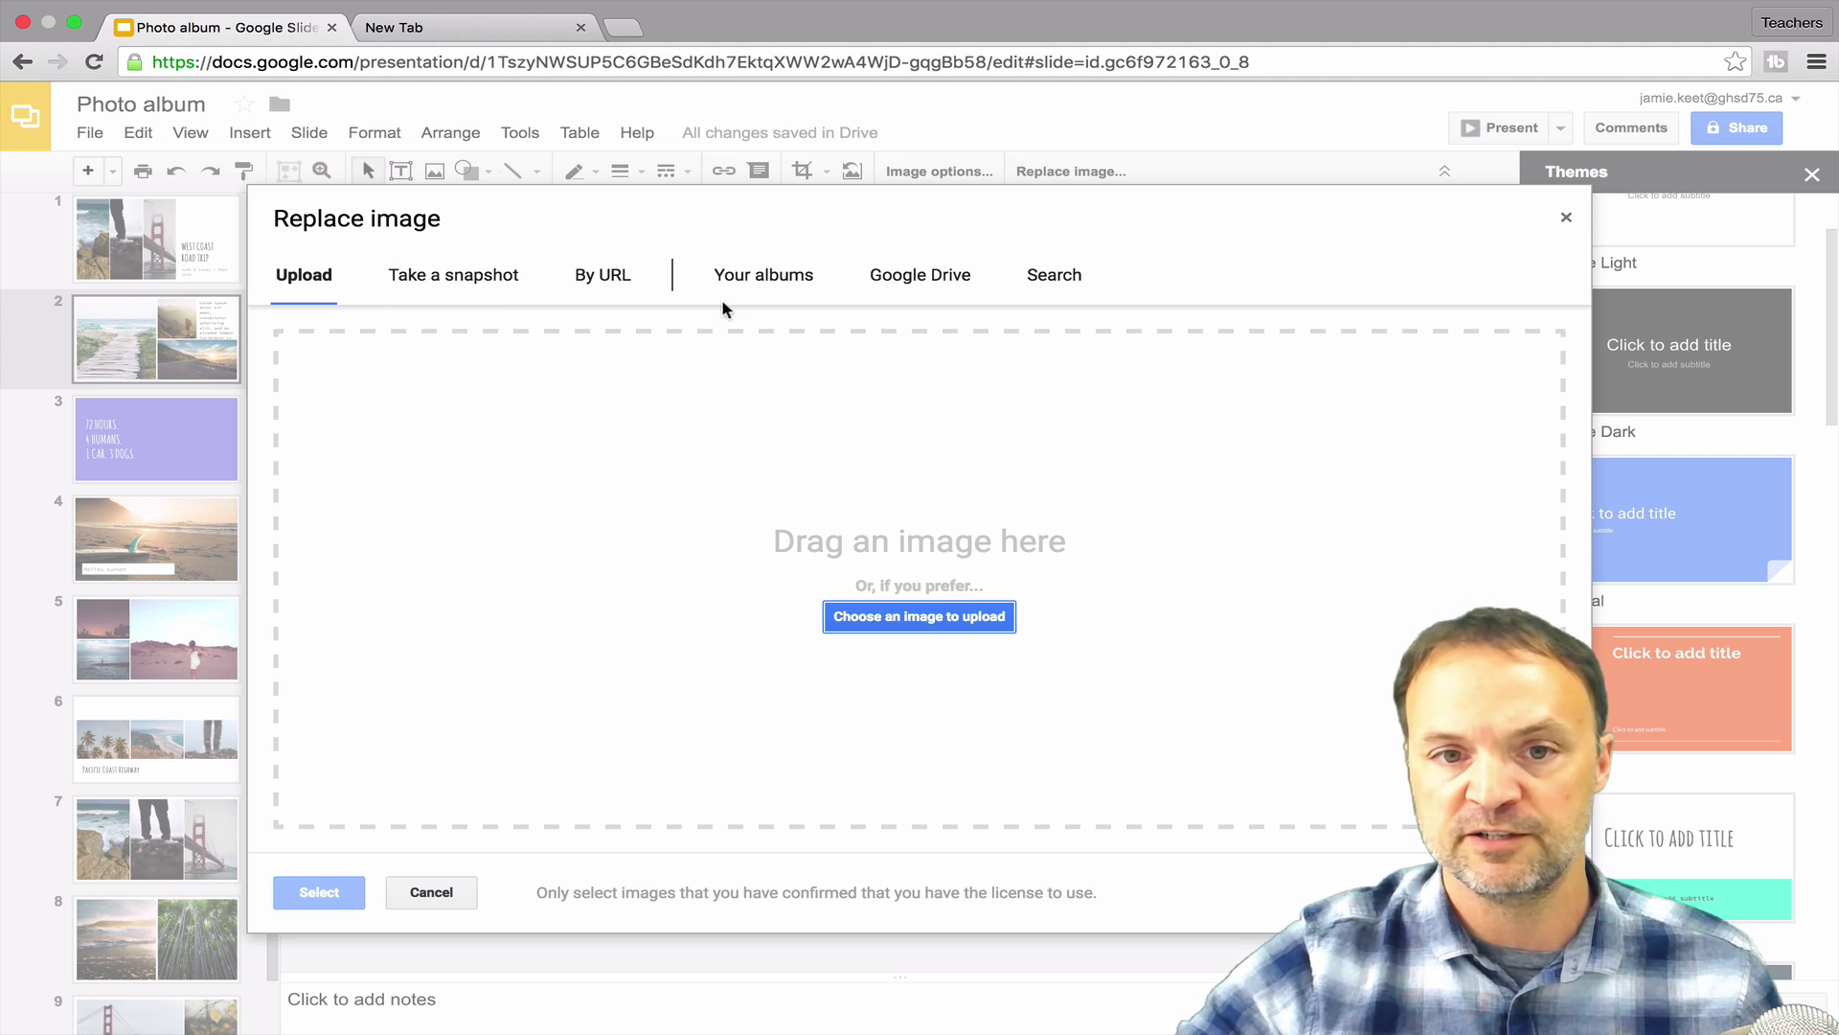
left_click(1044, 277)
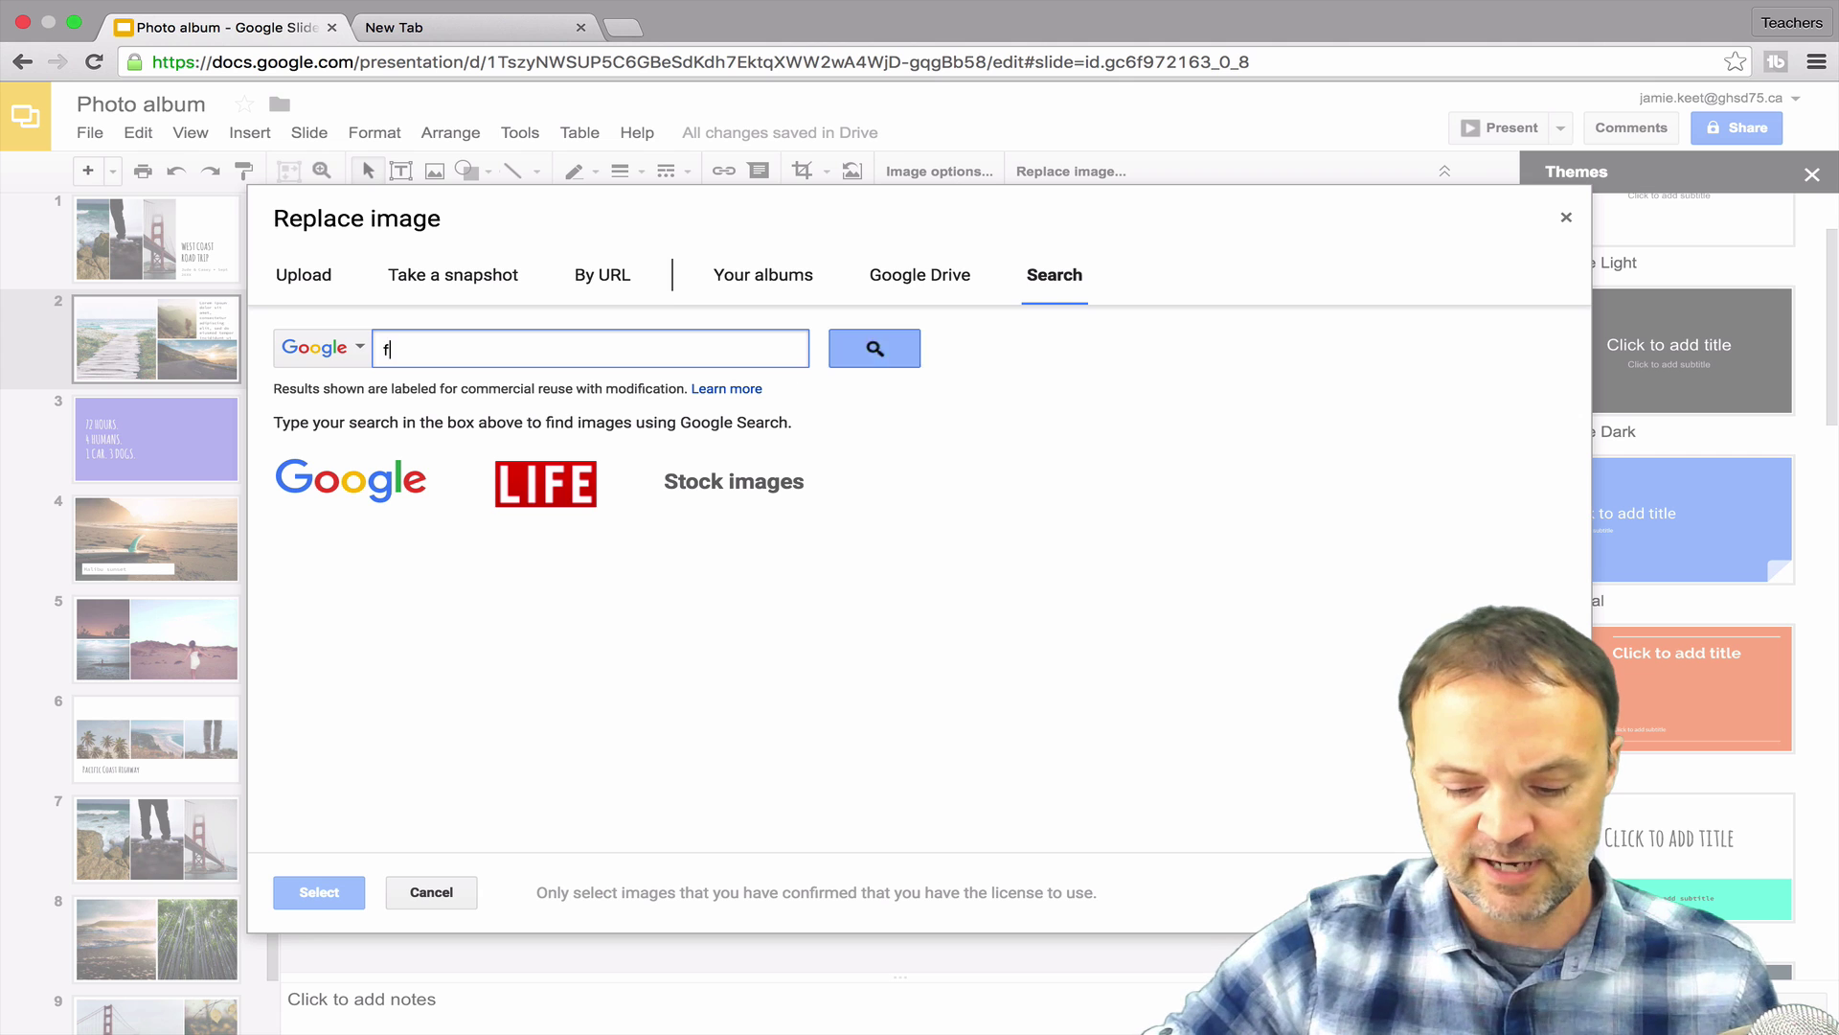
type("fish")
key("Return")
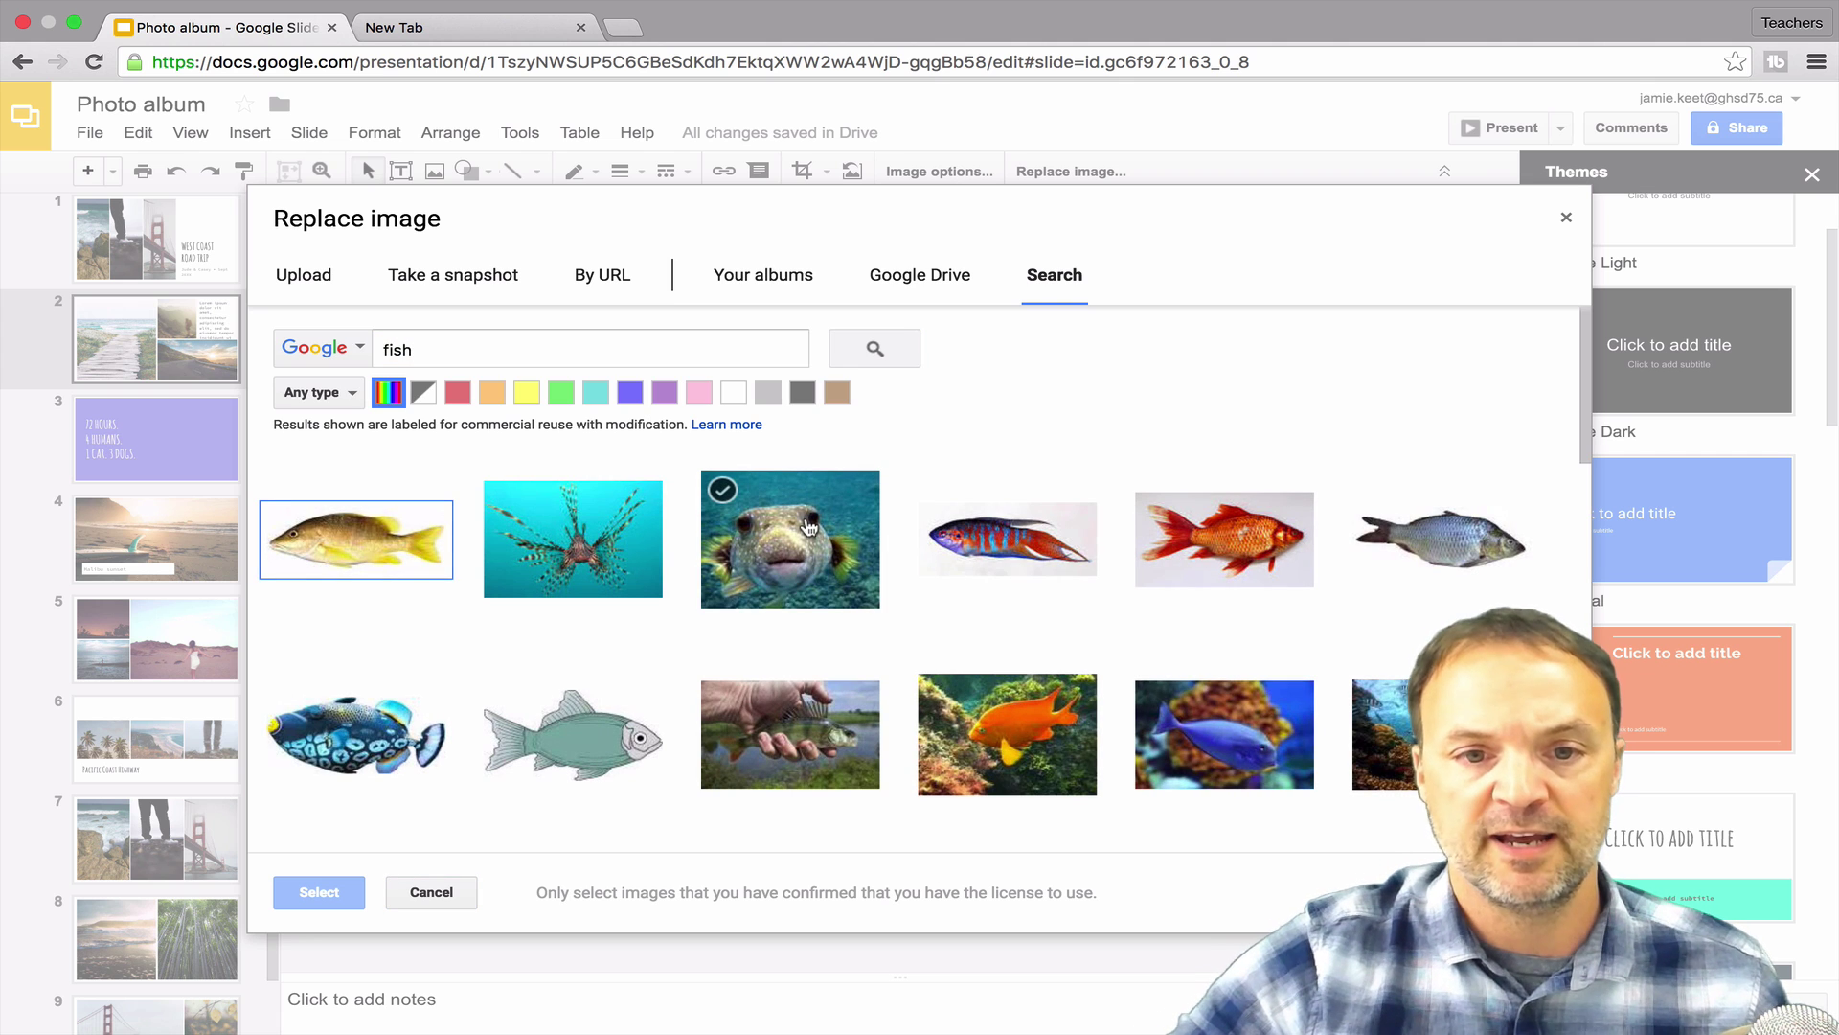
left_click(807, 526)
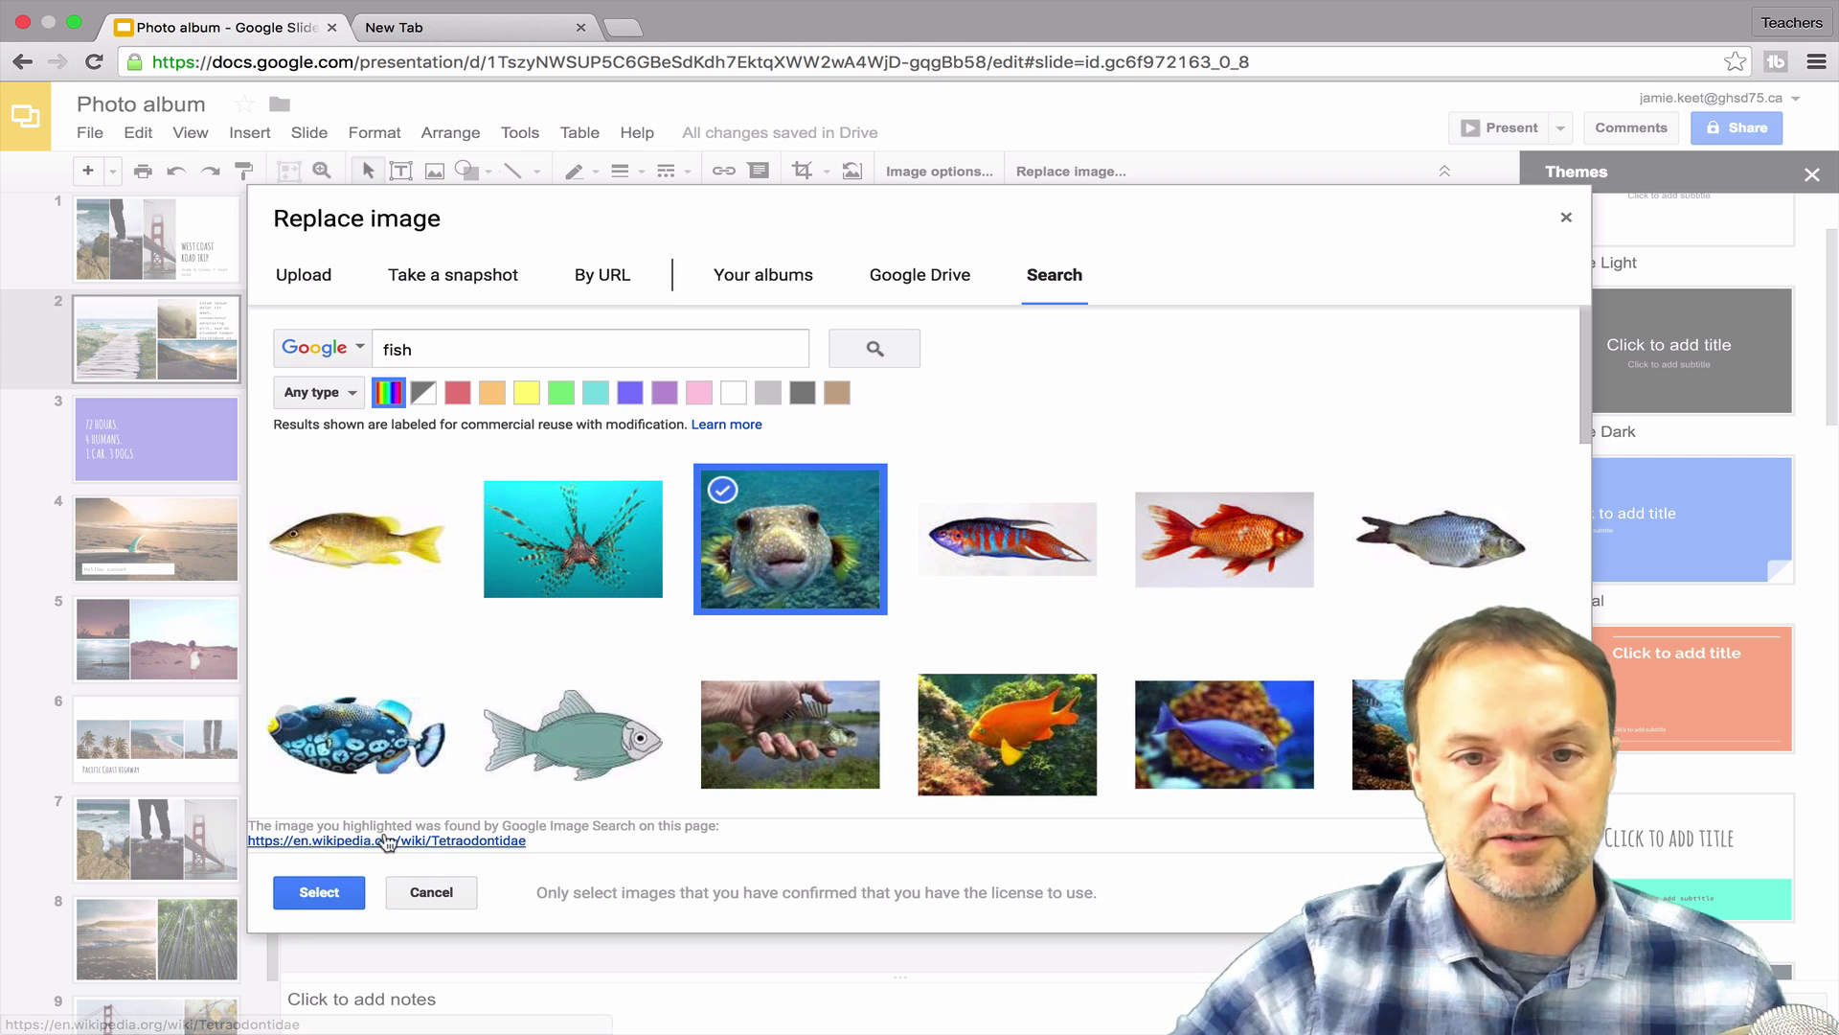
left_click(327, 892)
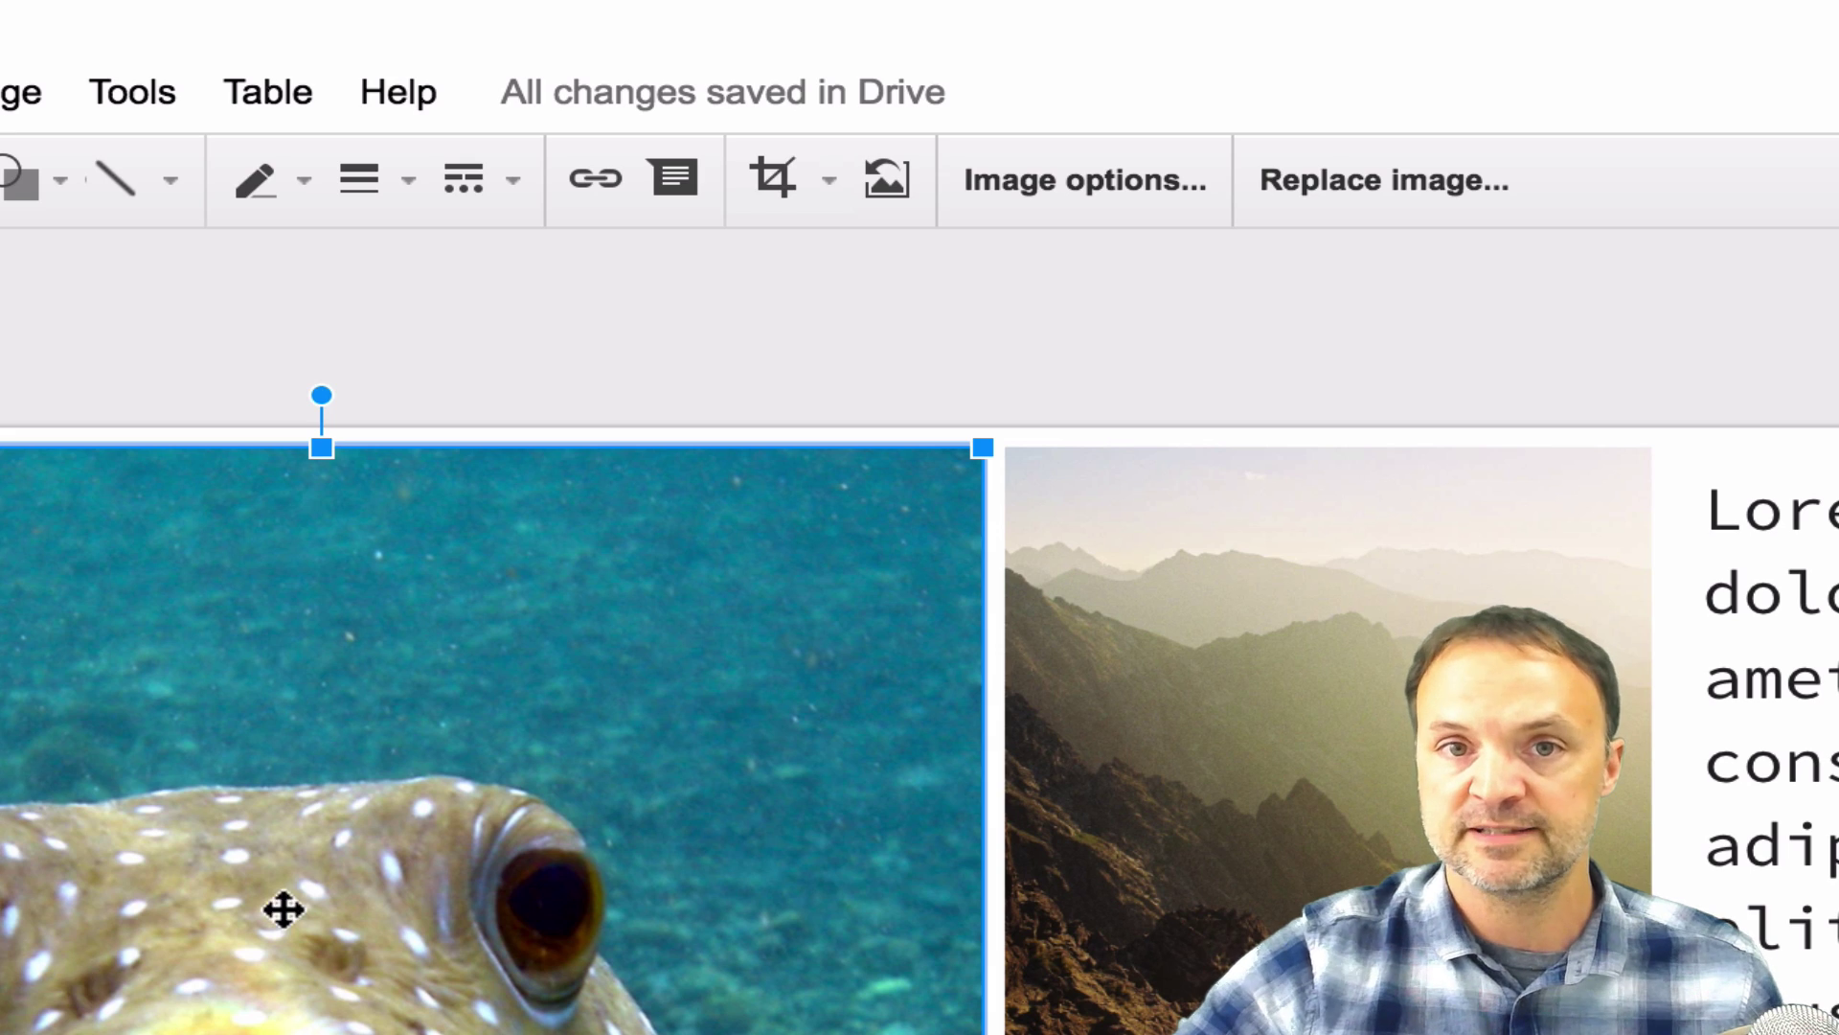
Re-crop the pufferfish, enlarging and shifting it so its face fills the left slot
left_click(757, 182)
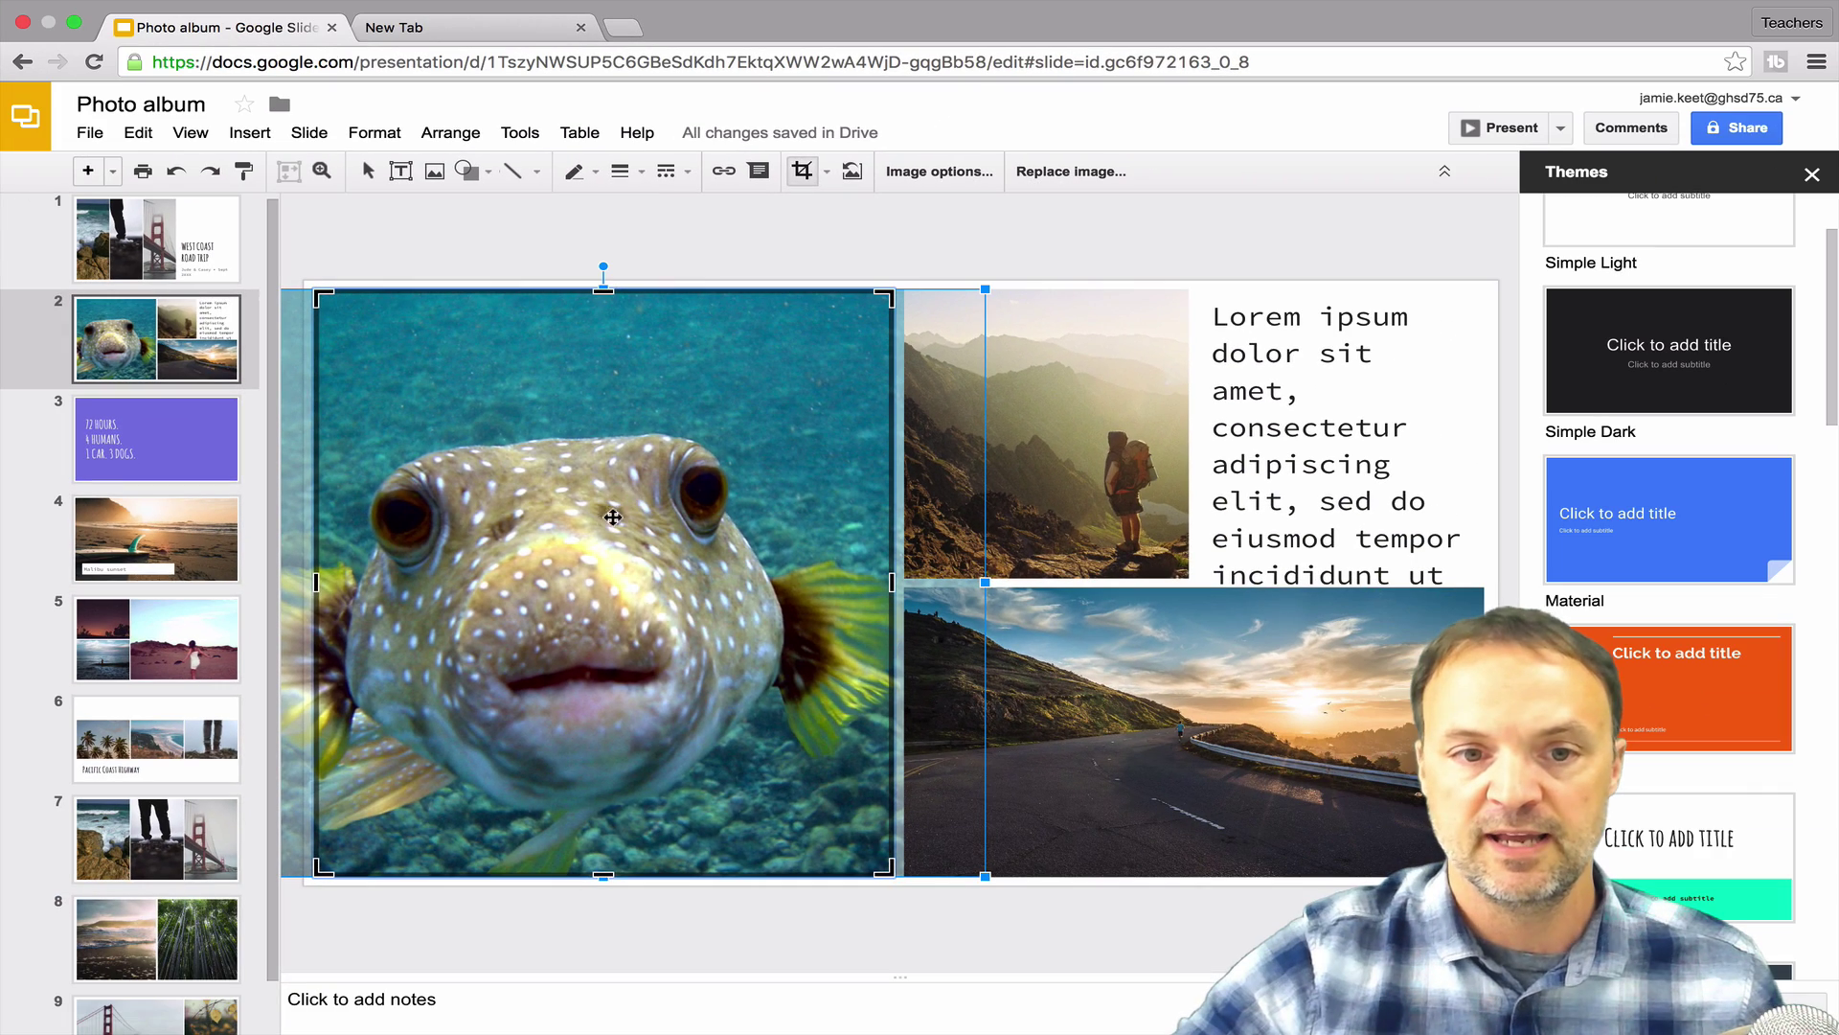
left_click_drag(607, 523, 674, 505)
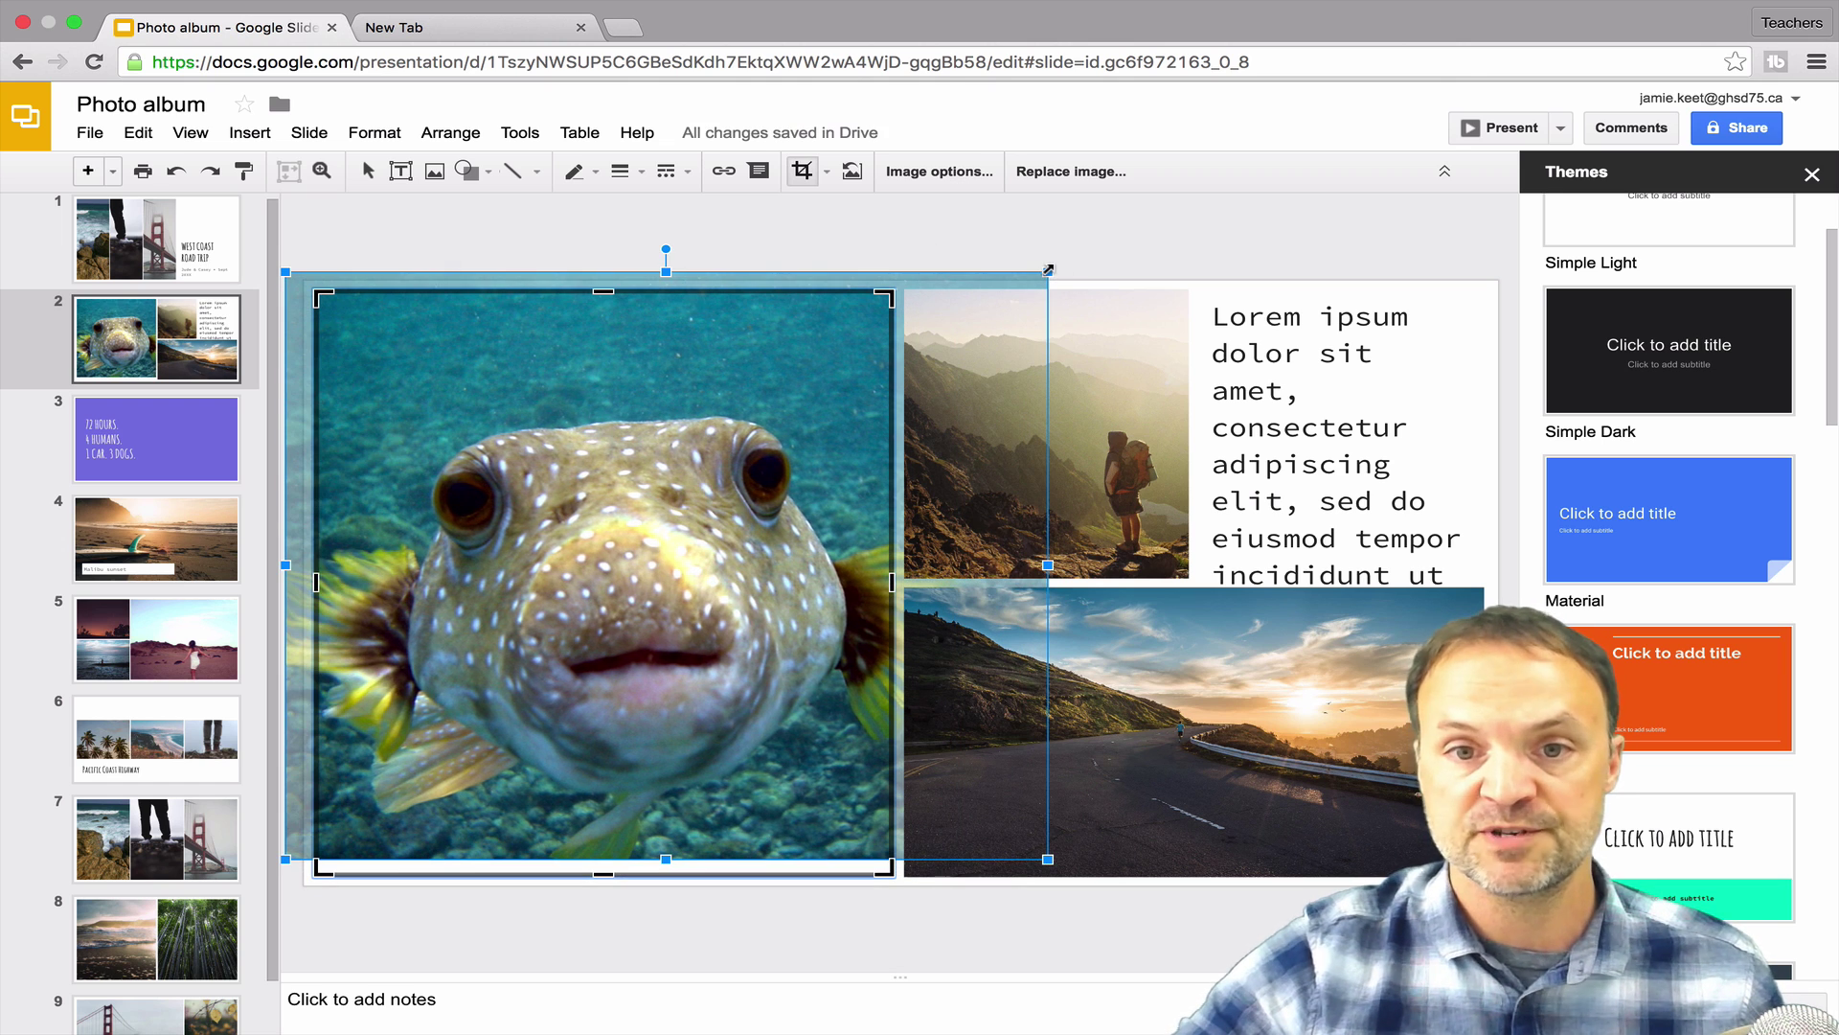
left_click_drag(1049, 271, 1132, 207)
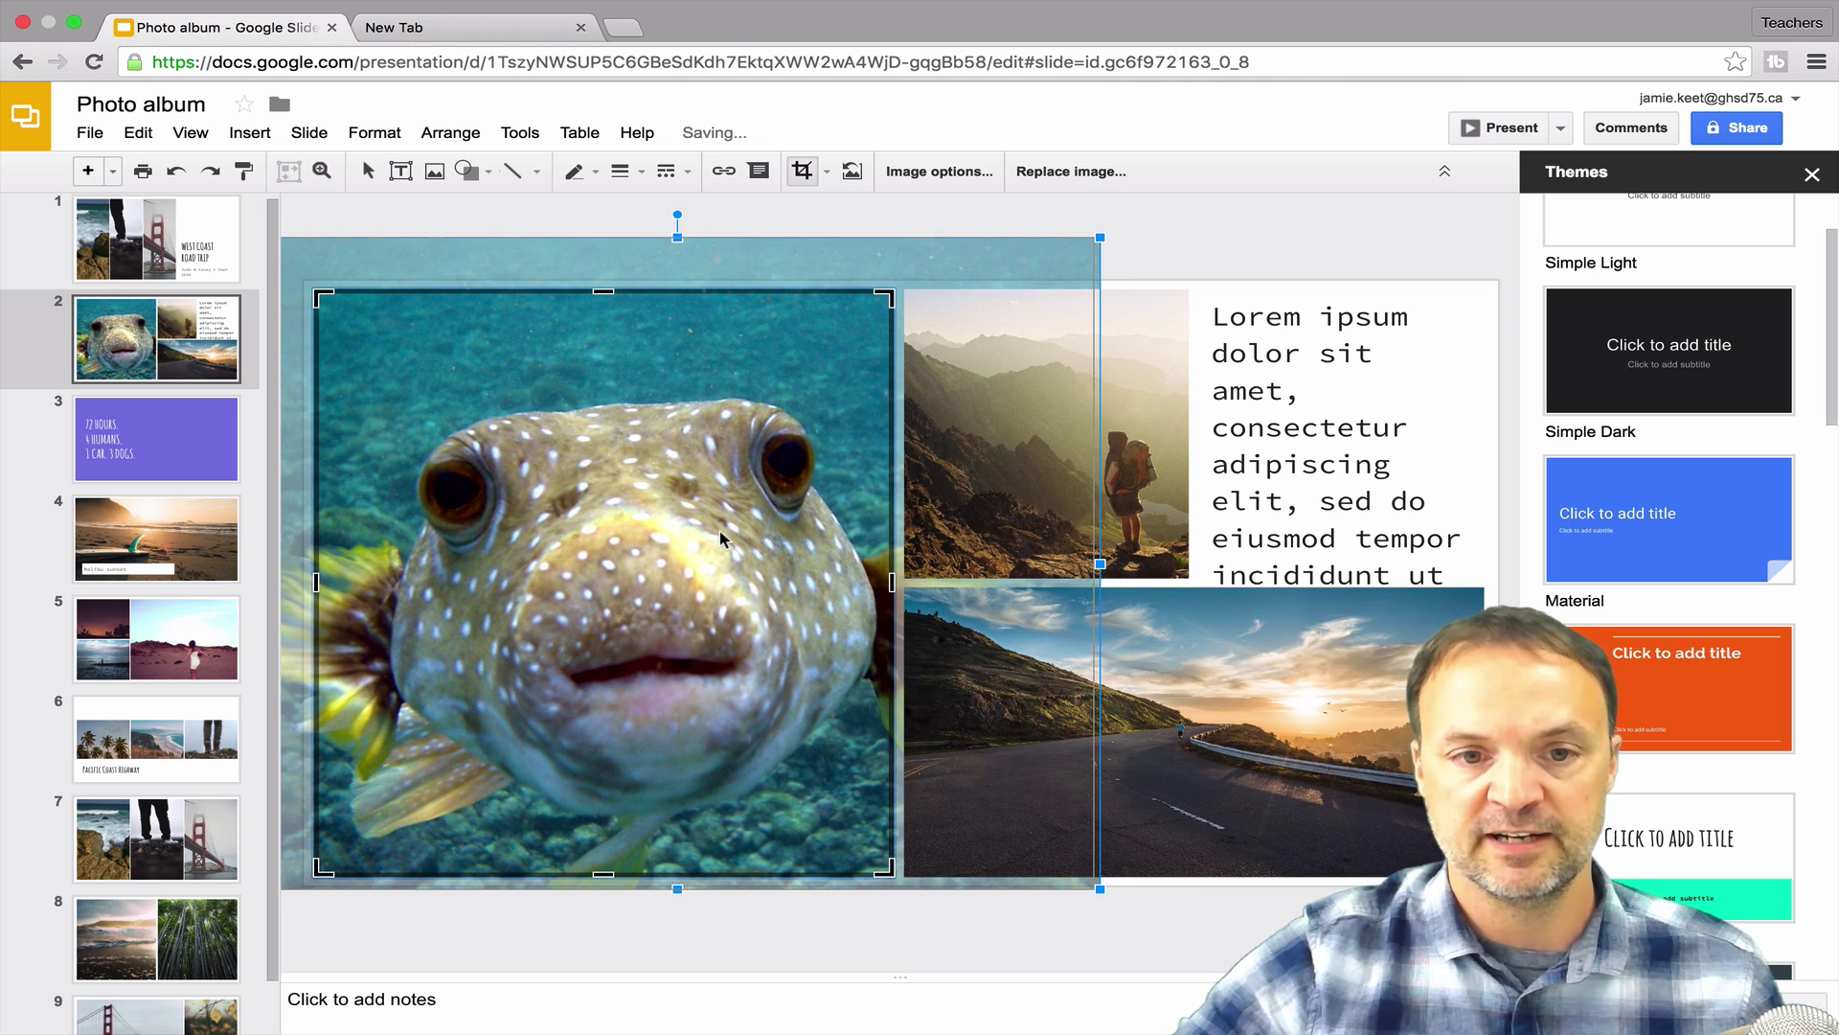
left_click_drag(720, 531, 715, 531)
key("Return")
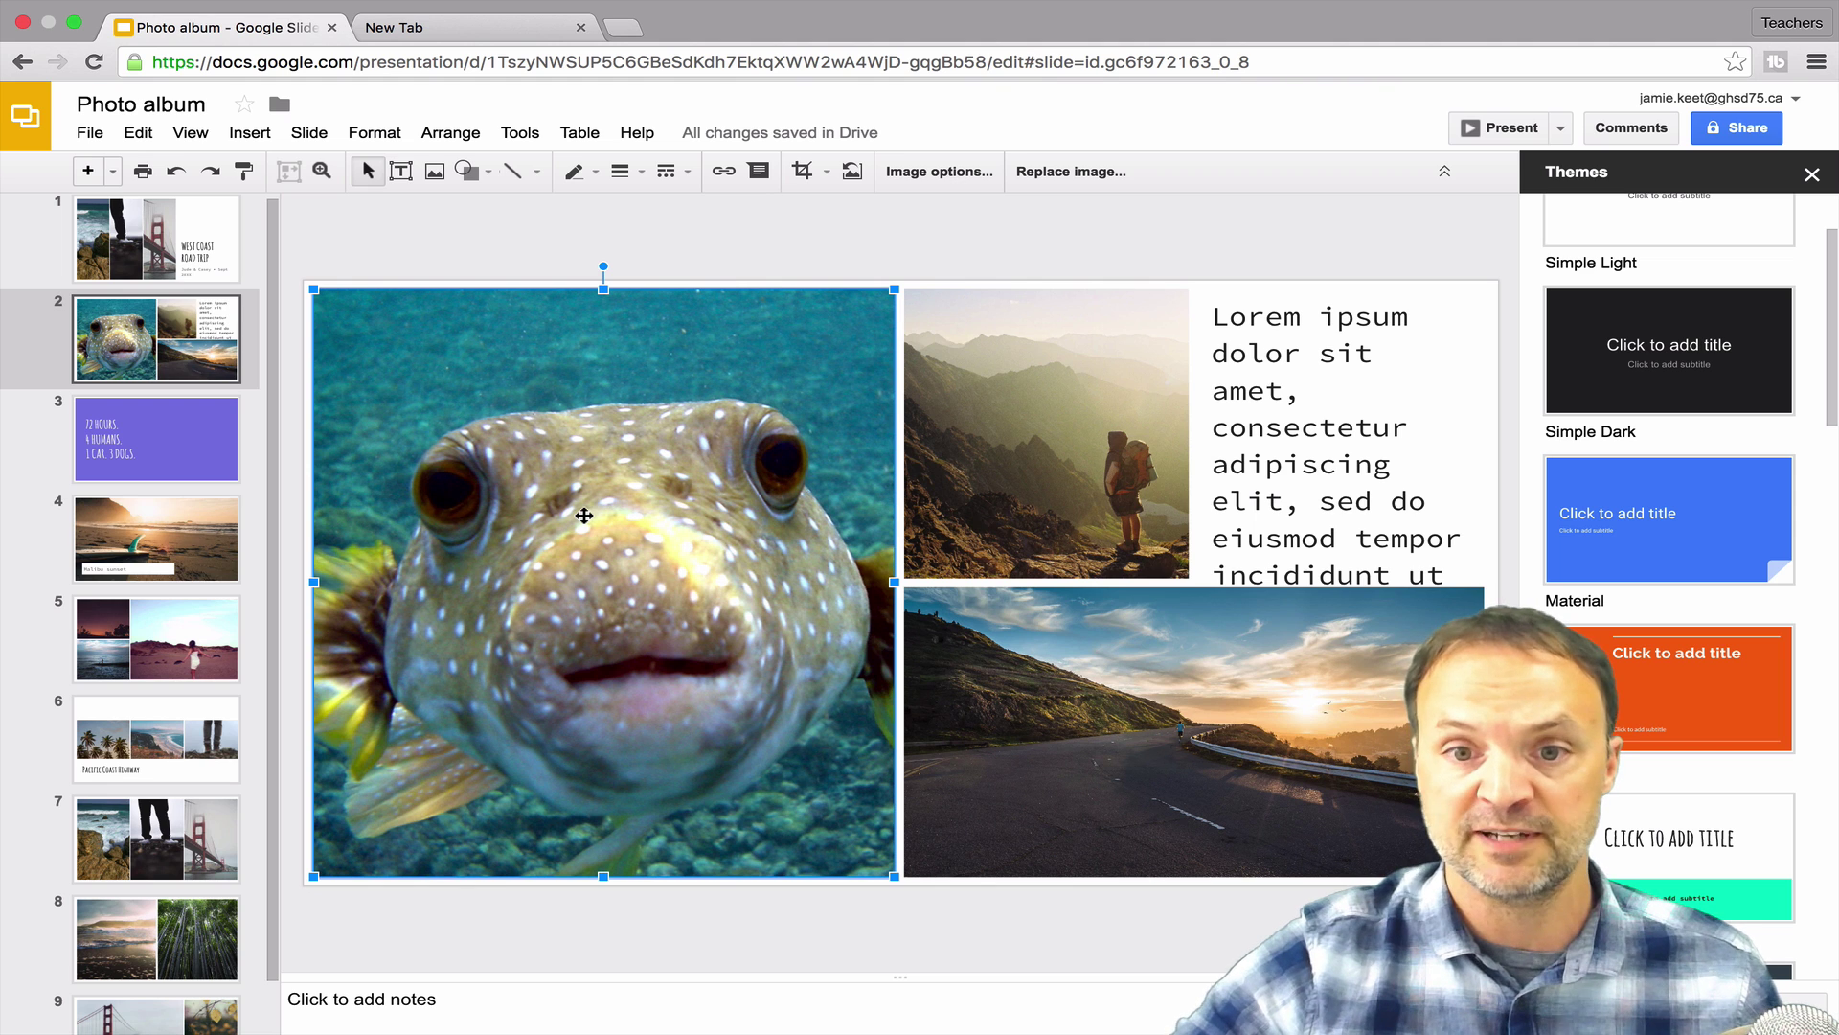
left_click(1035, 499)
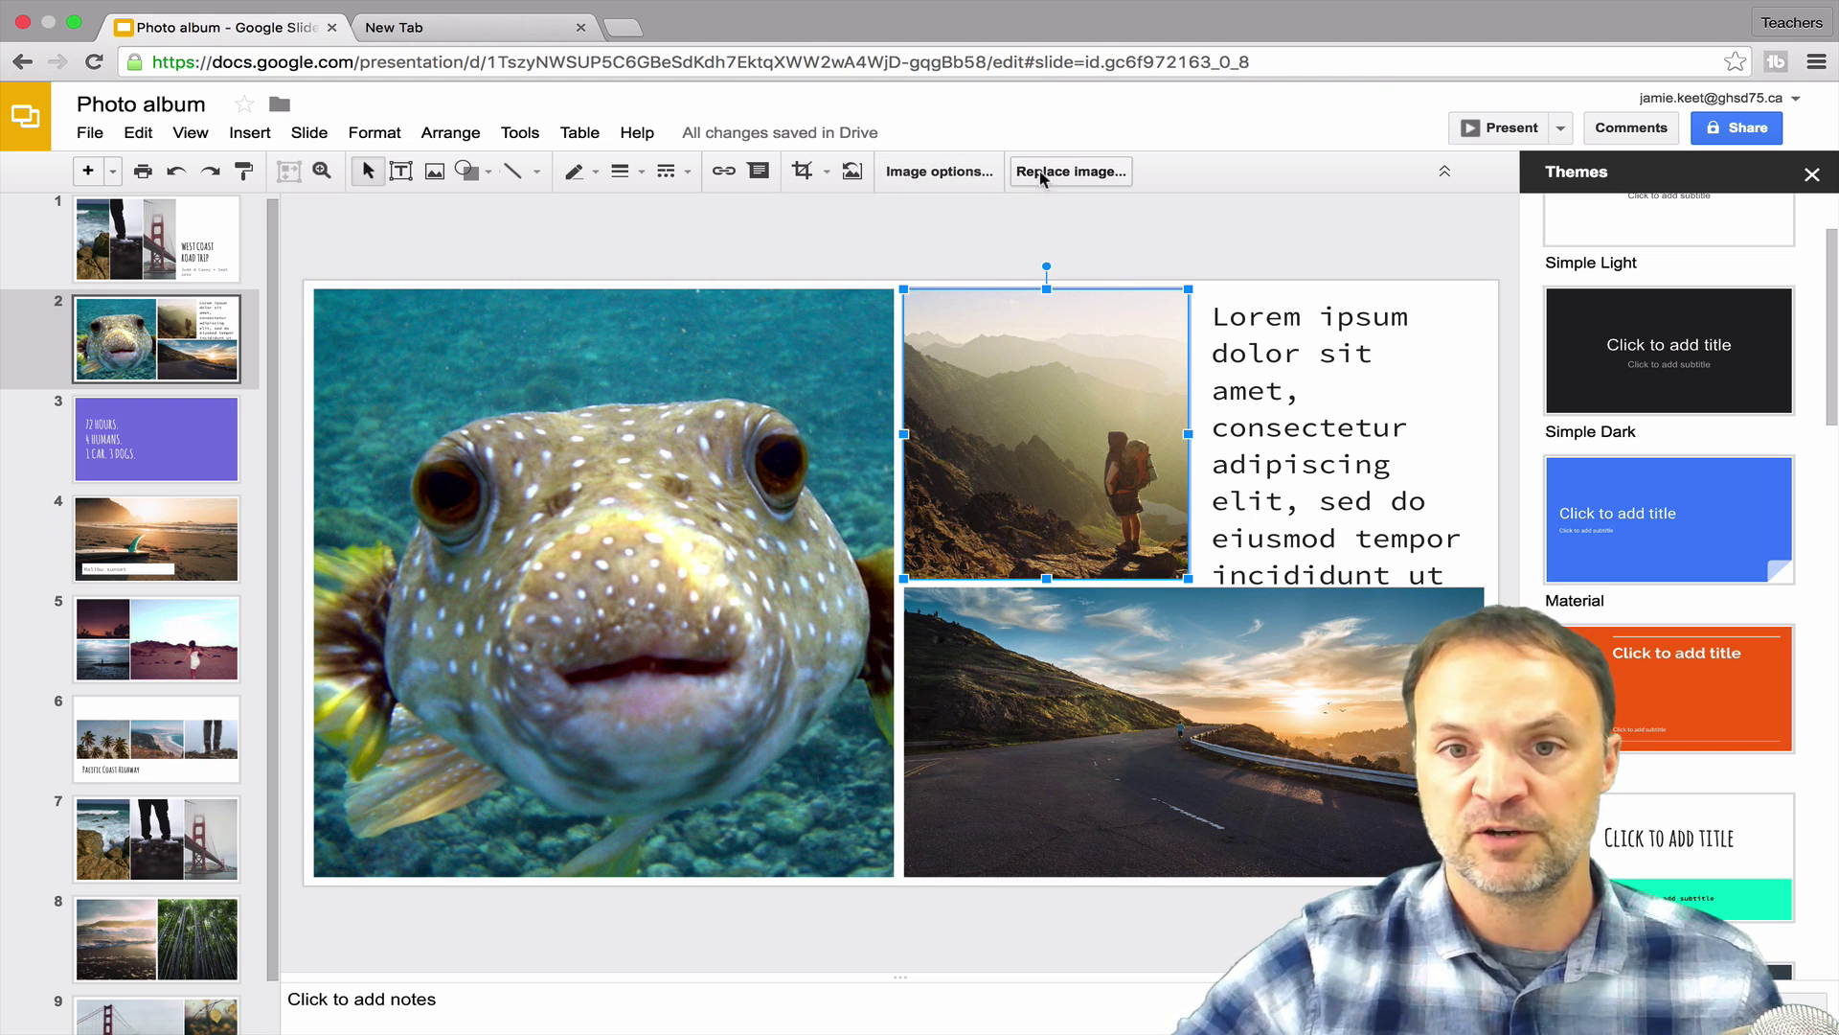
Replace the top-right hiker photo on slide 2 with a lionfish picture
left_click(1071, 171)
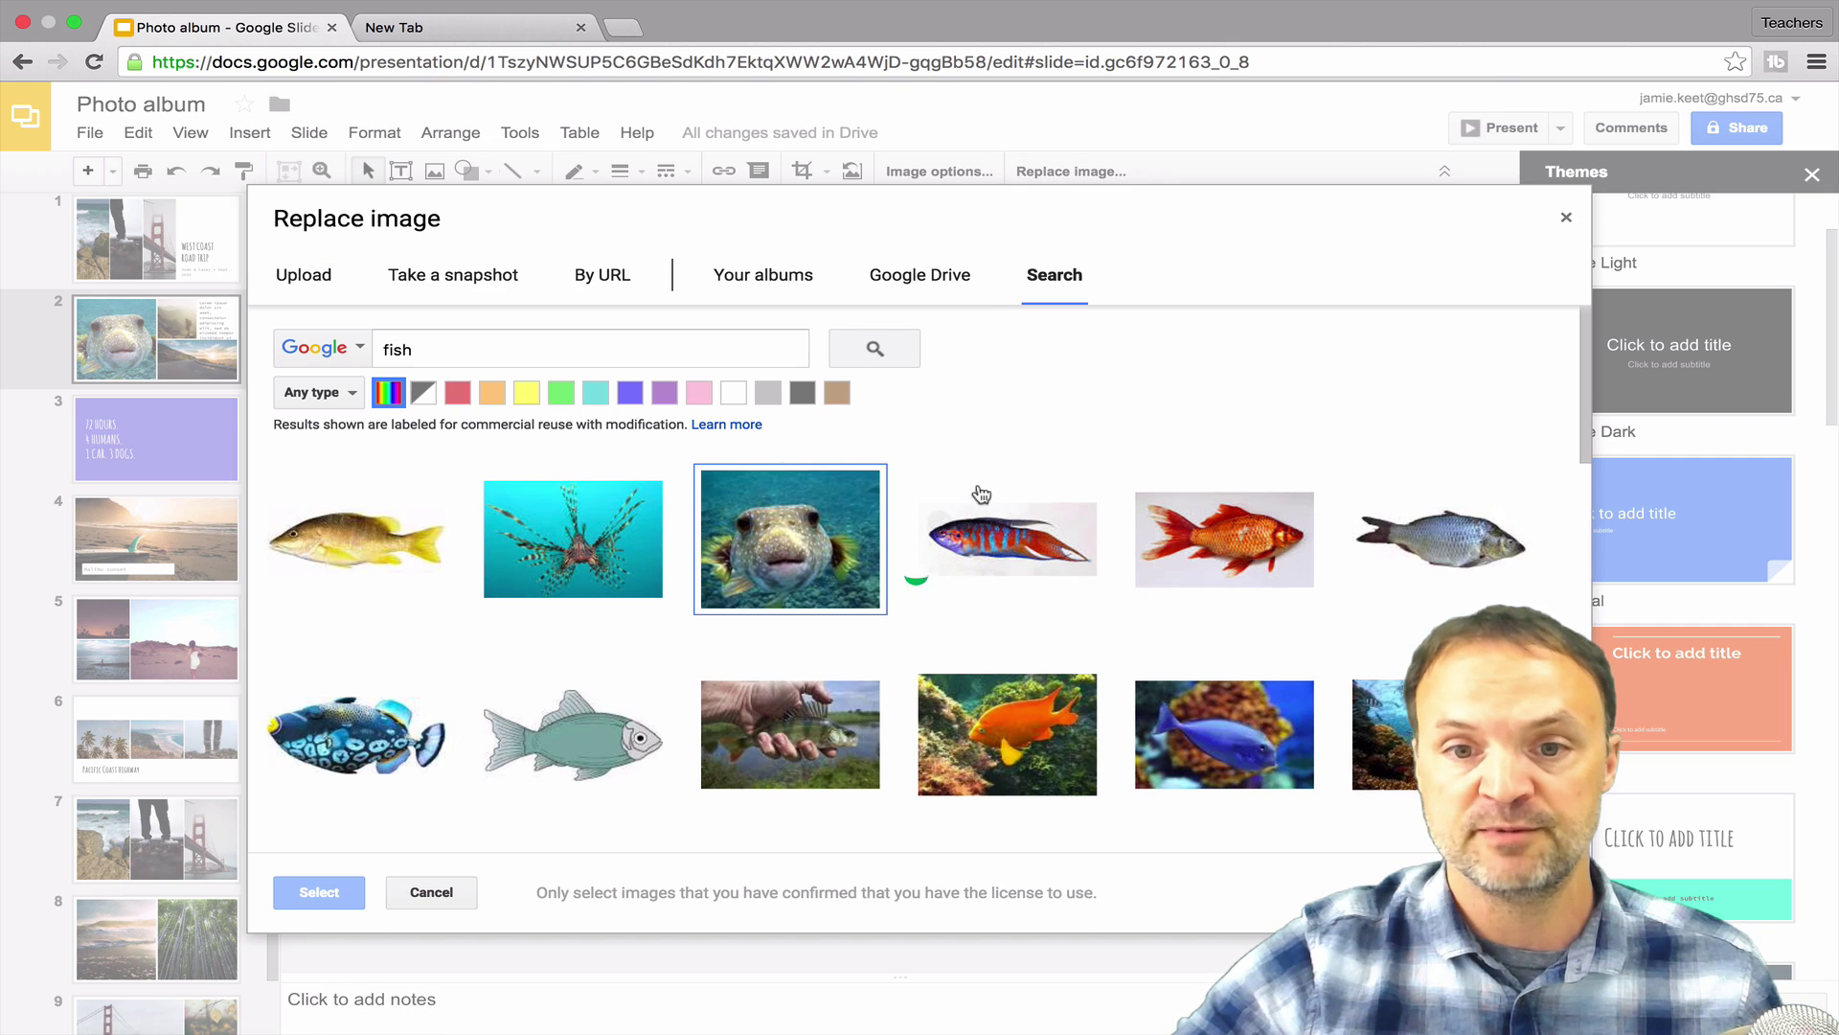
left_click(536, 546)
left_click(335, 893)
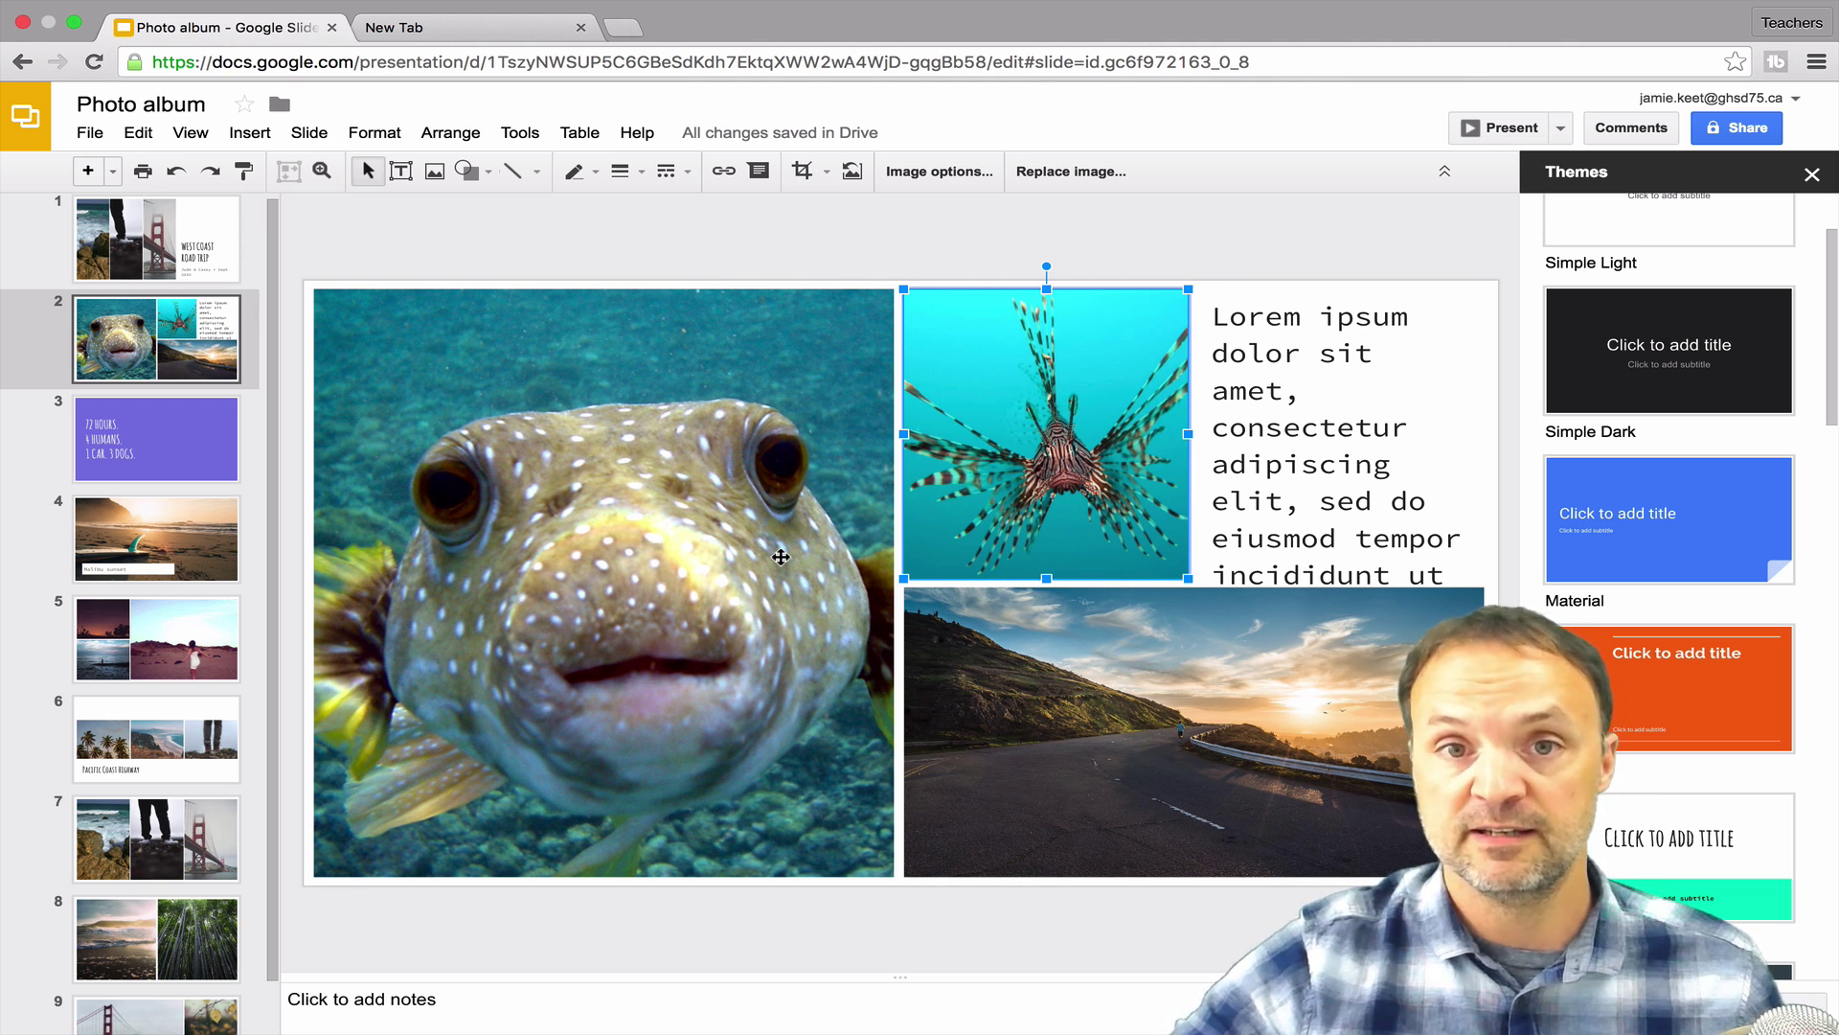
left_click(1105, 750)
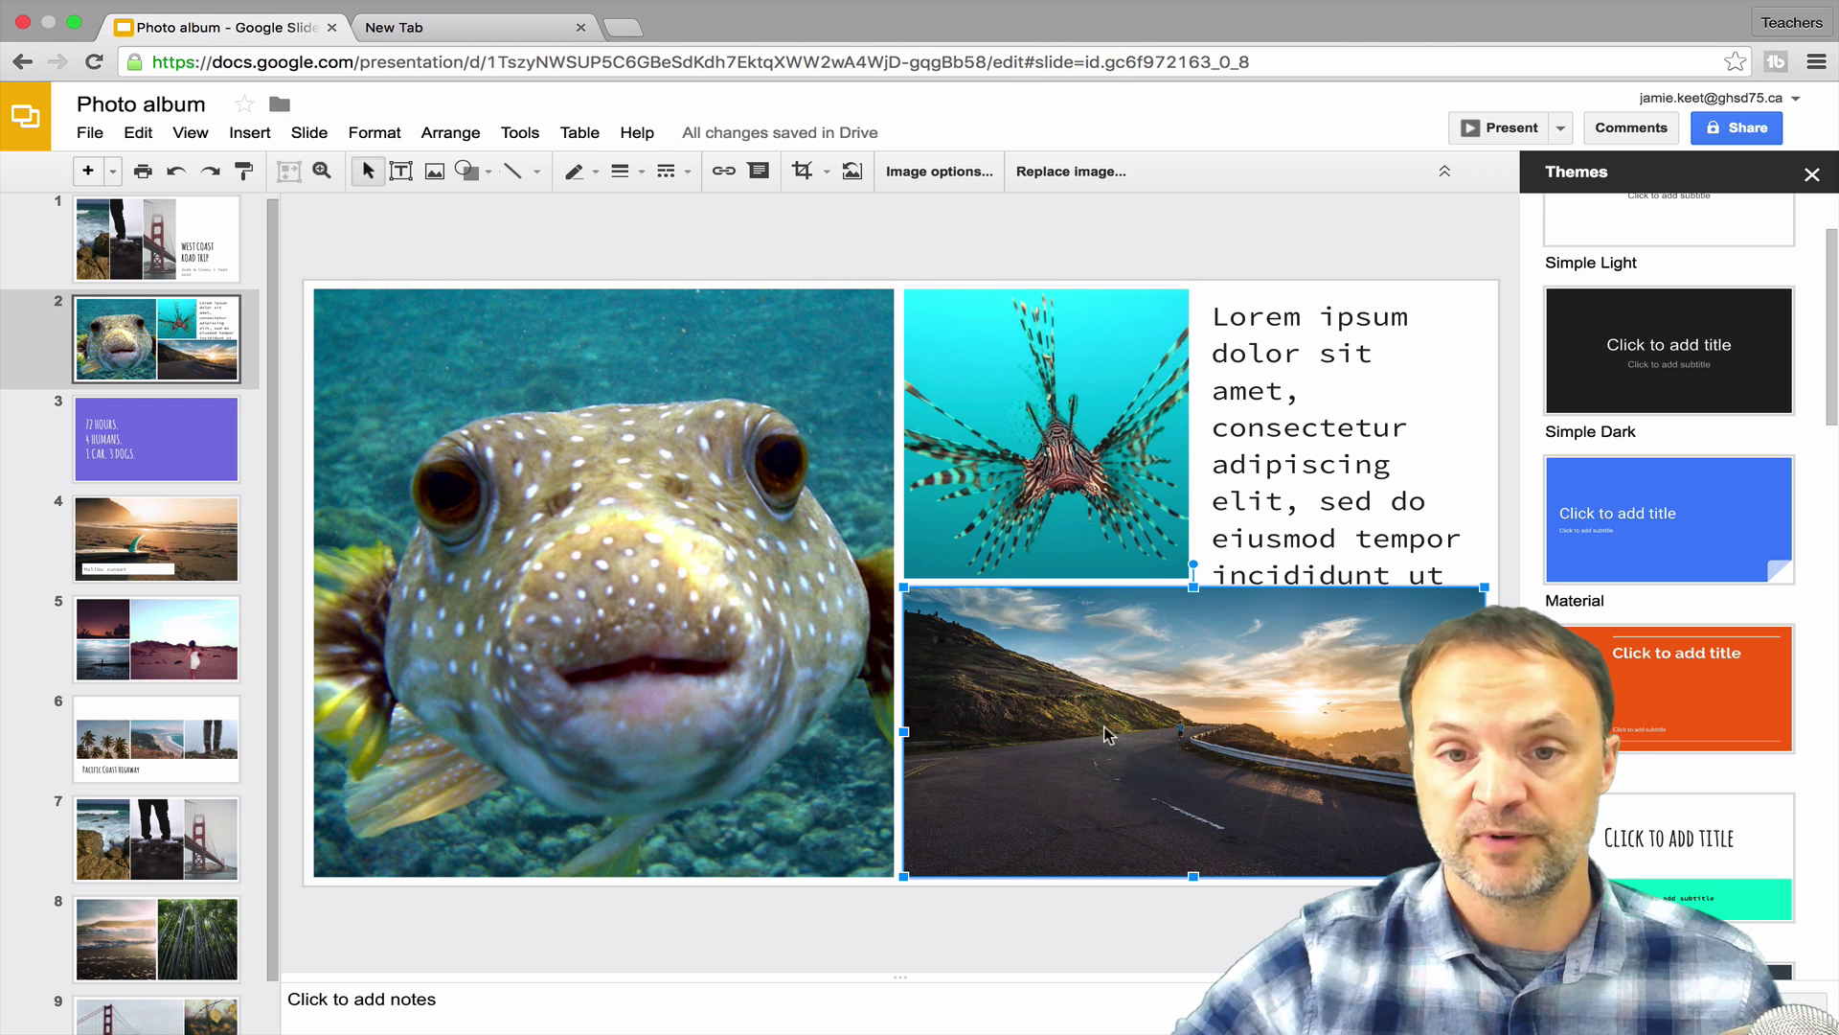
Recolor the road photo with the red Light 8 tint at normal brightness, then return home
left_click(918, 182)
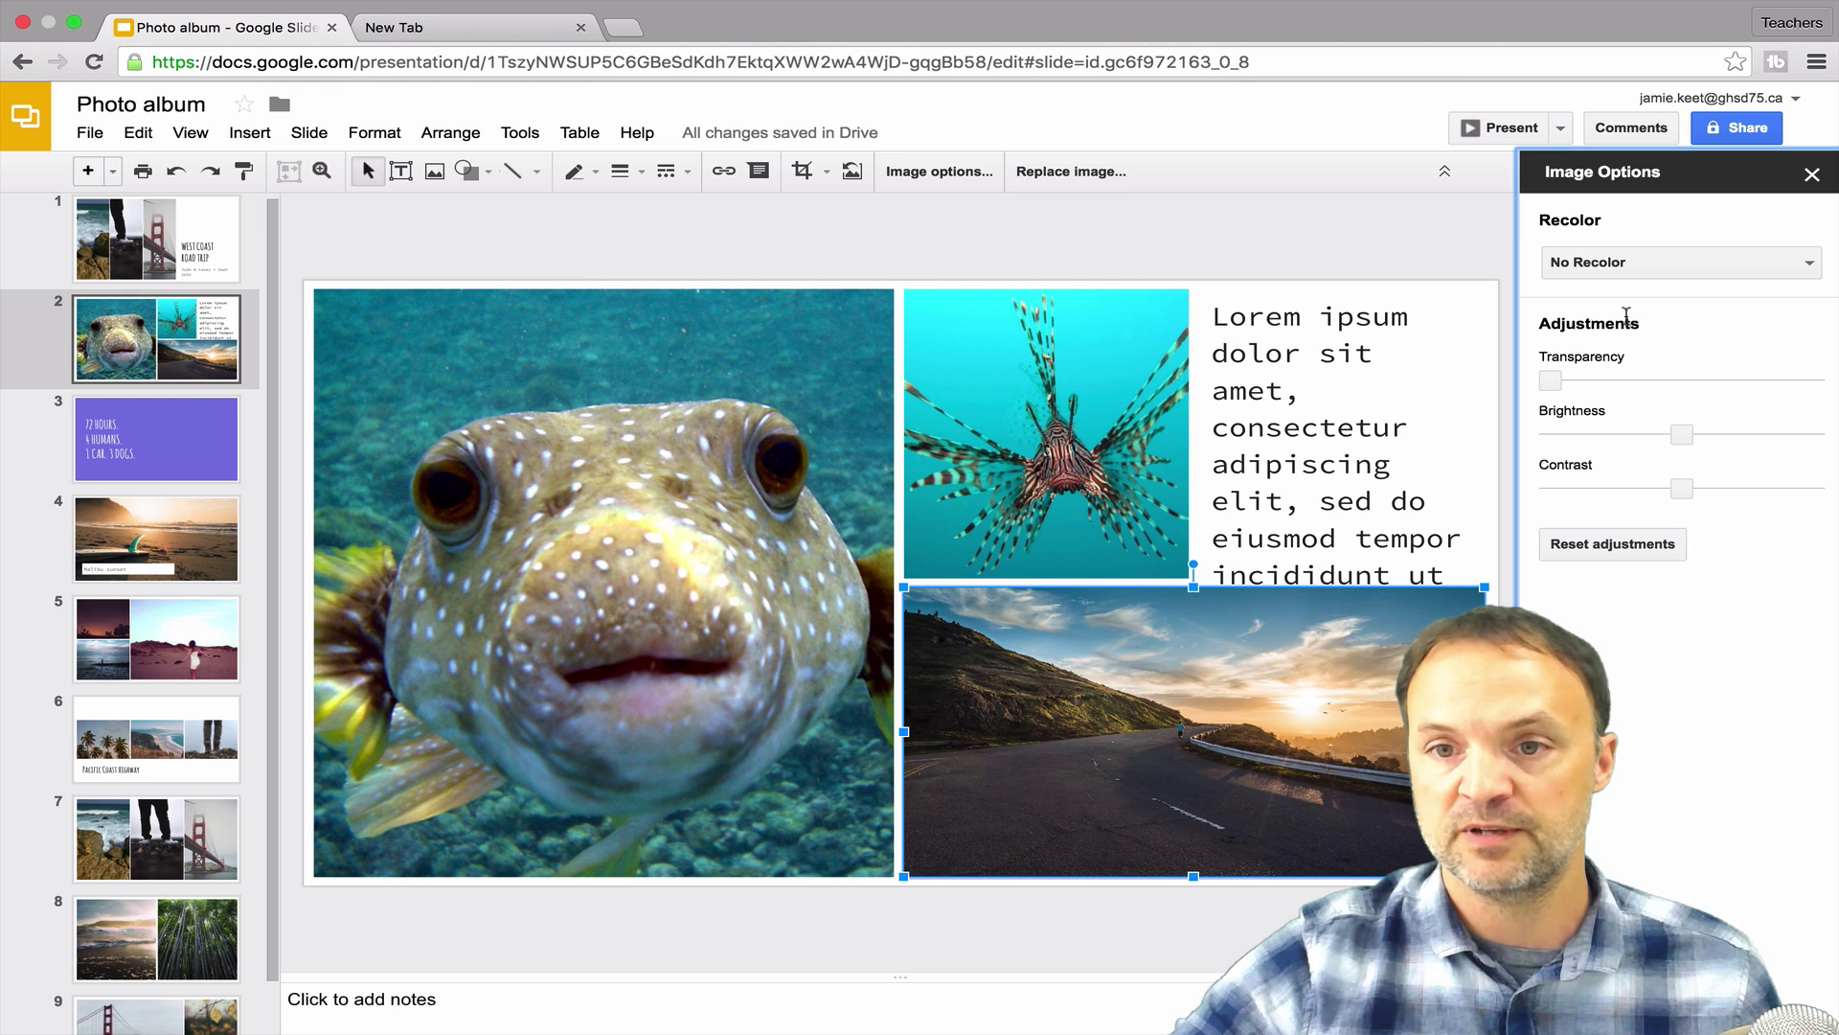
left_click(1632, 269)
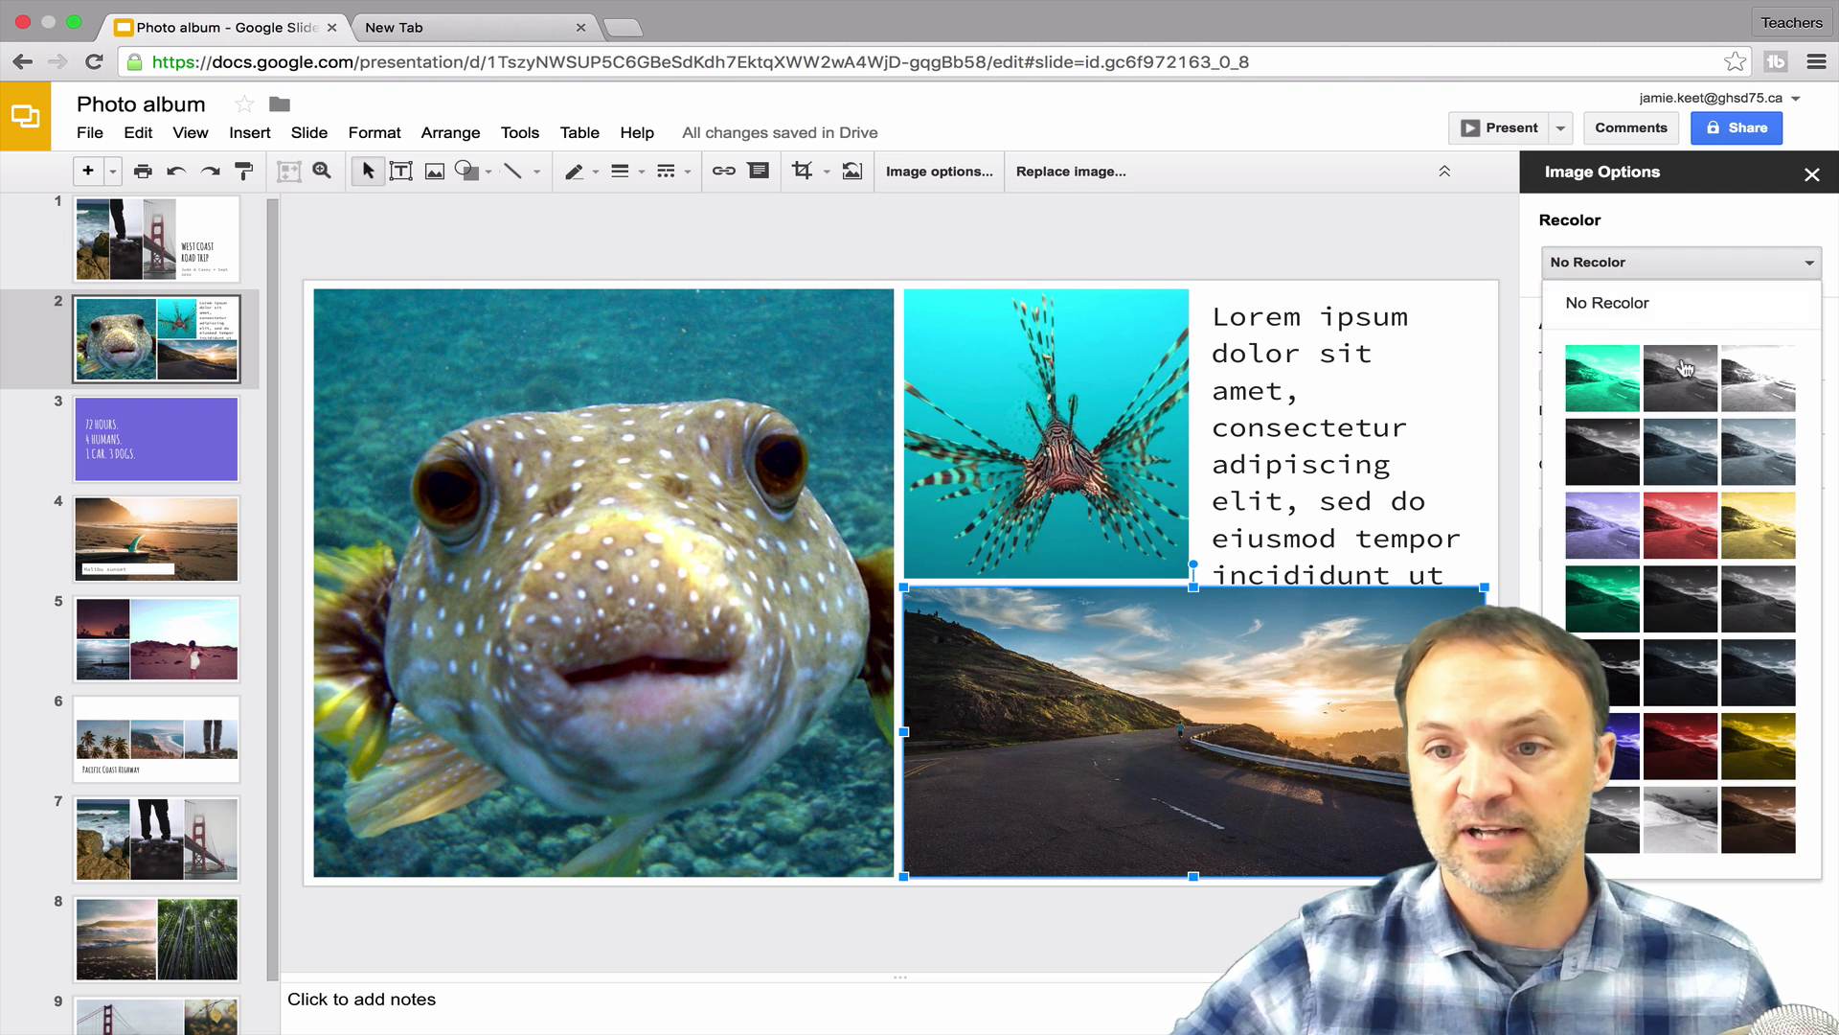
left_click(1681, 524)
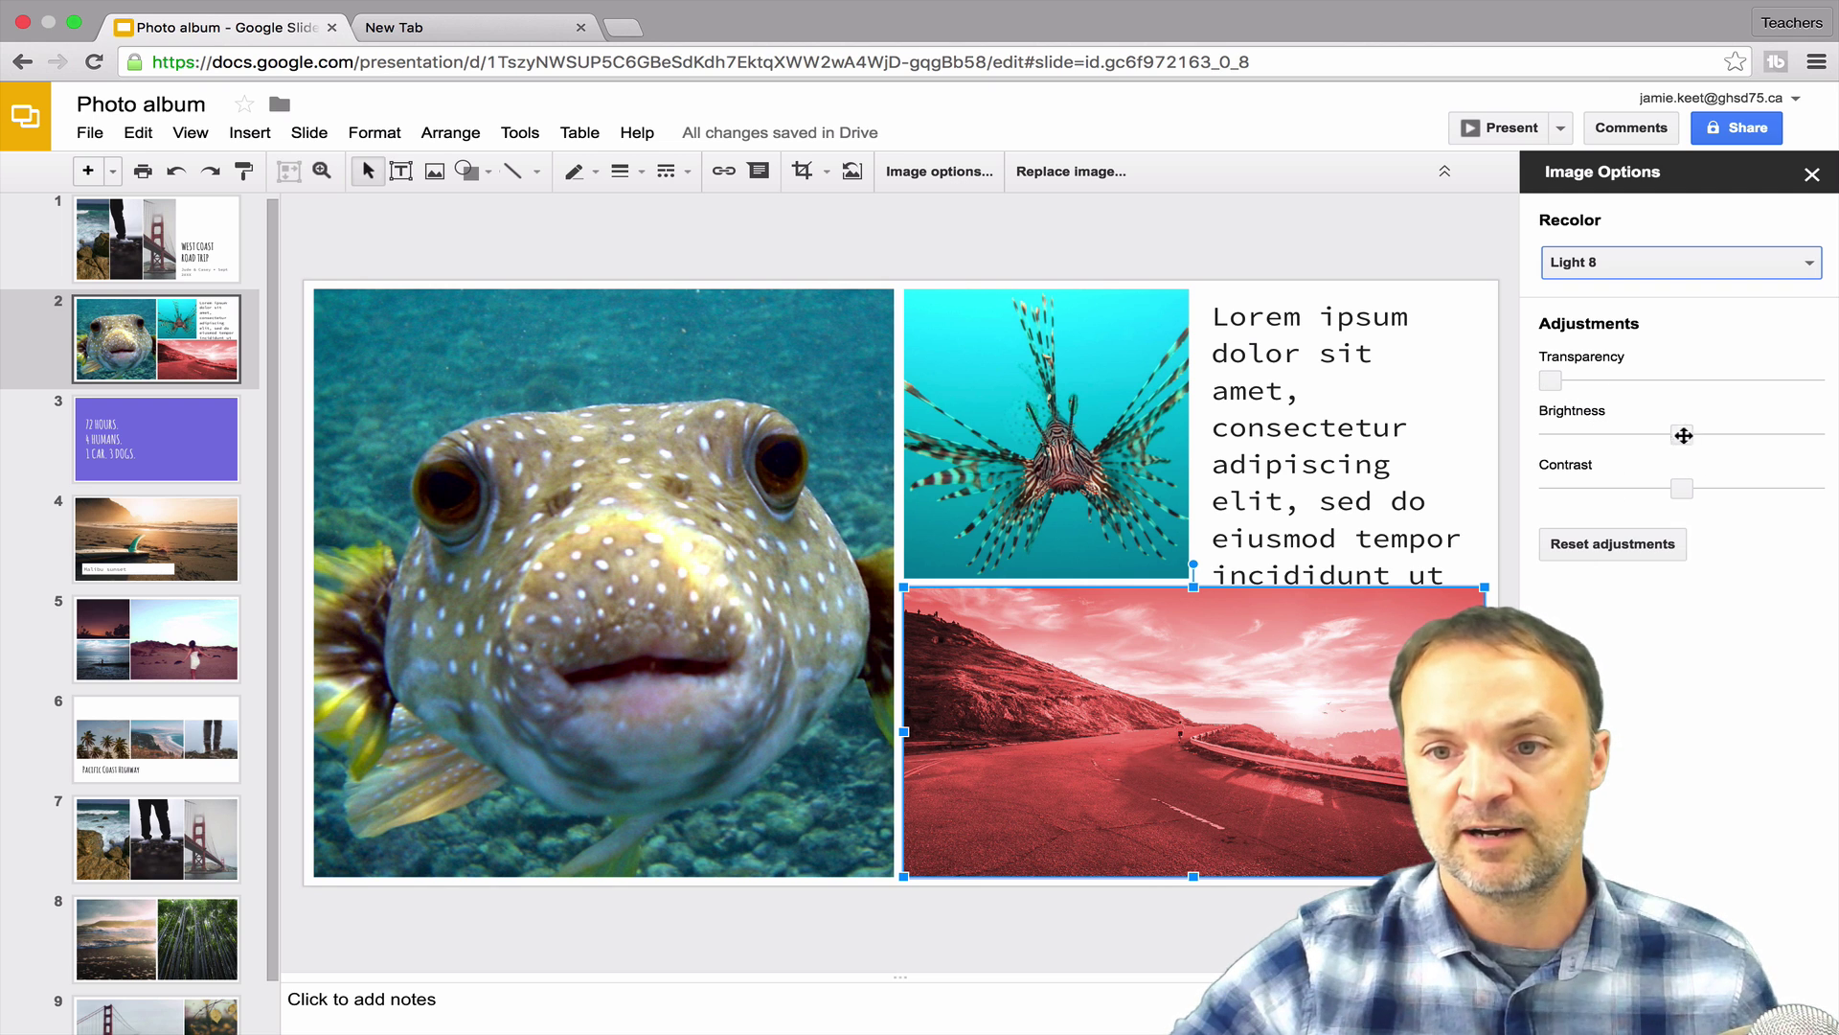
left_click_drag(1684, 434, 1739, 435)
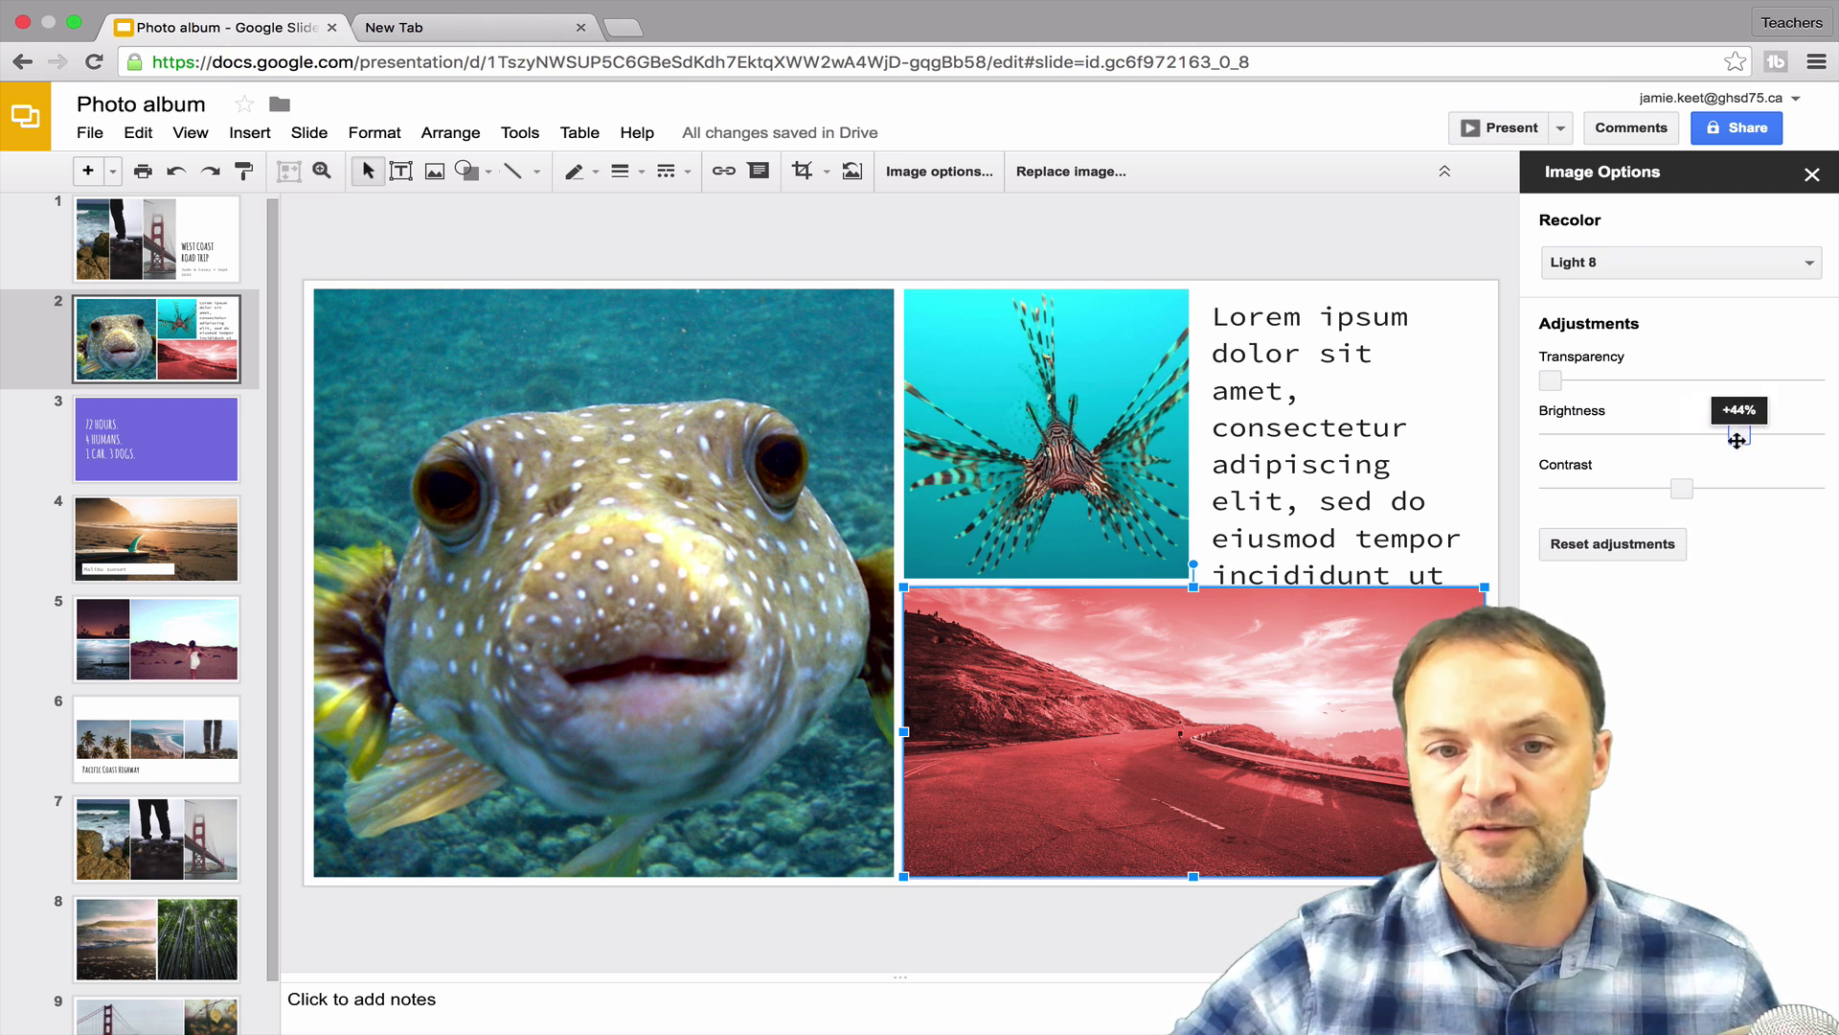
left_click(1598, 544)
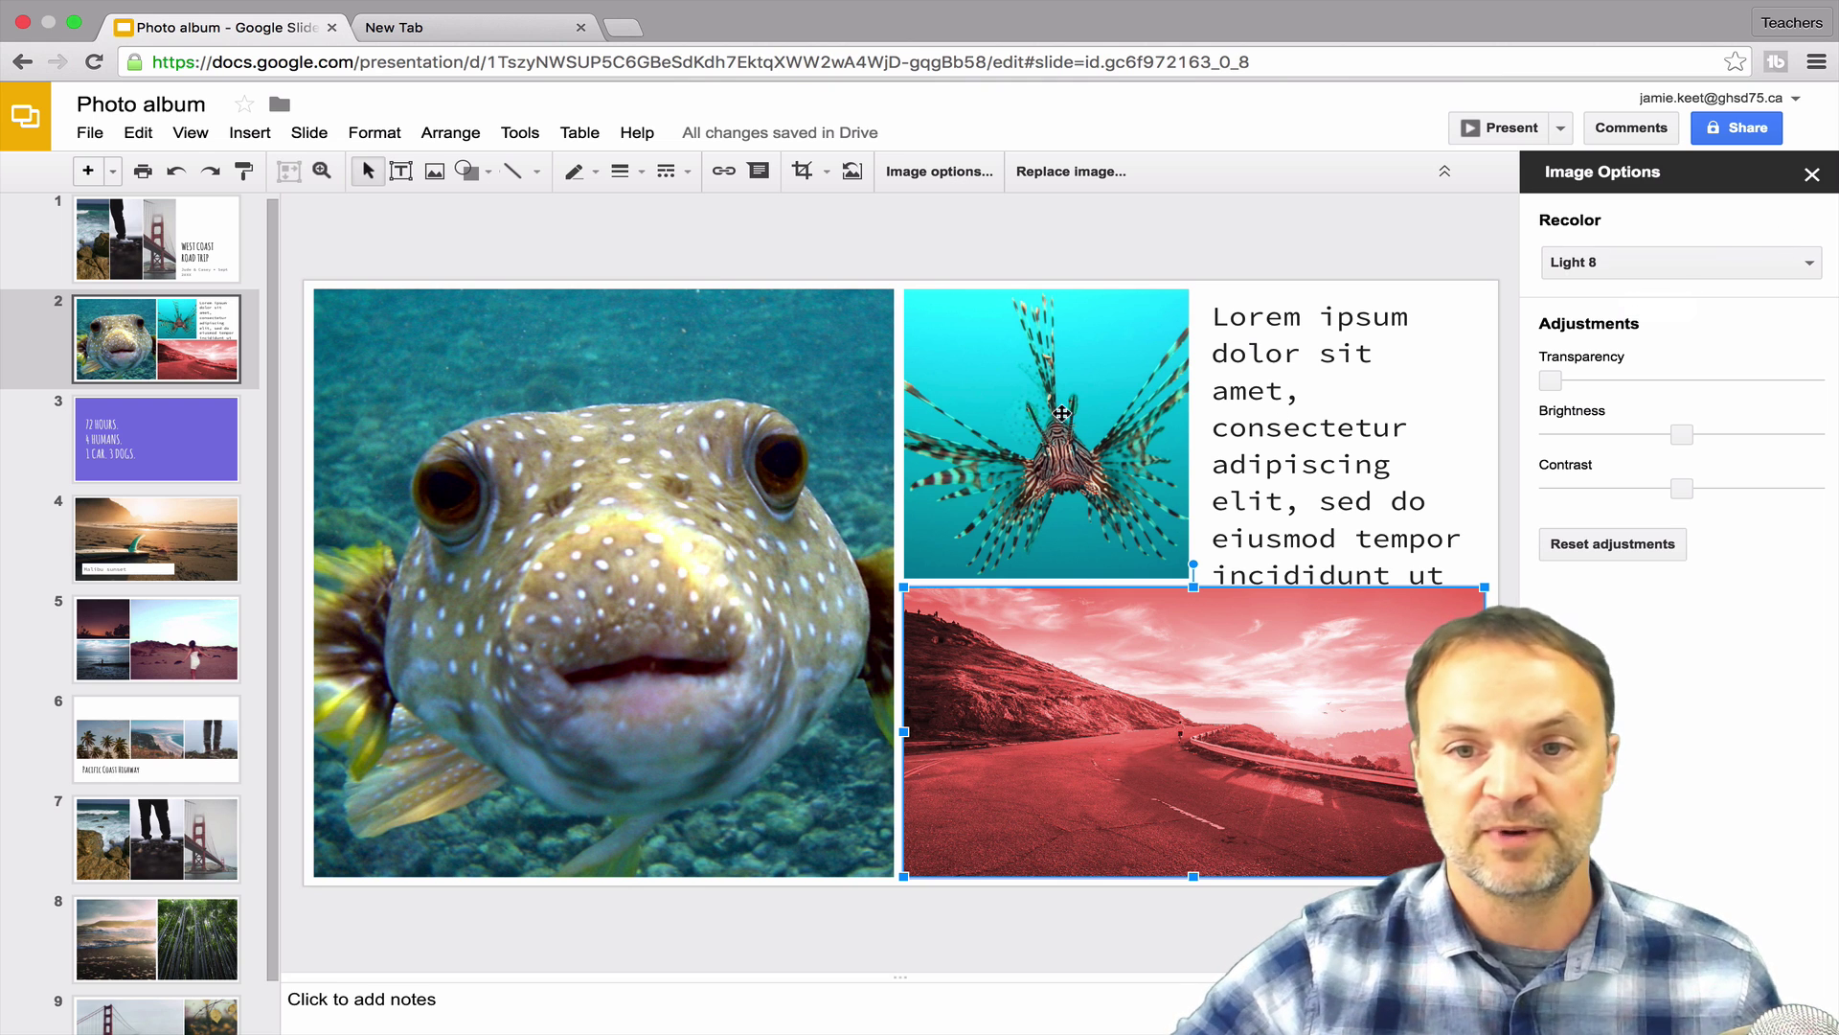
left_click(1264, 425)
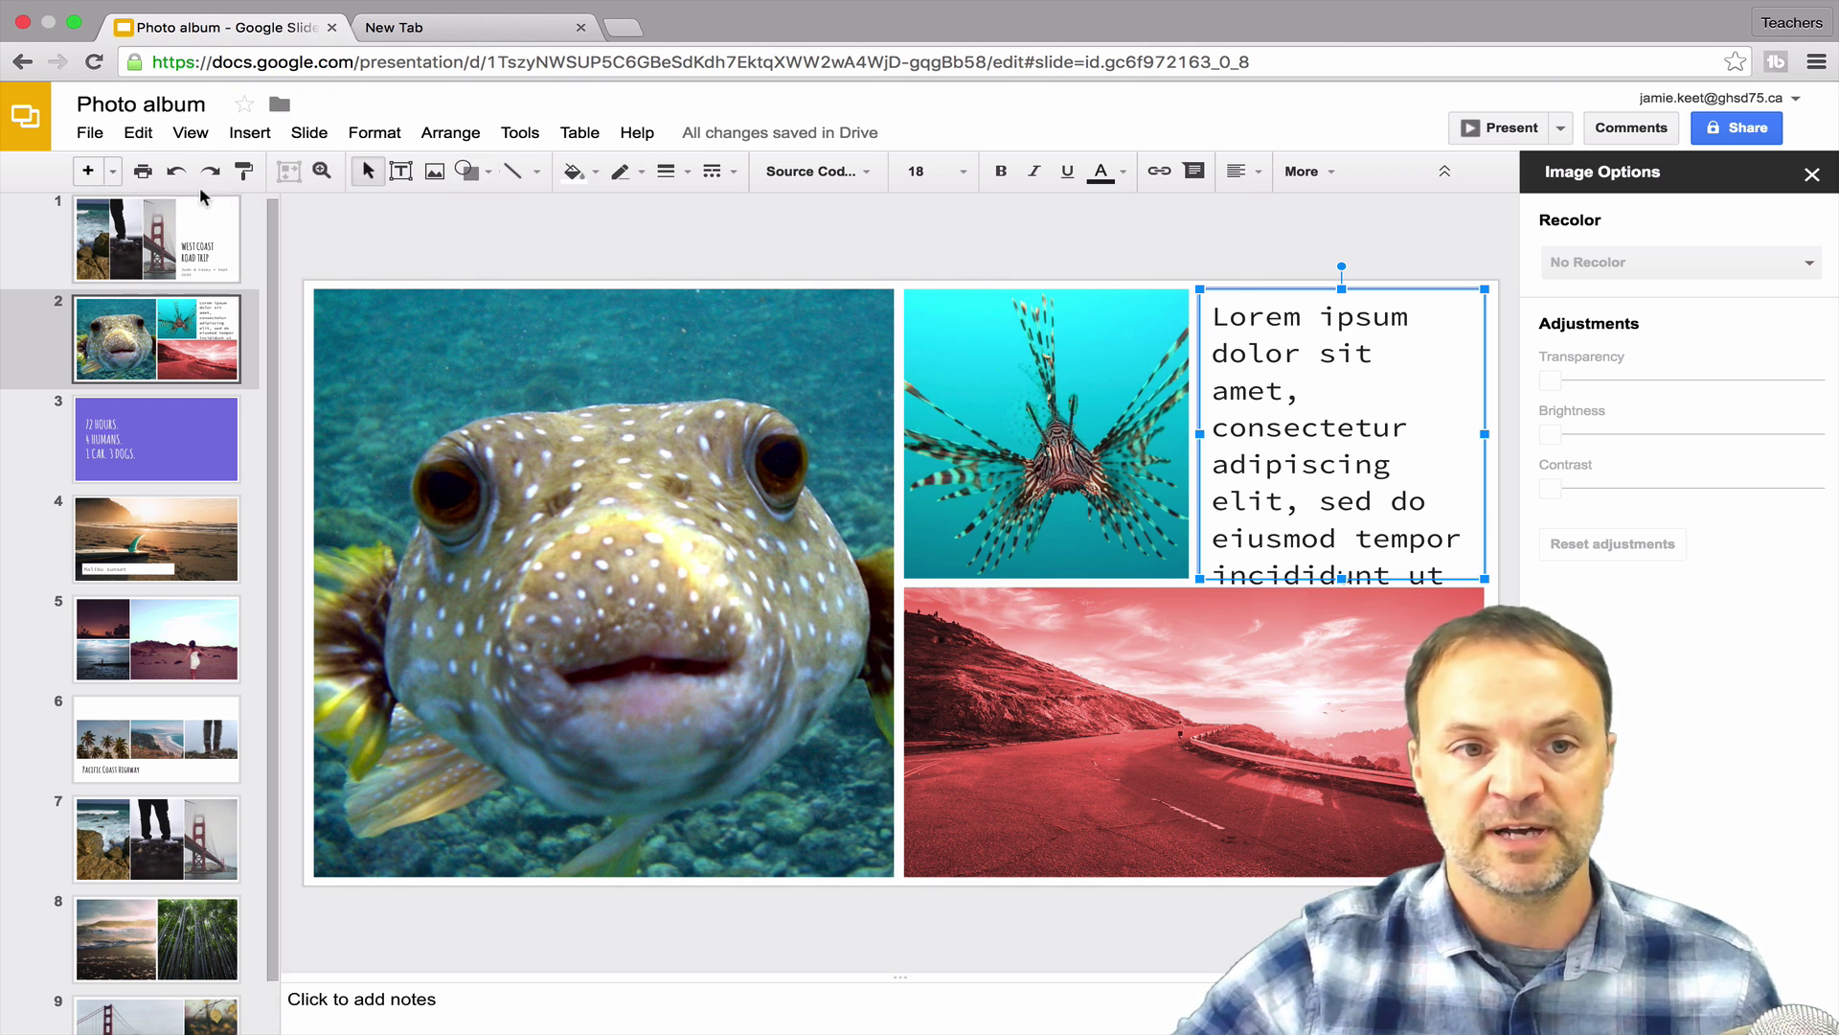
left_click(21, 122)
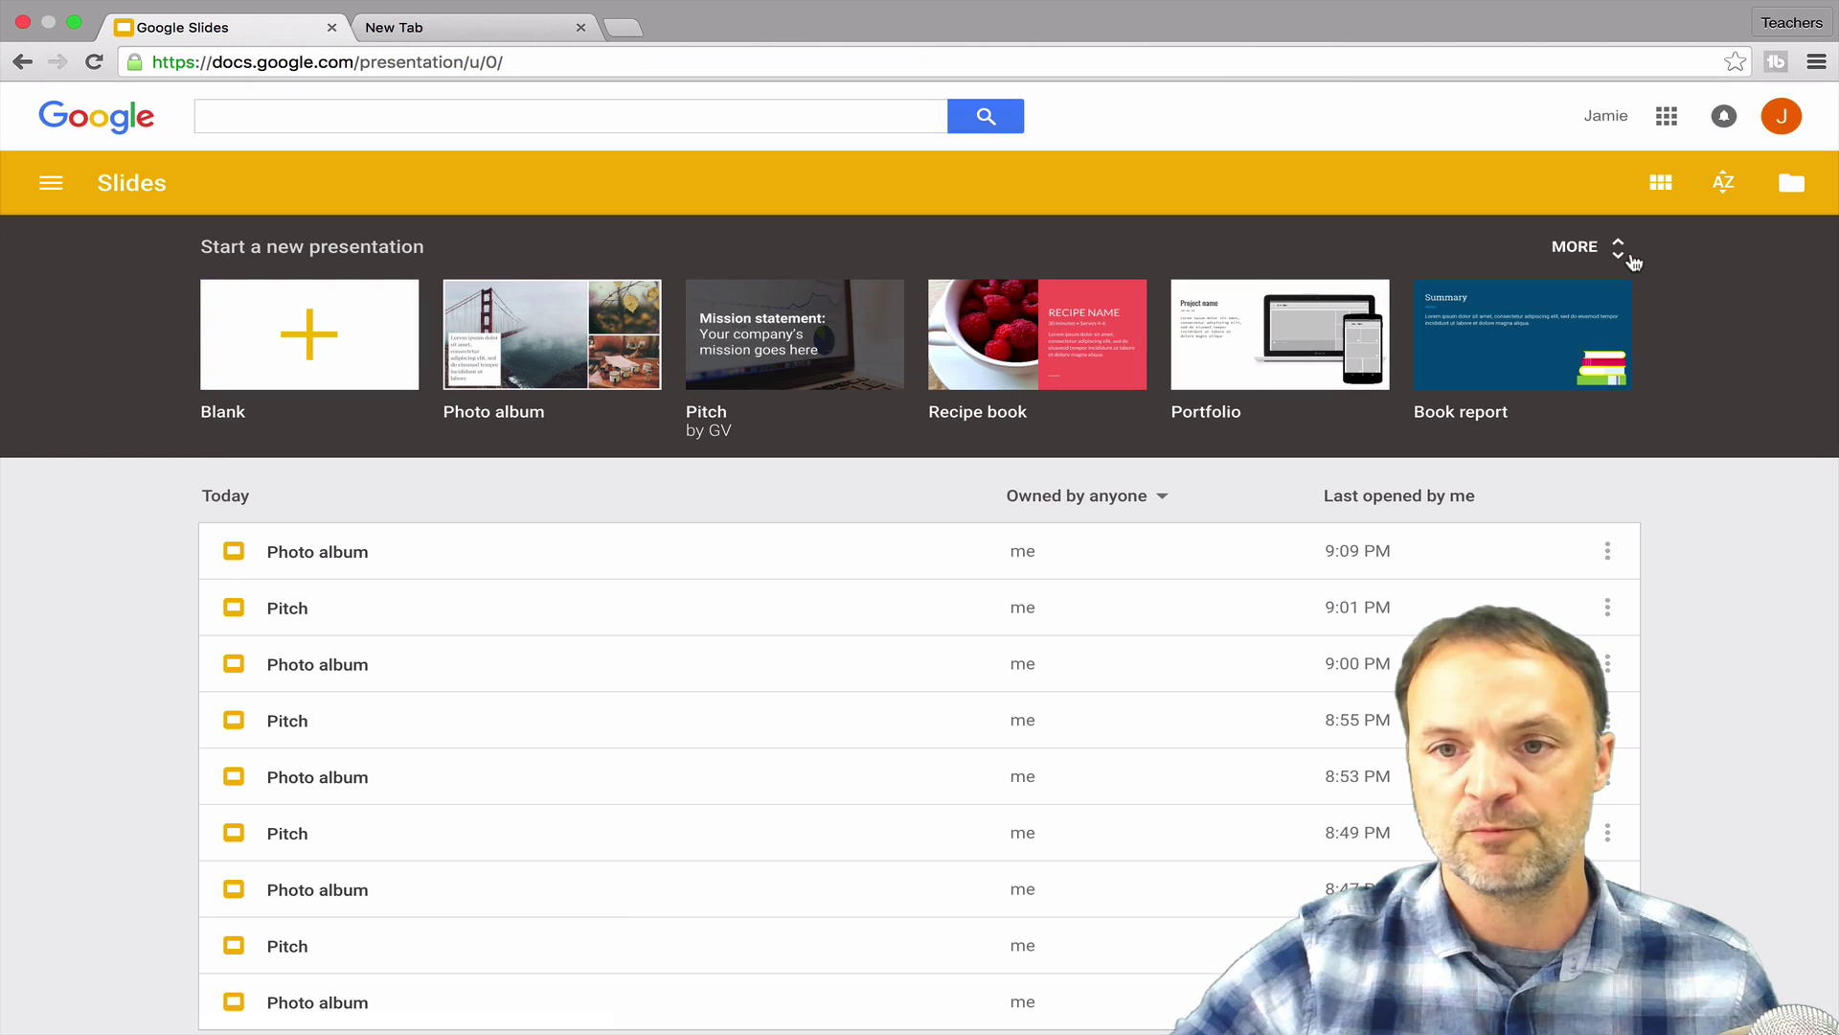
Create a presentation from the Pitch template and go to slide 5, The team
left_click(1625, 254)
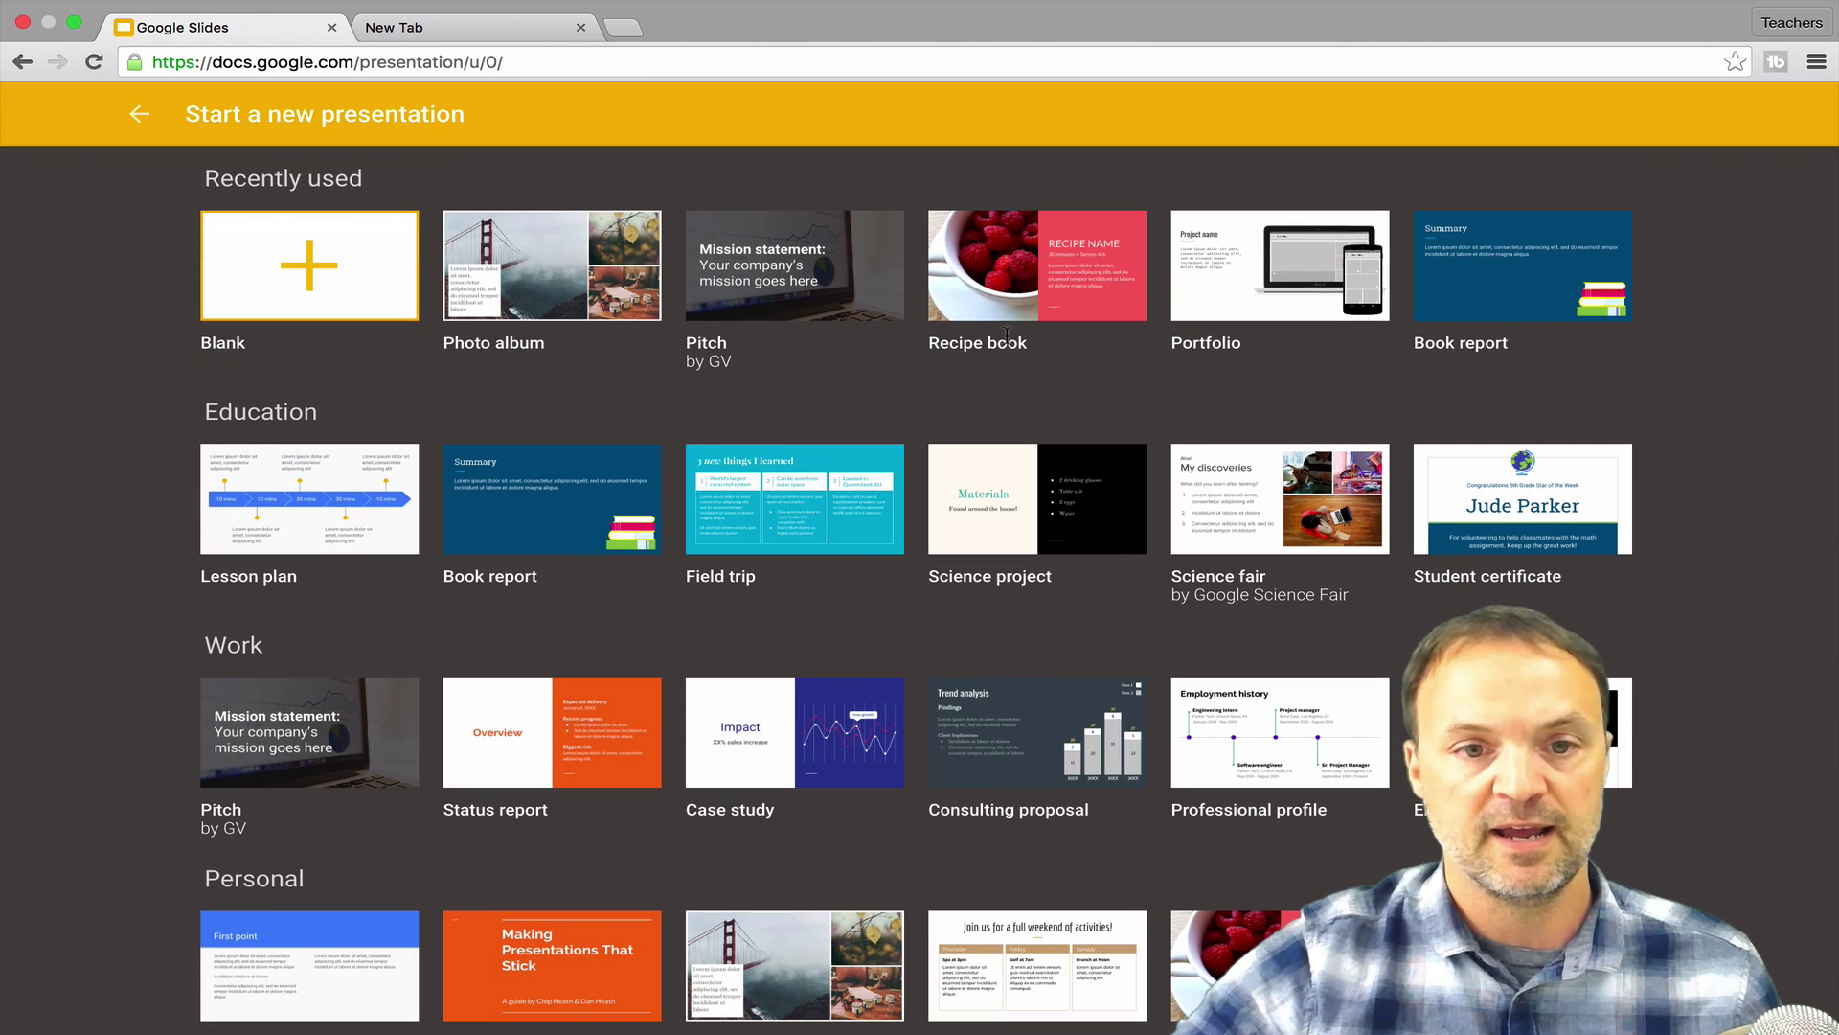
left_click(743, 270)
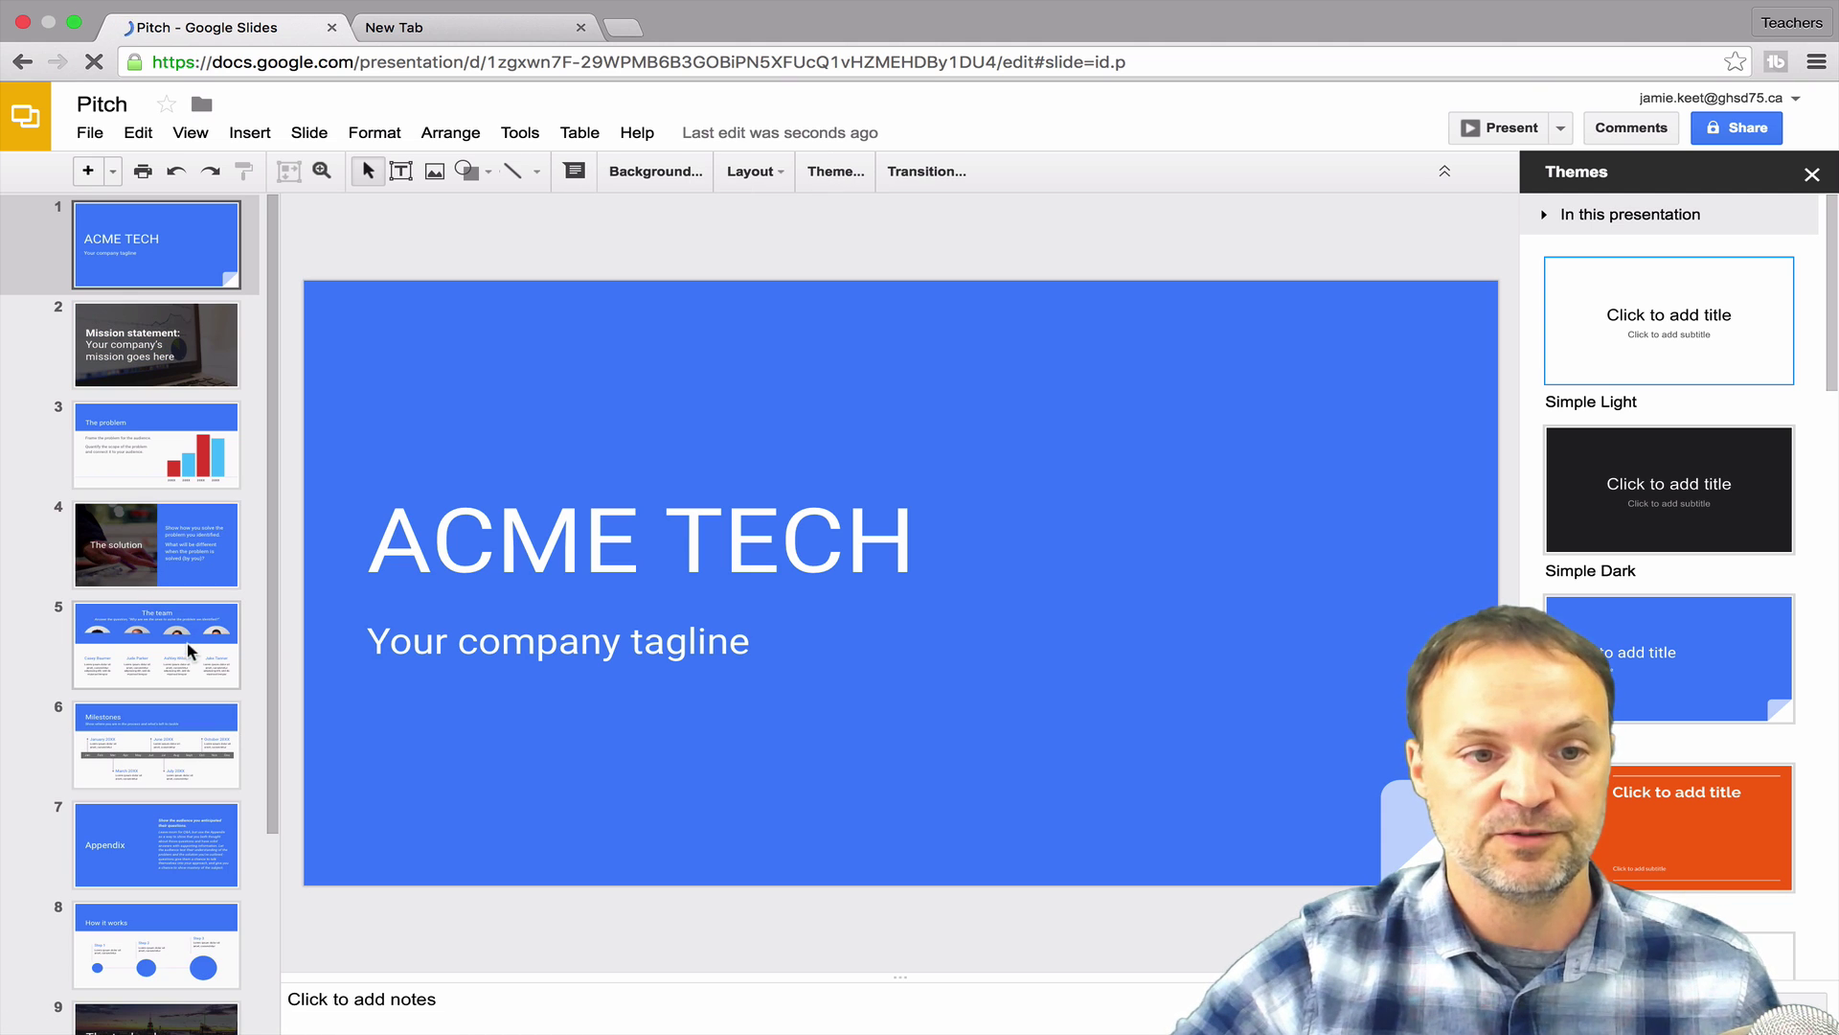
left_click(191, 656)
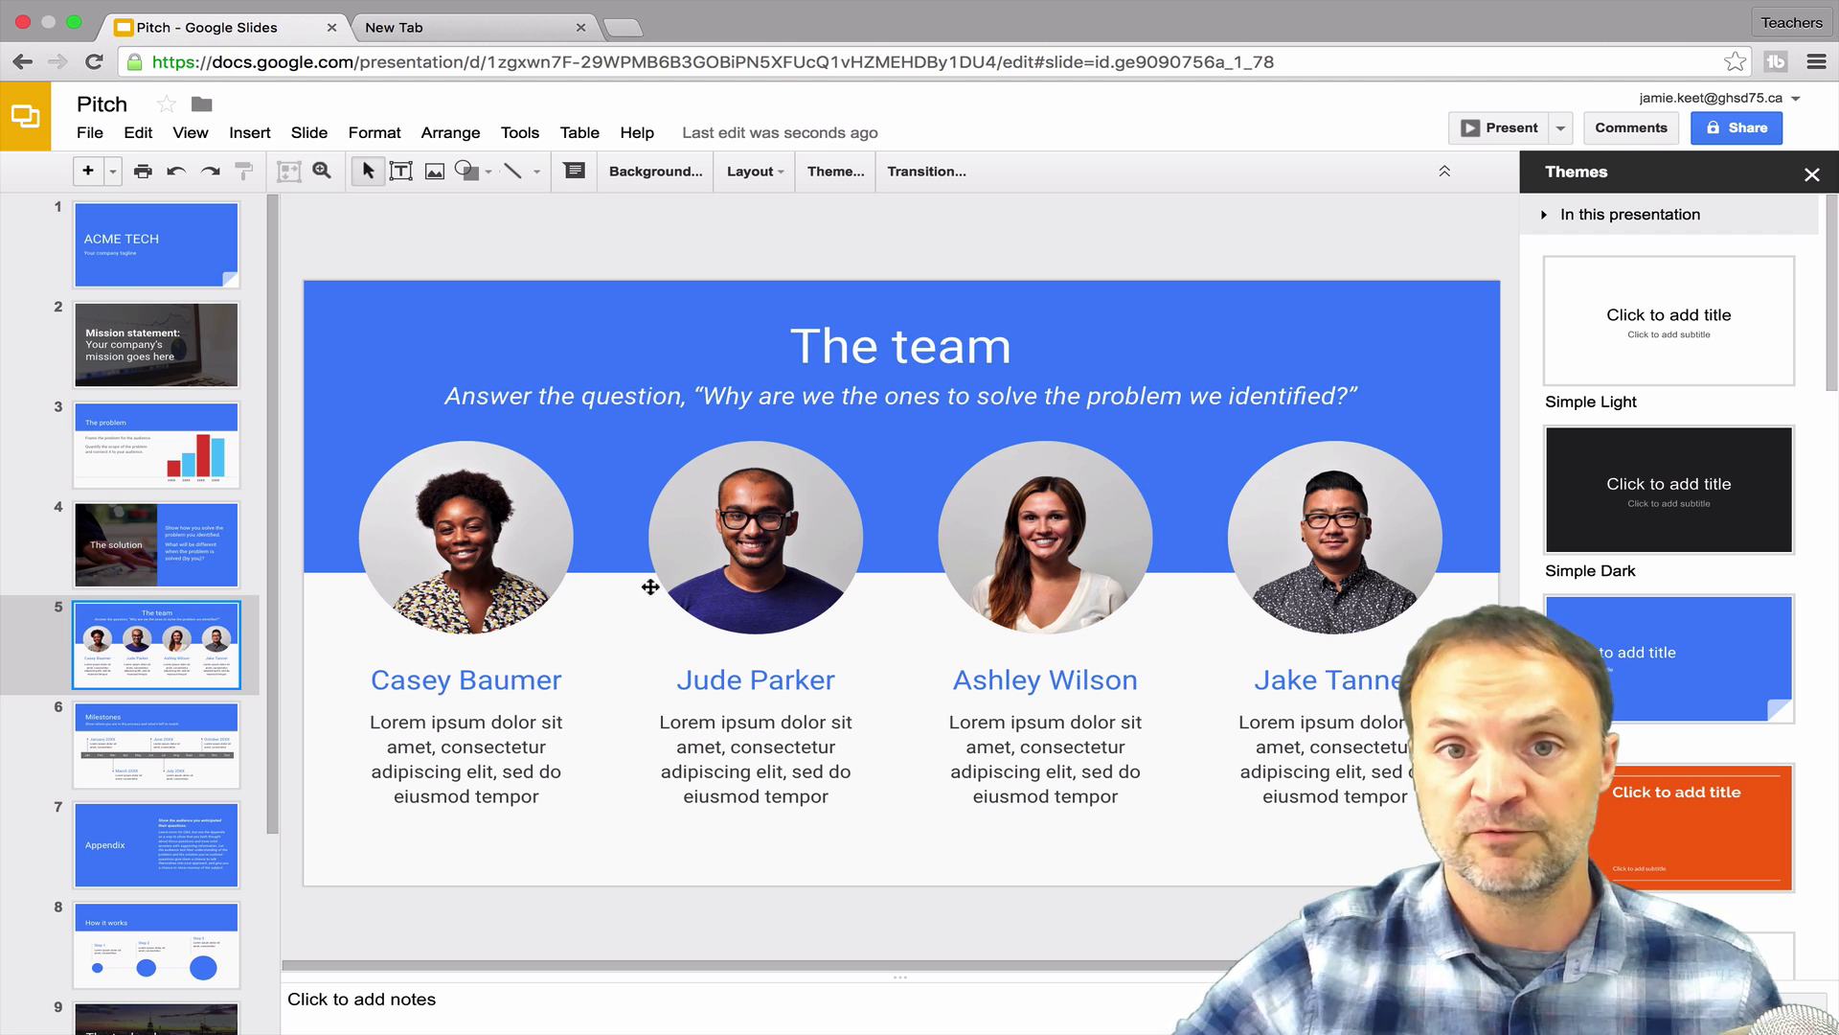
Replace the first team member's circular photo with a pufferfish from a fish image search
left_click(456, 549)
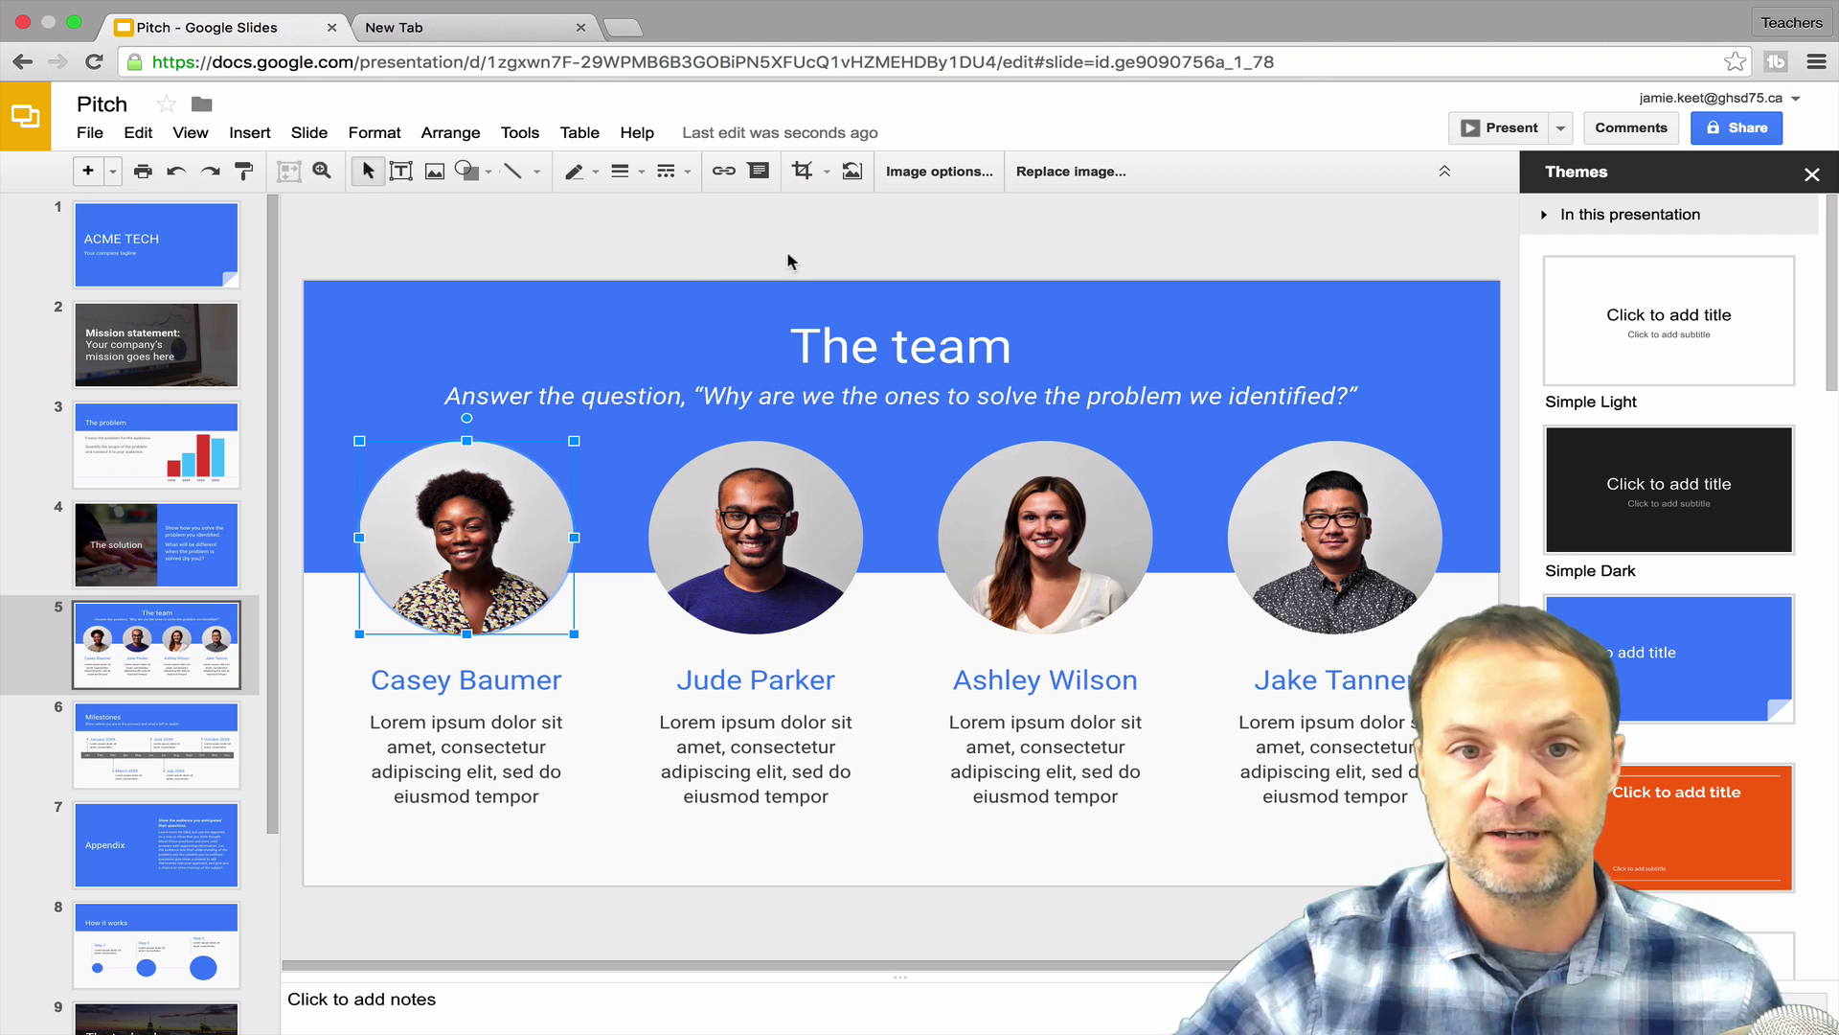
left_click(1065, 171)
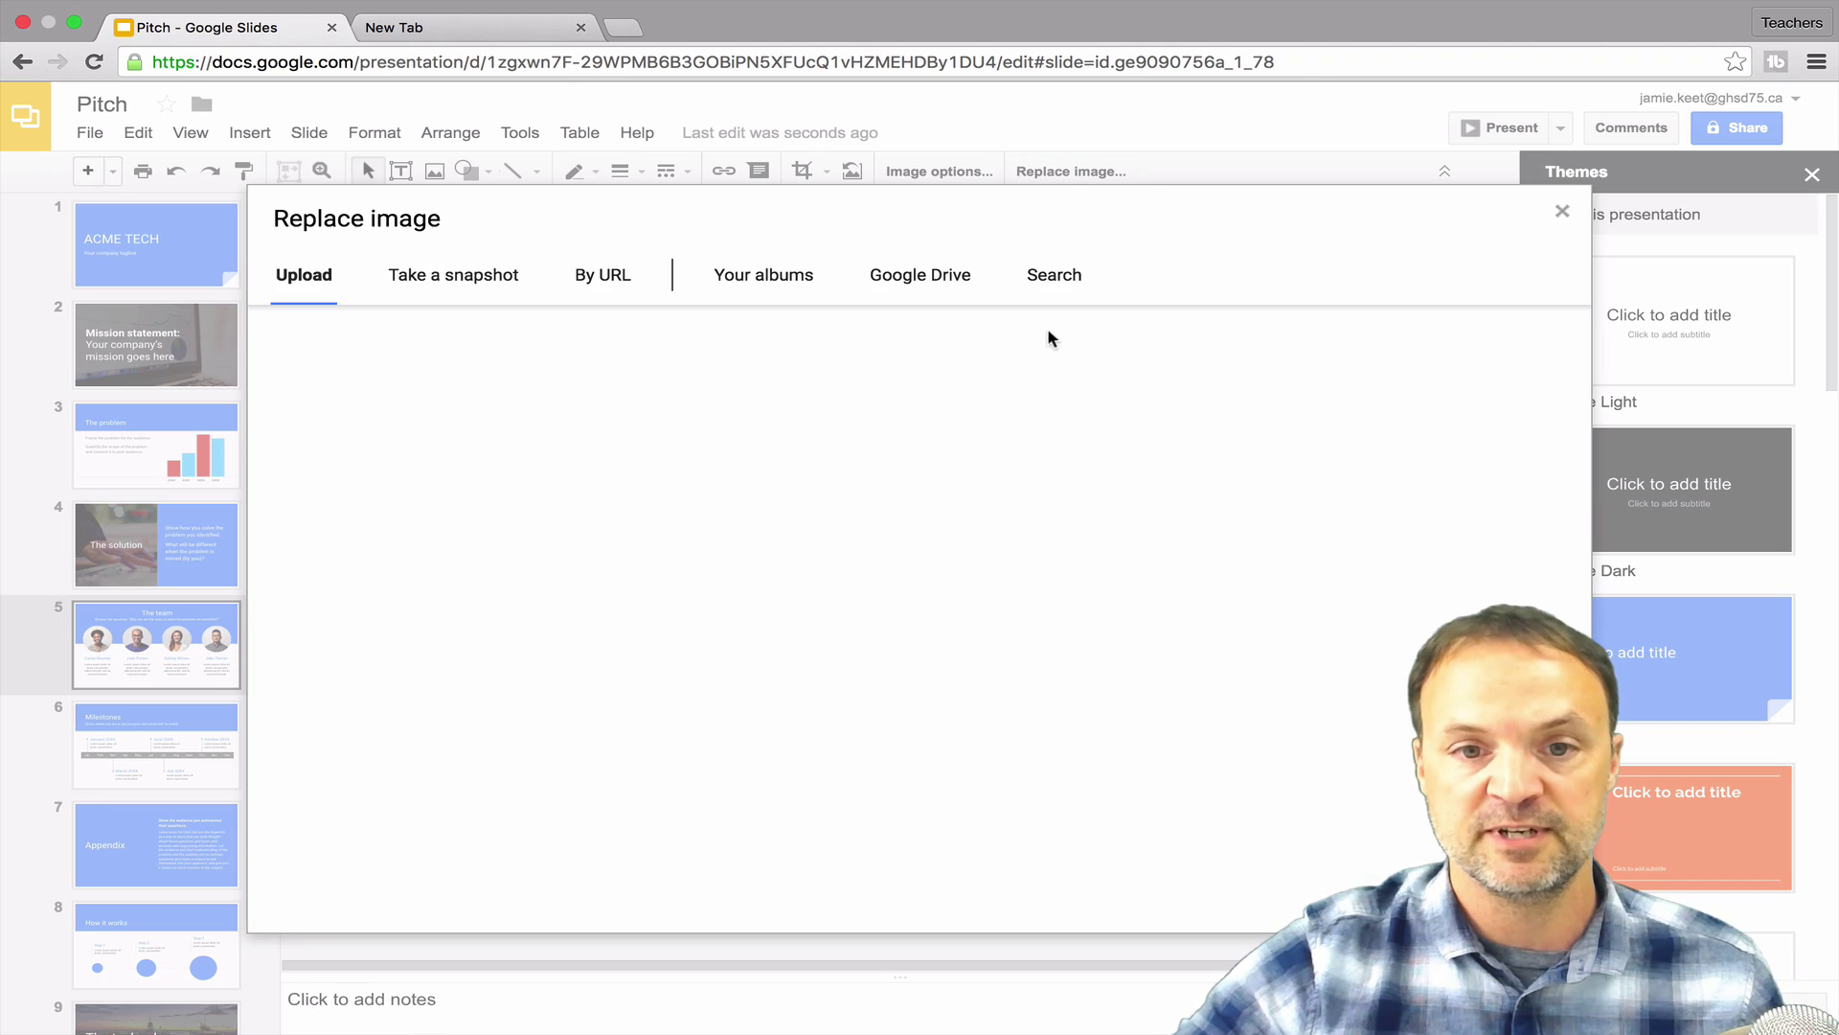
left_click(1047, 273)
type("fsih")
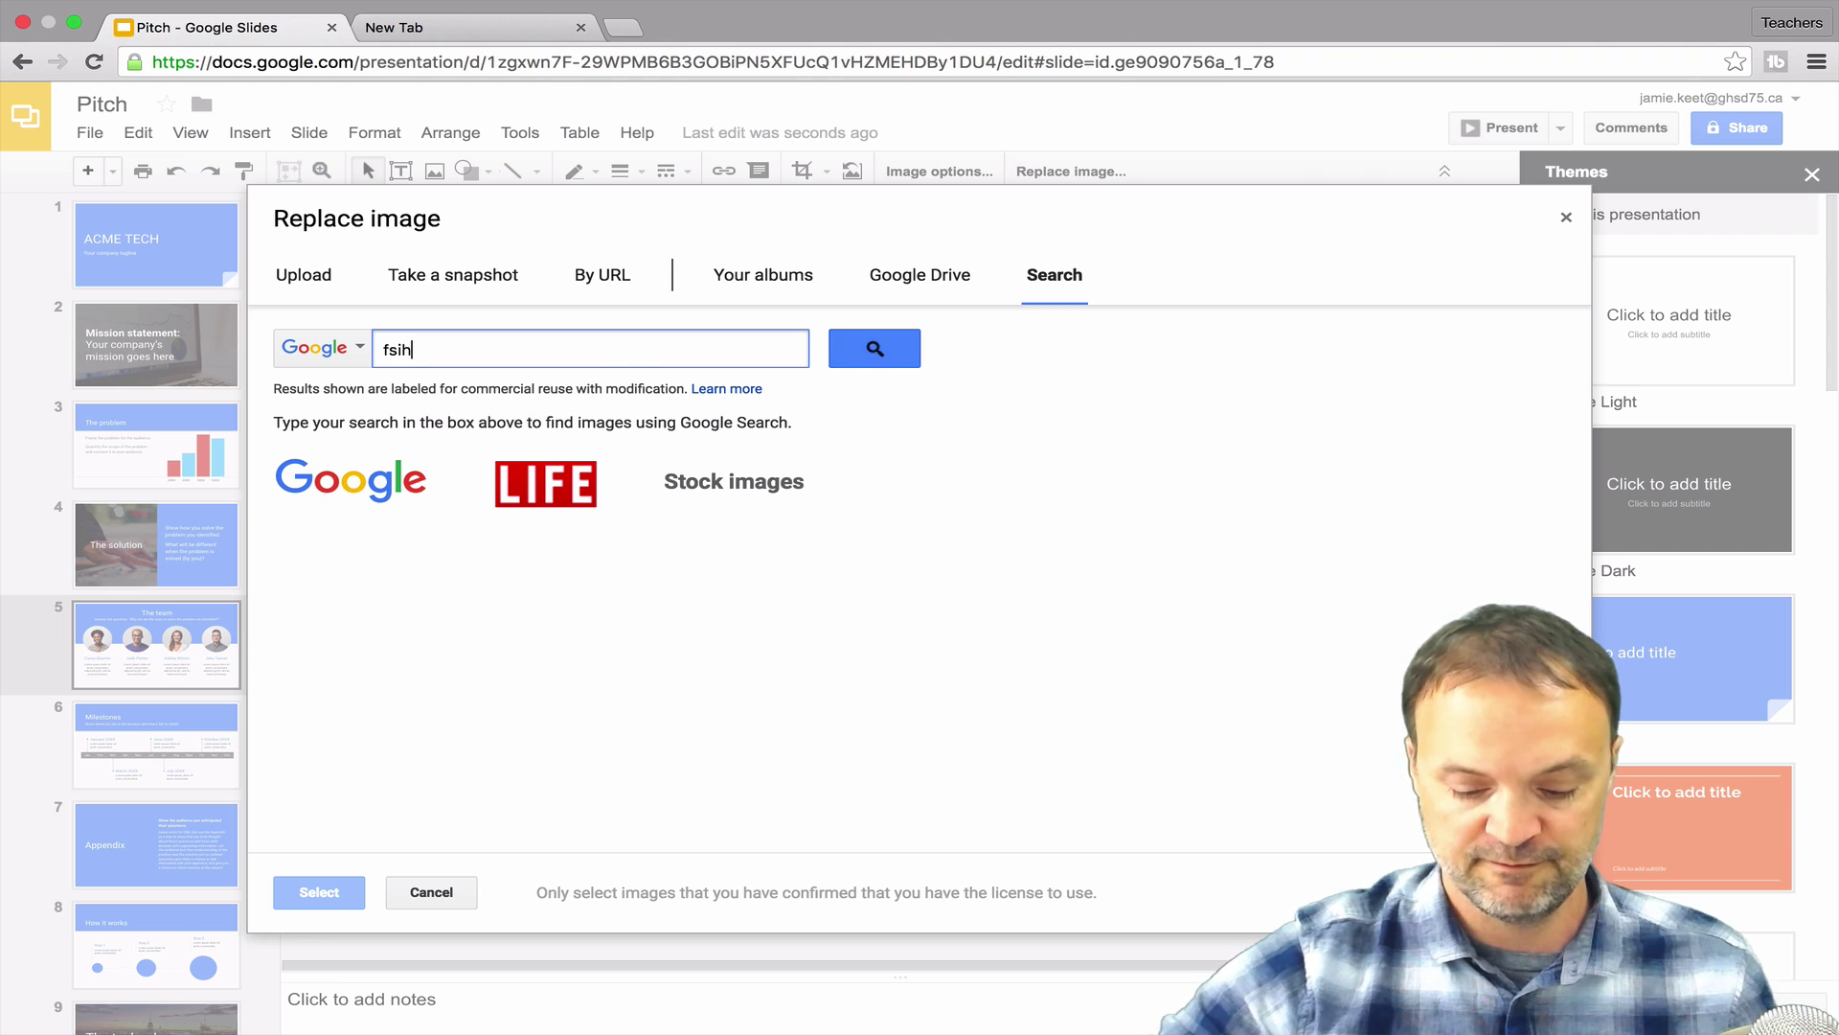
key("Return")
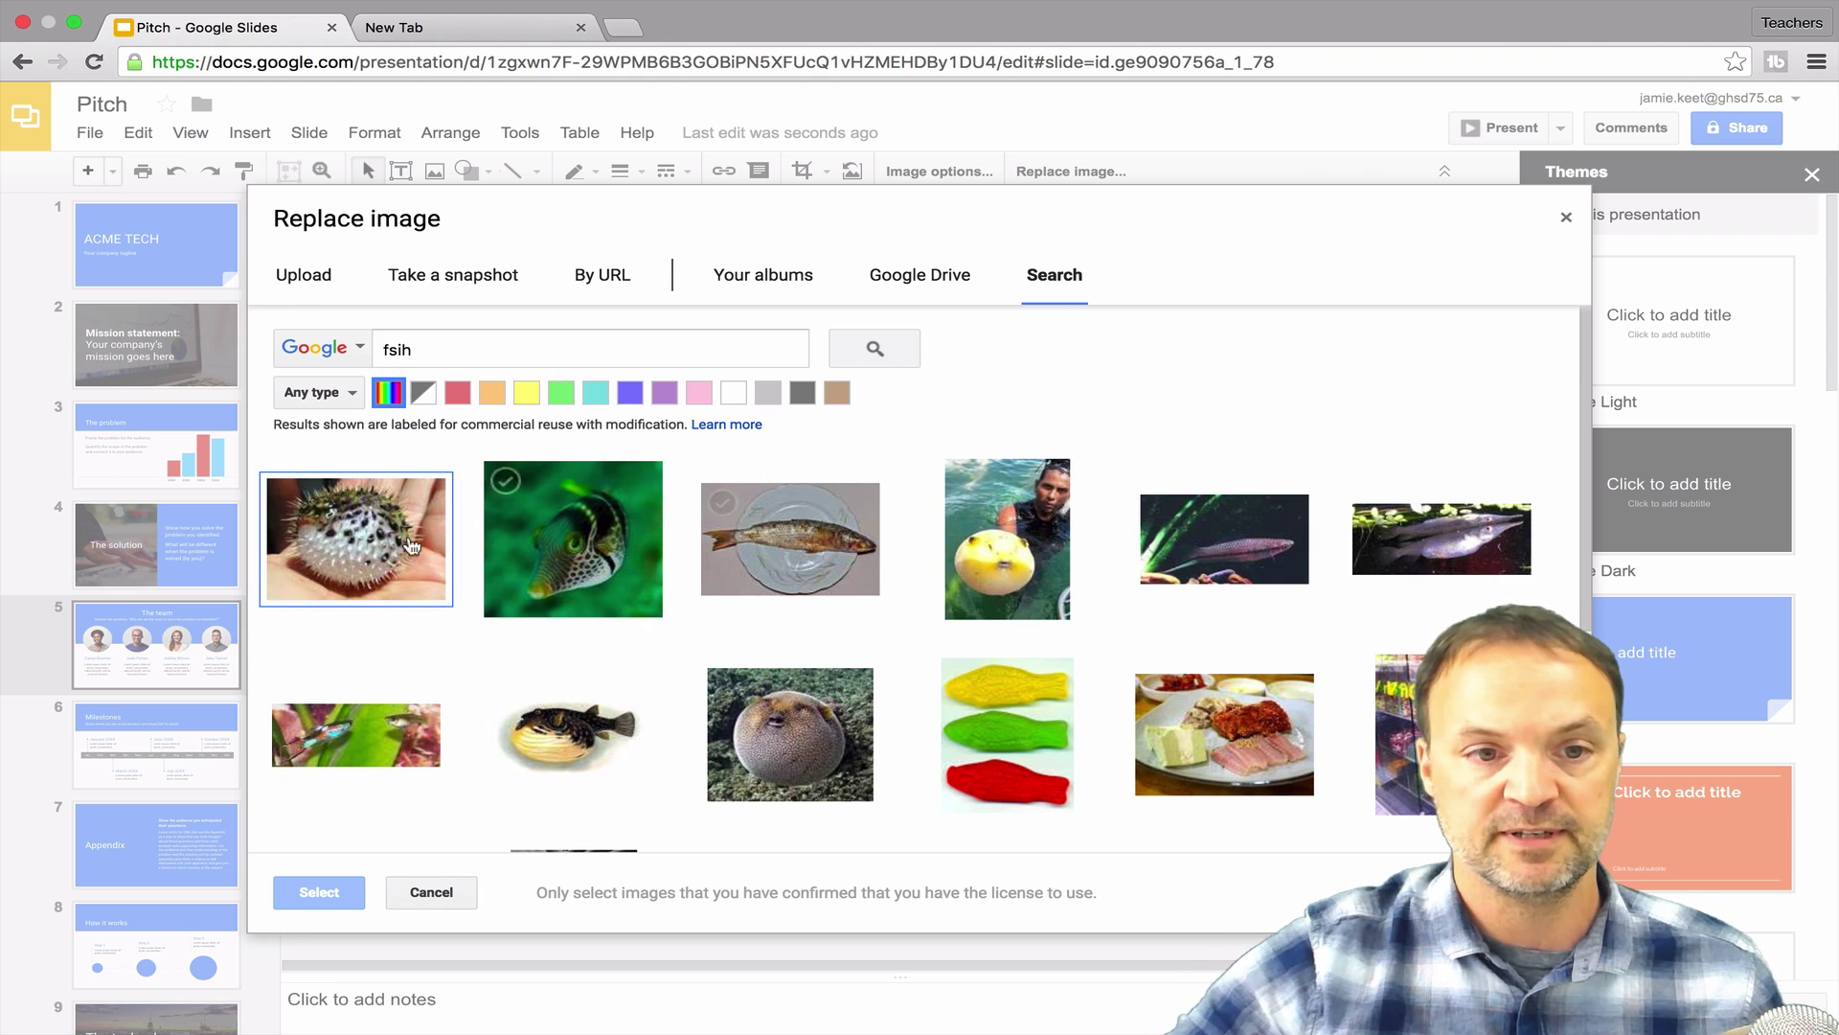
left_click(383, 542)
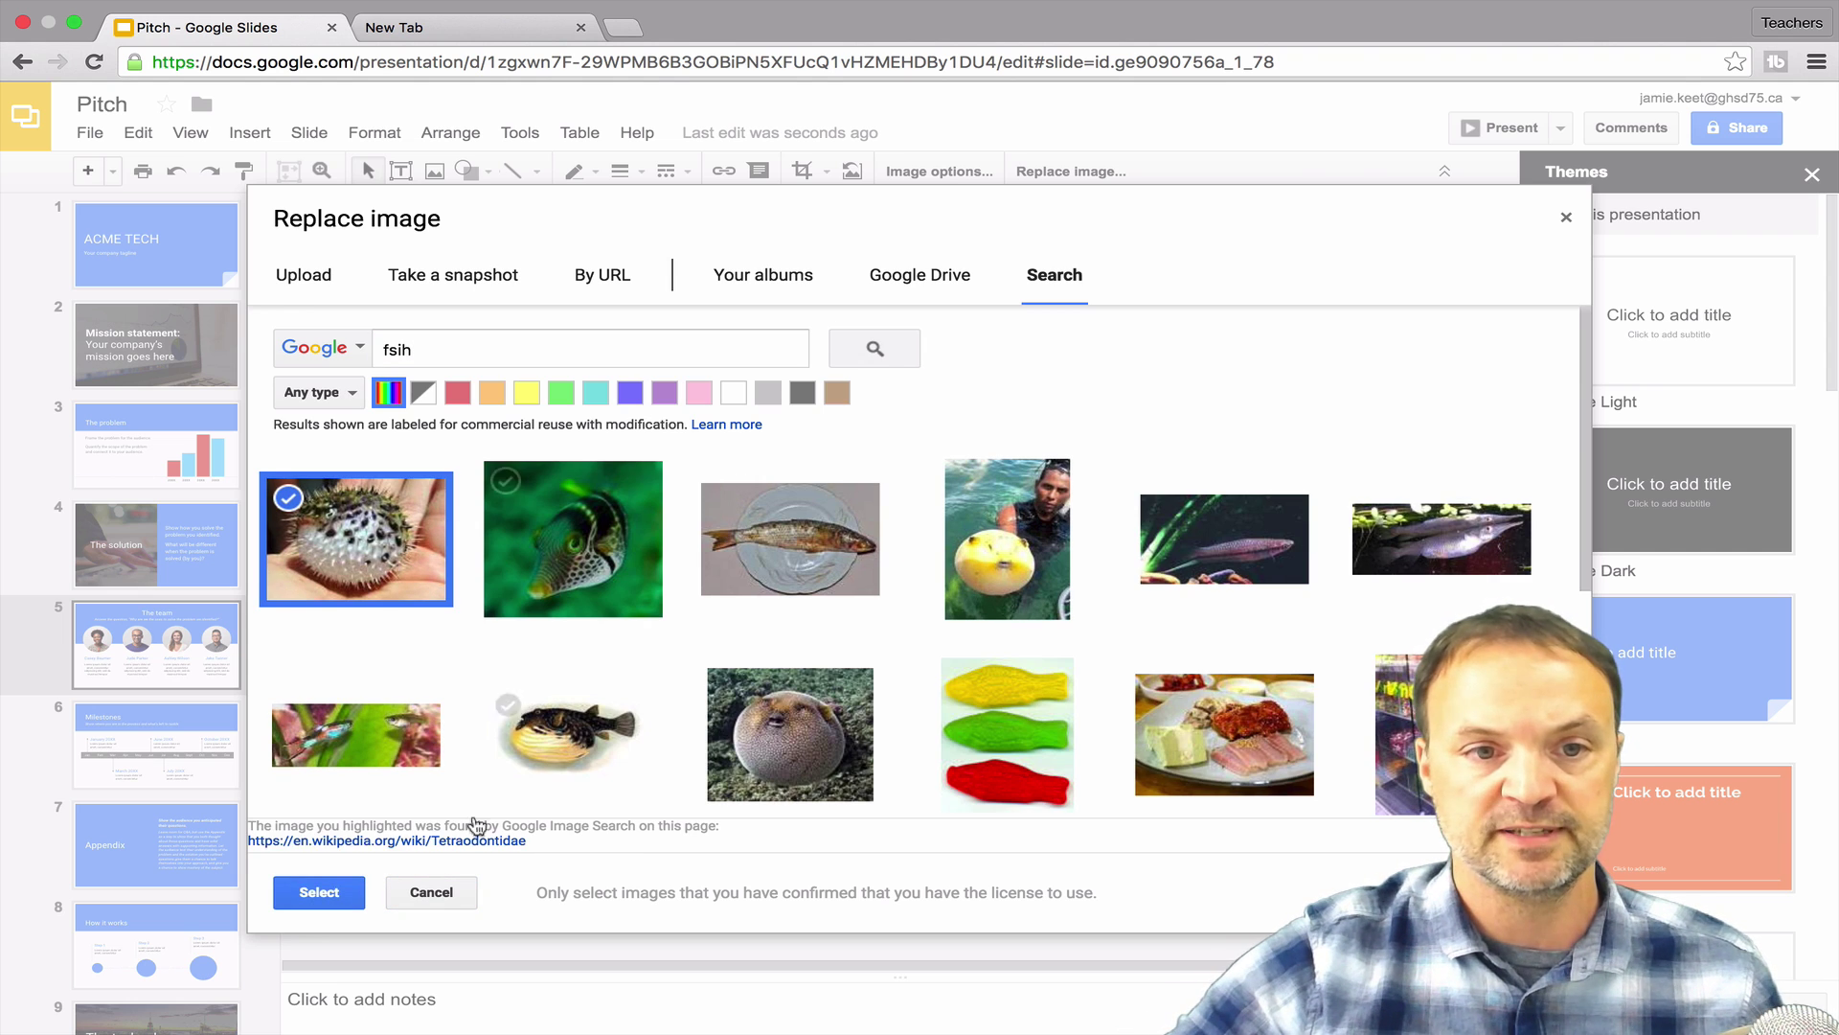
left_click(319, 895)
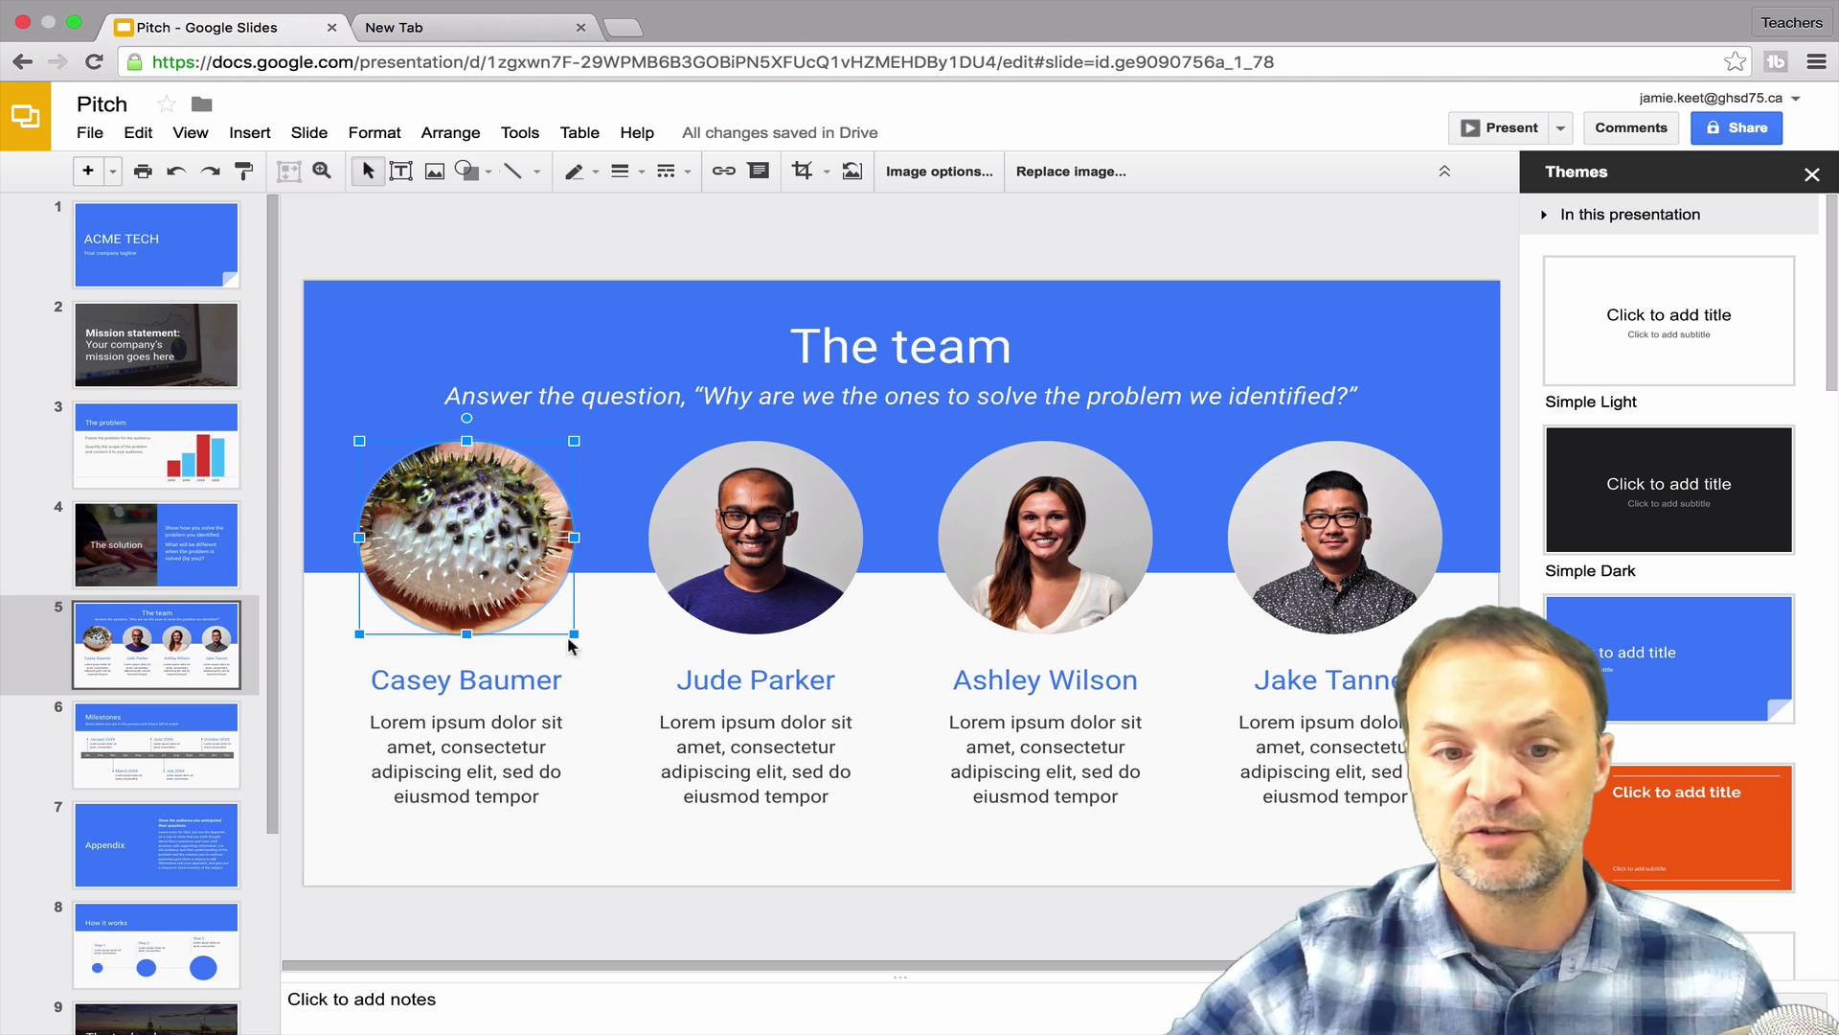
left_click(585, 676)
left_click(486, 568)
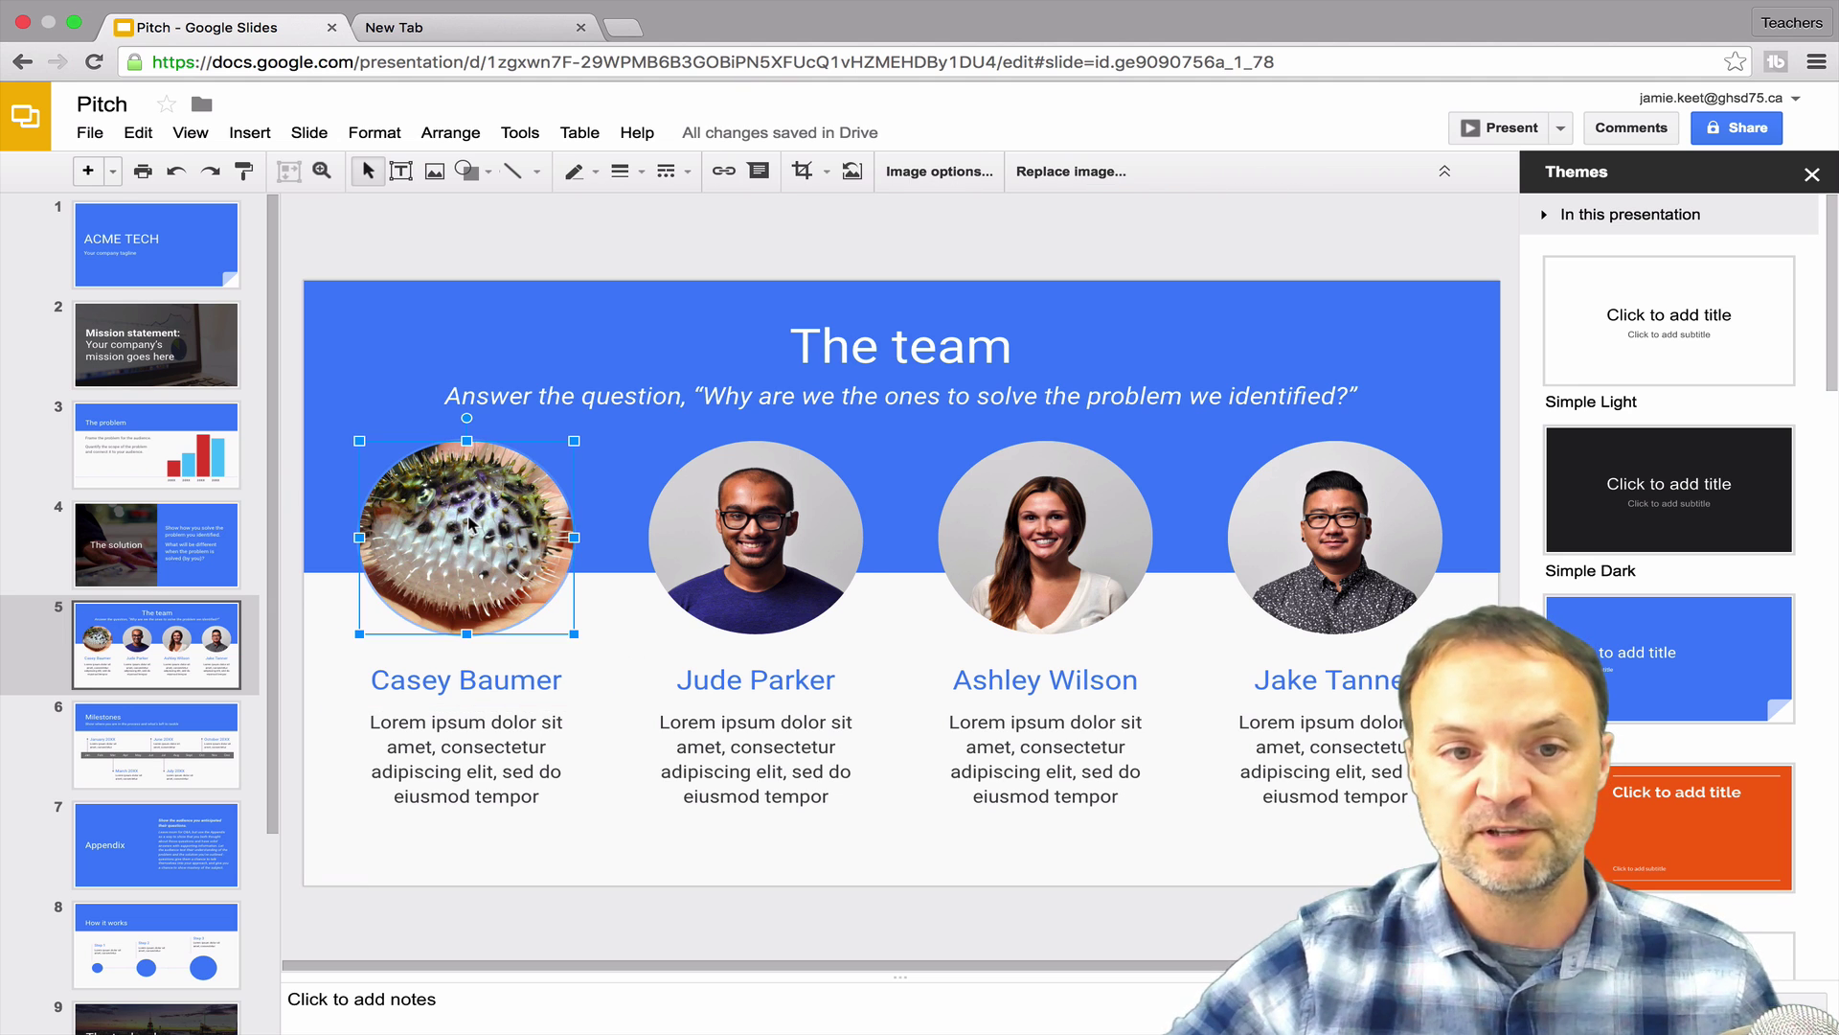
Copy and paste the pufferfish photo, moving the copy over the second member's portrait
right_click(469, 522)
left_click(537, 569)
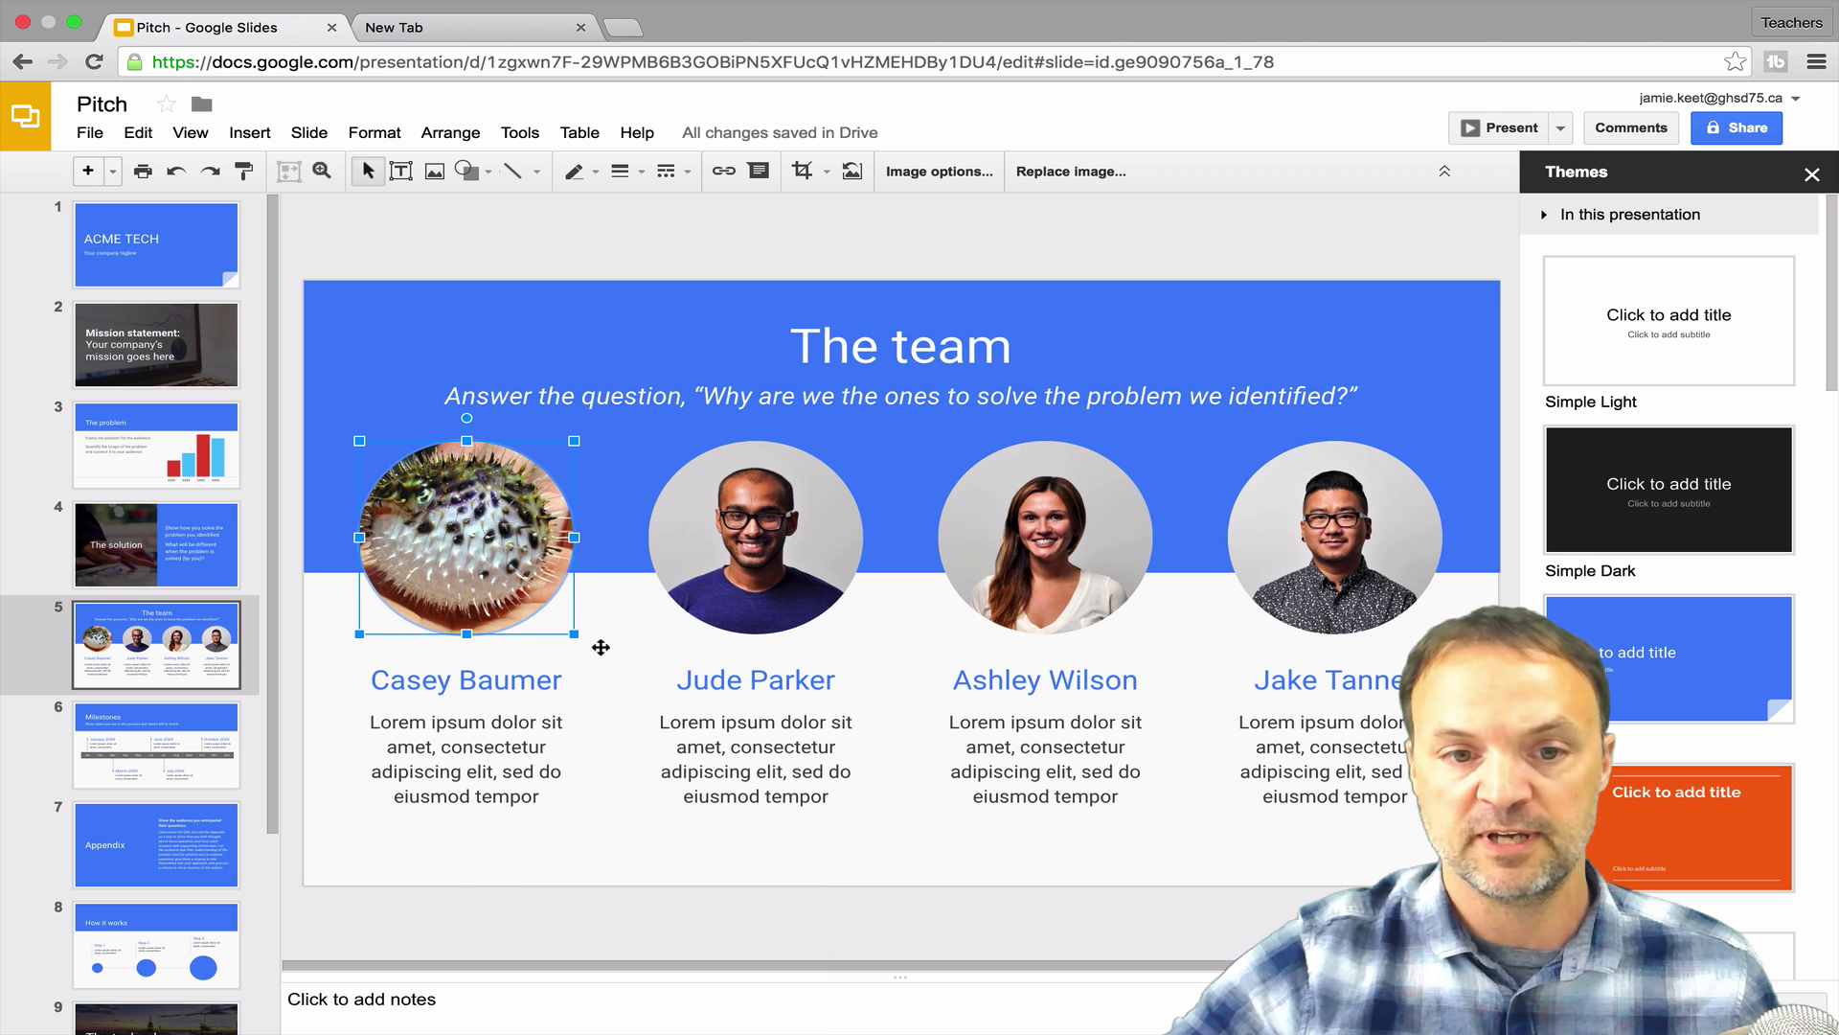
left_click(604, 653)
right_click(604, 652)
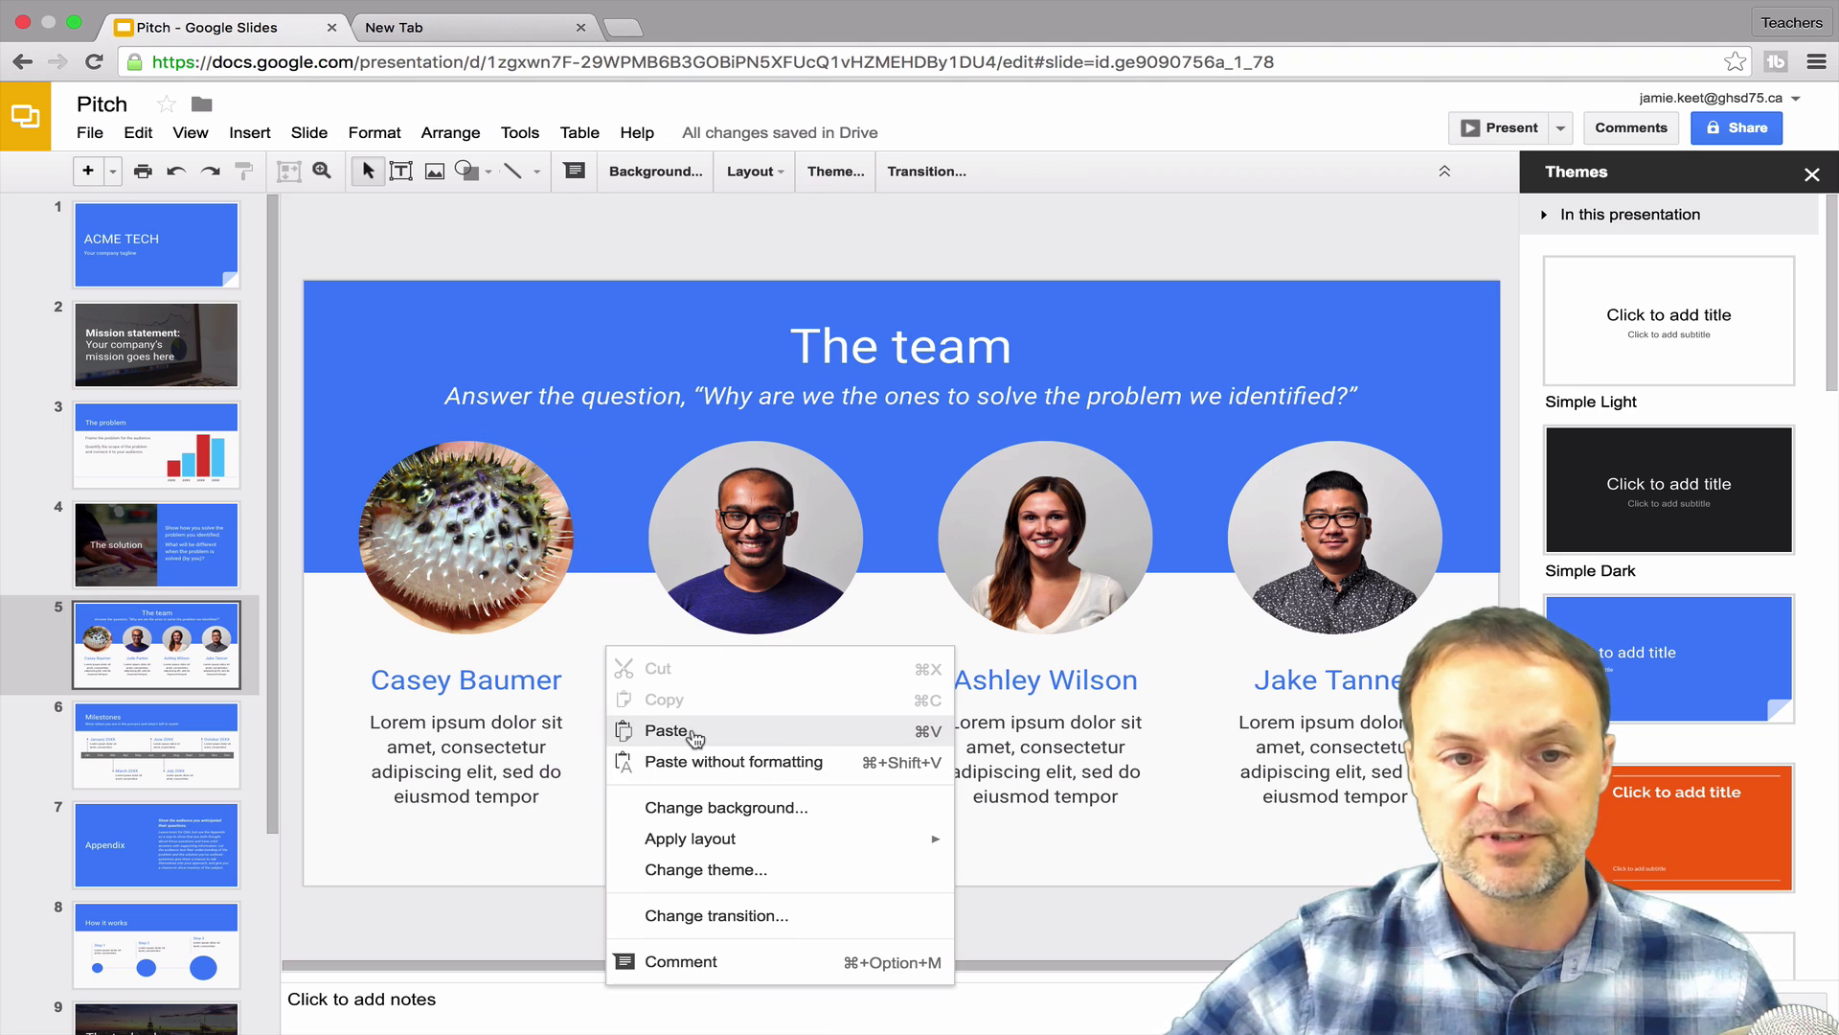
left_click(670, 727)
left_click_drag(517, 601, 623, 578)
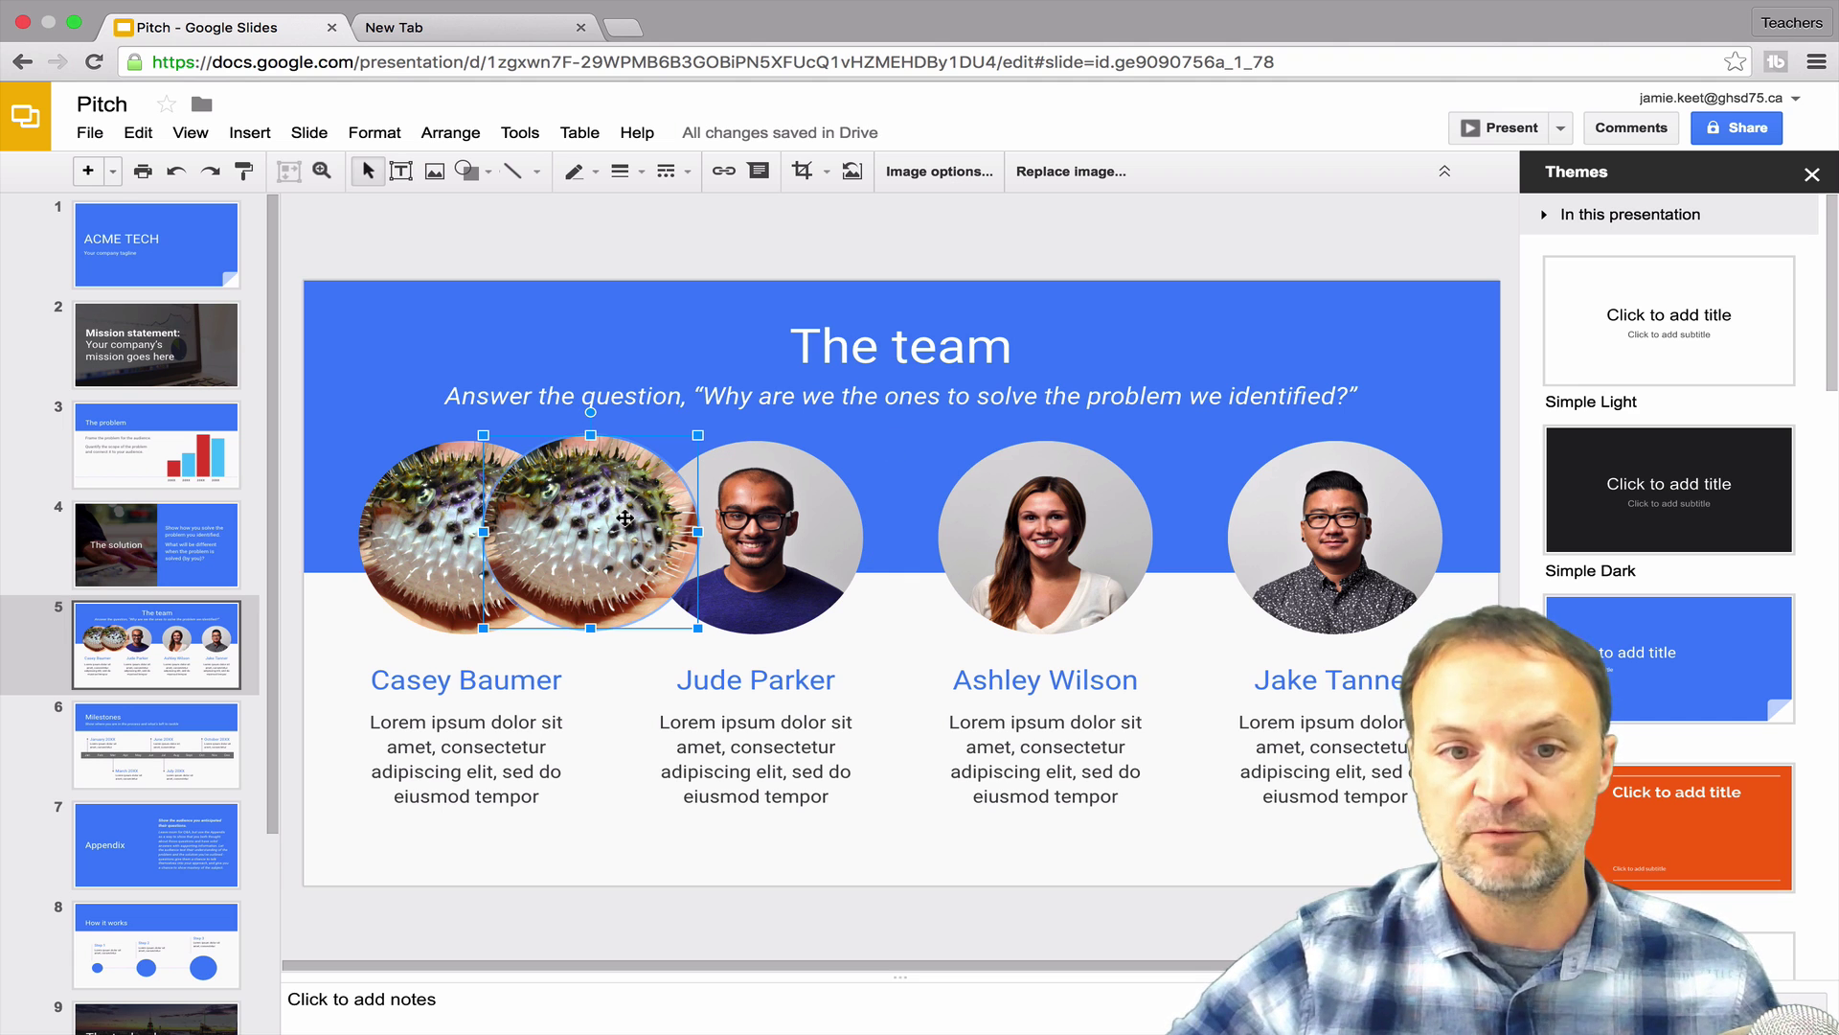
left_click_drag(612, 543, 640, 564)
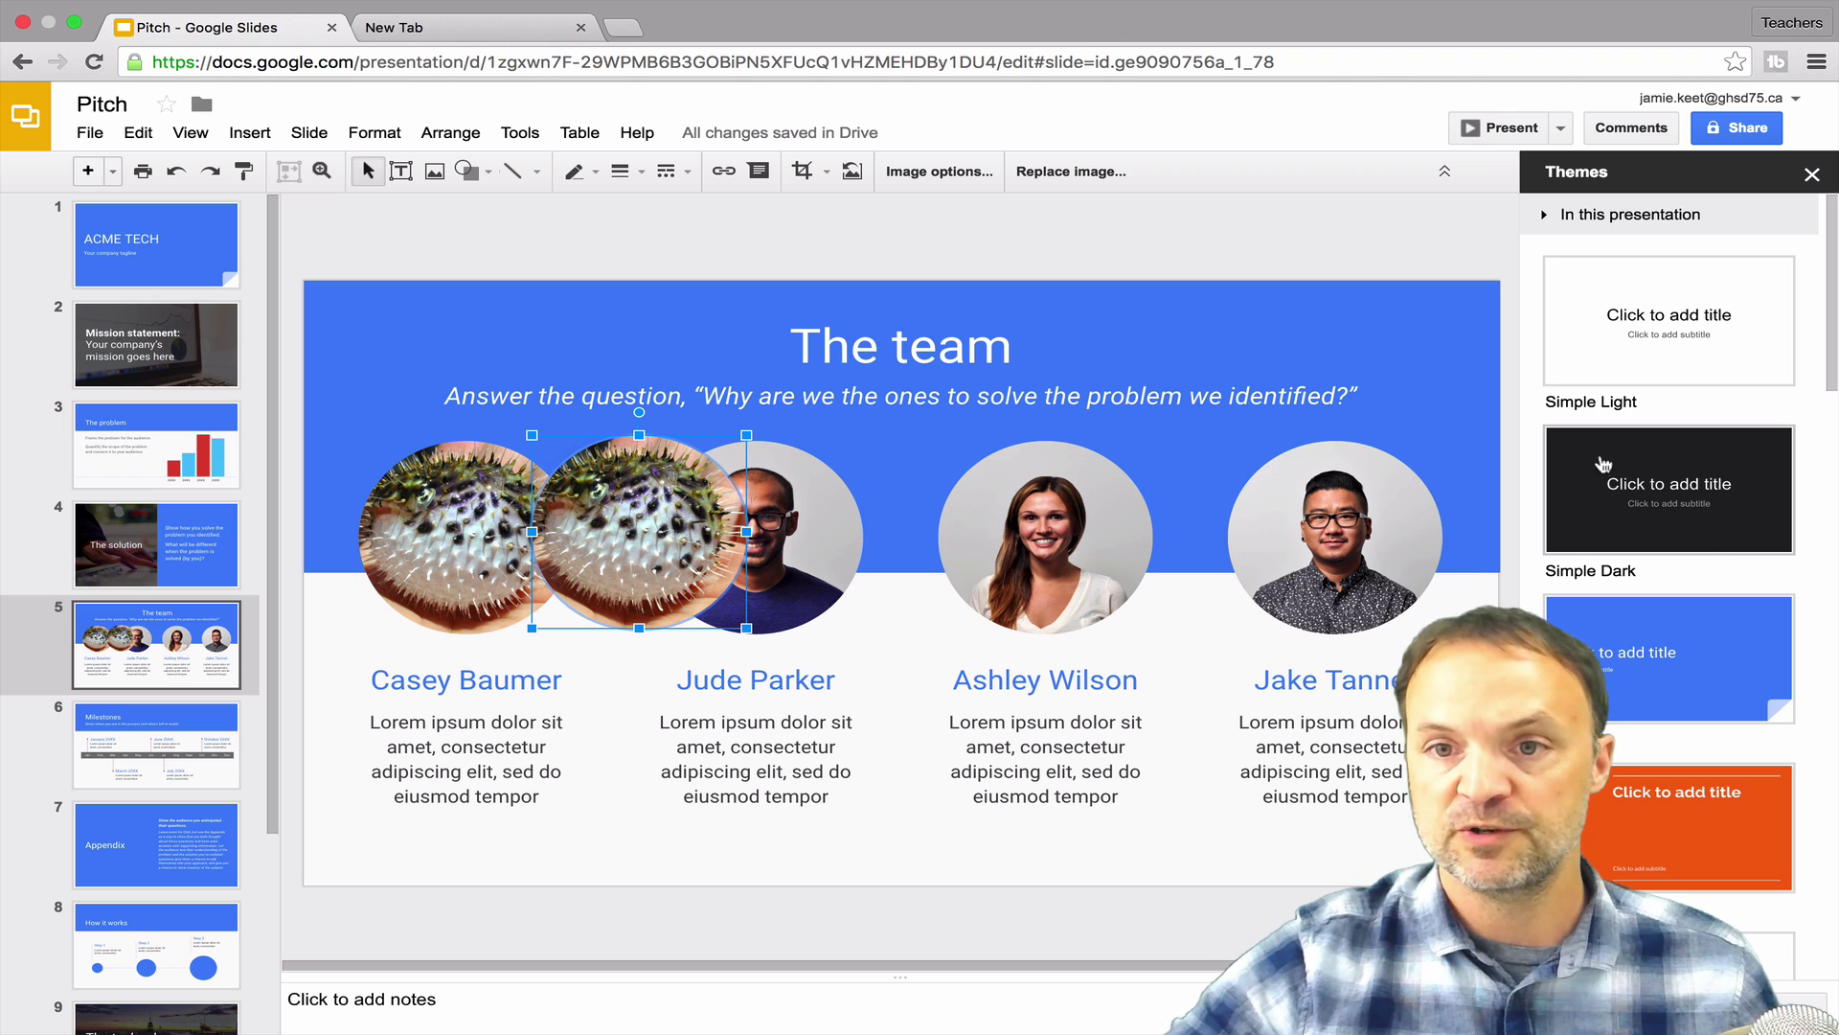
Try the teal theme, then settle on the orange theme for the Pitch deck
scroll(1673, 532, "down", 2)
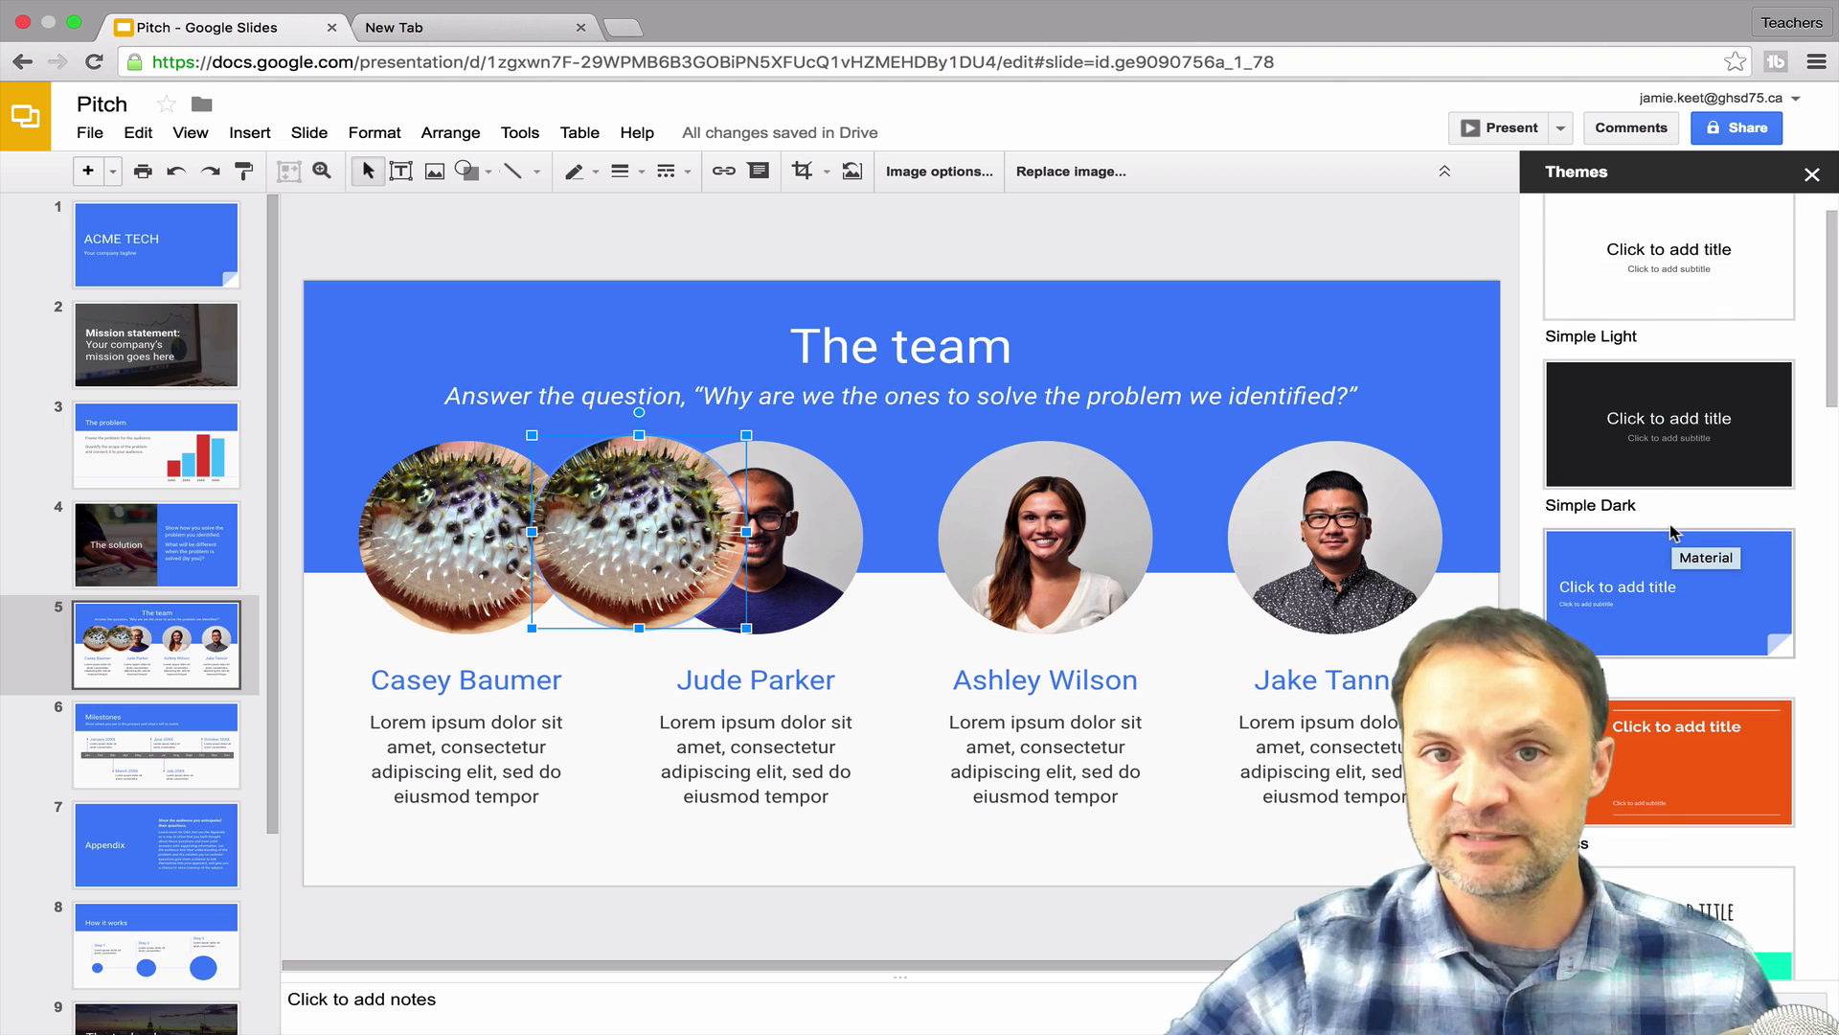
left_click(1686, 910)
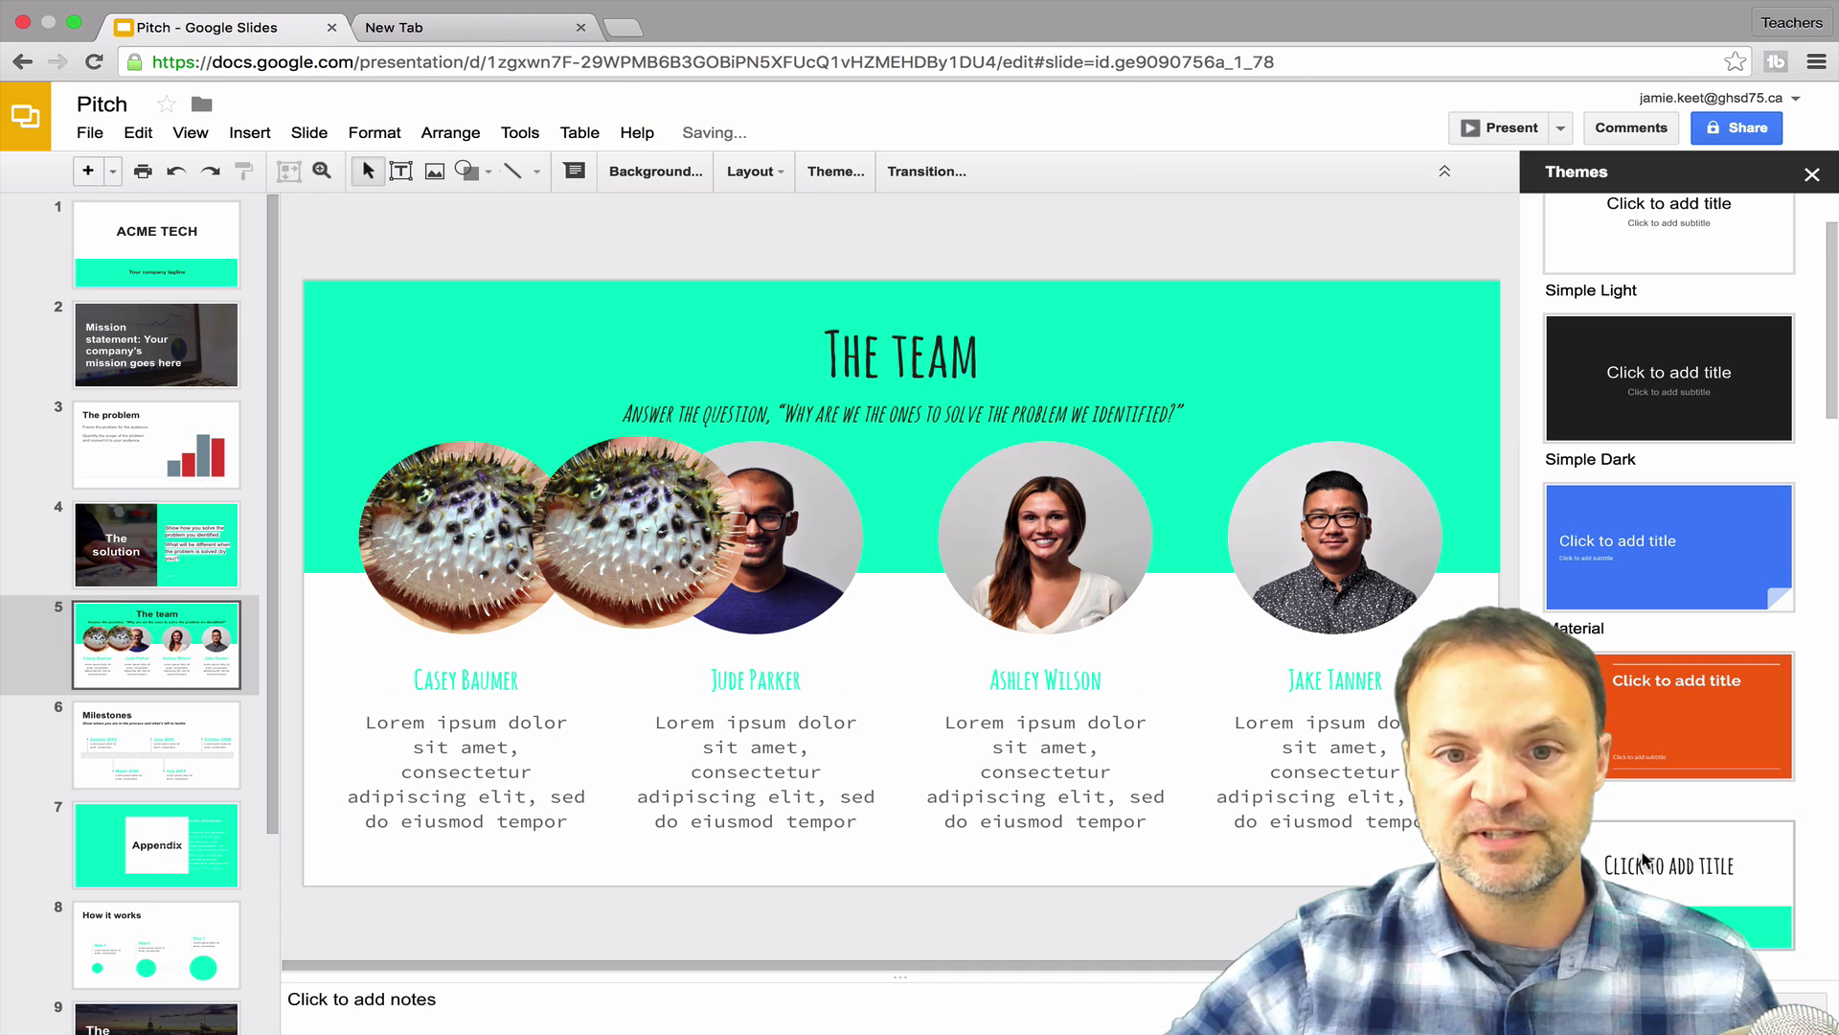
left_click(1622, 719)
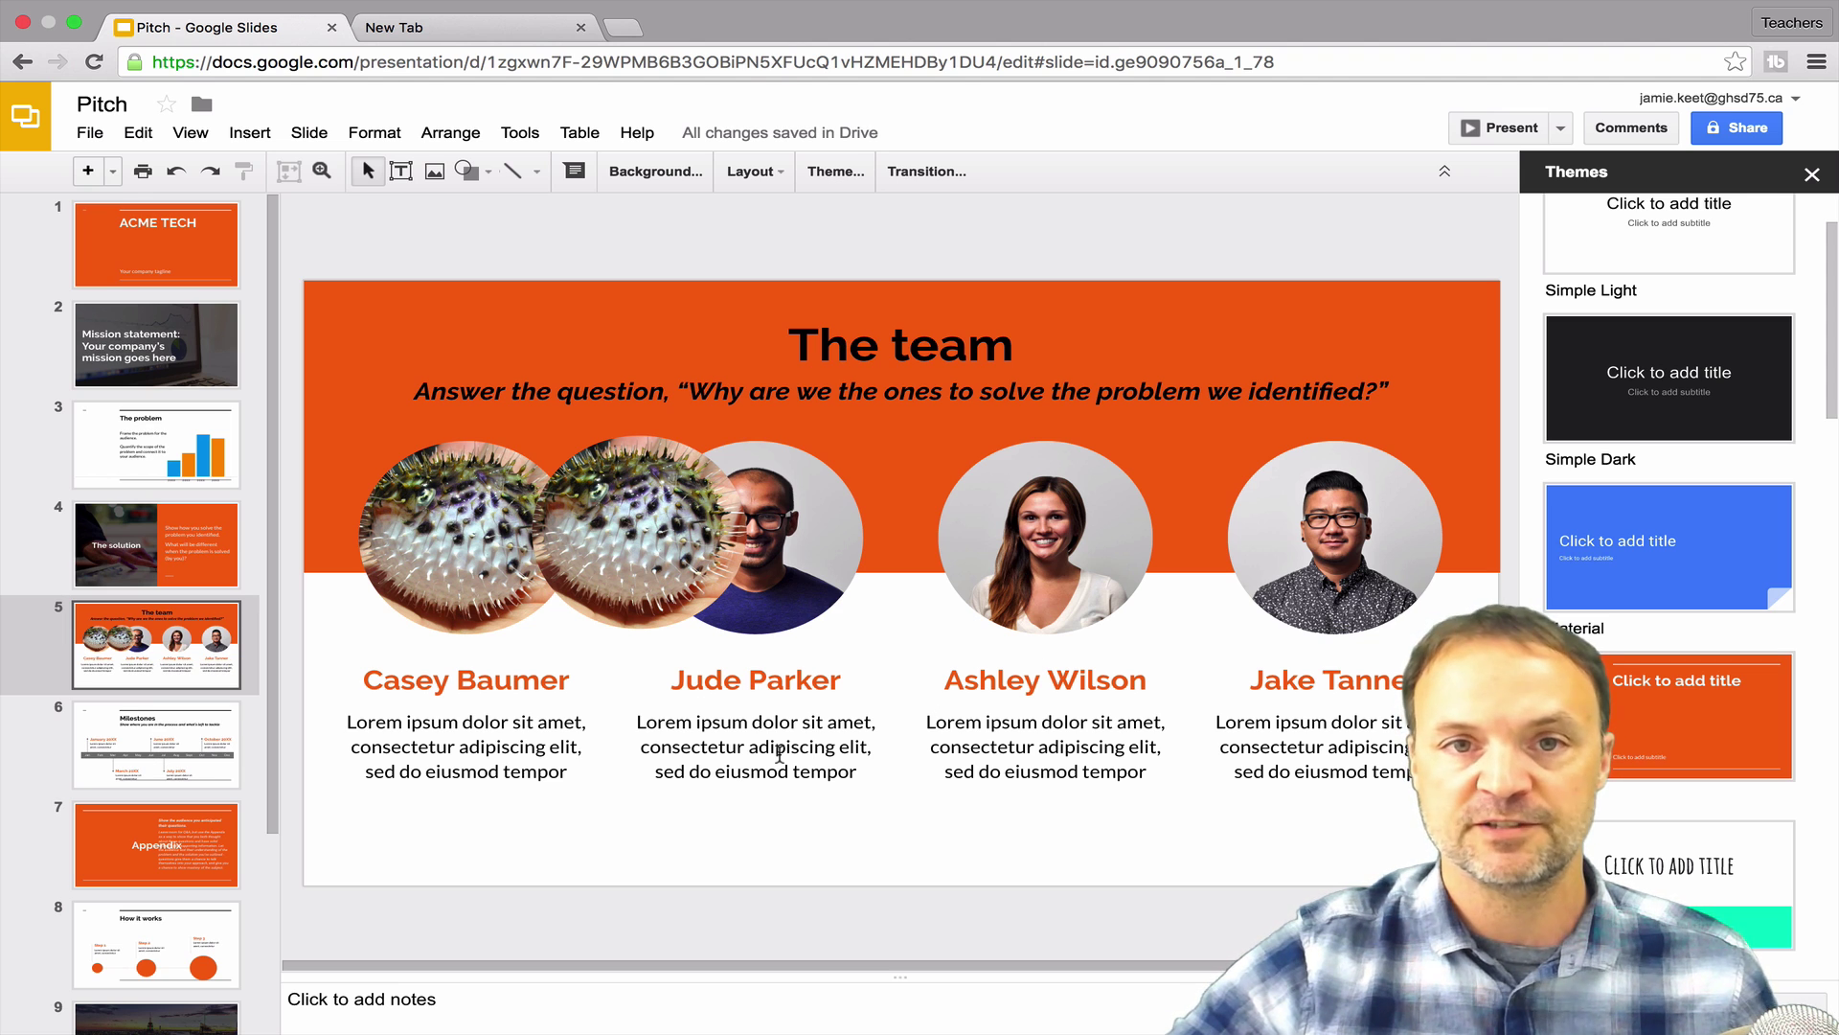
Show the orange-themed layout choices, such as Title slide and Big number, for a new slide
left_click(113, 171)
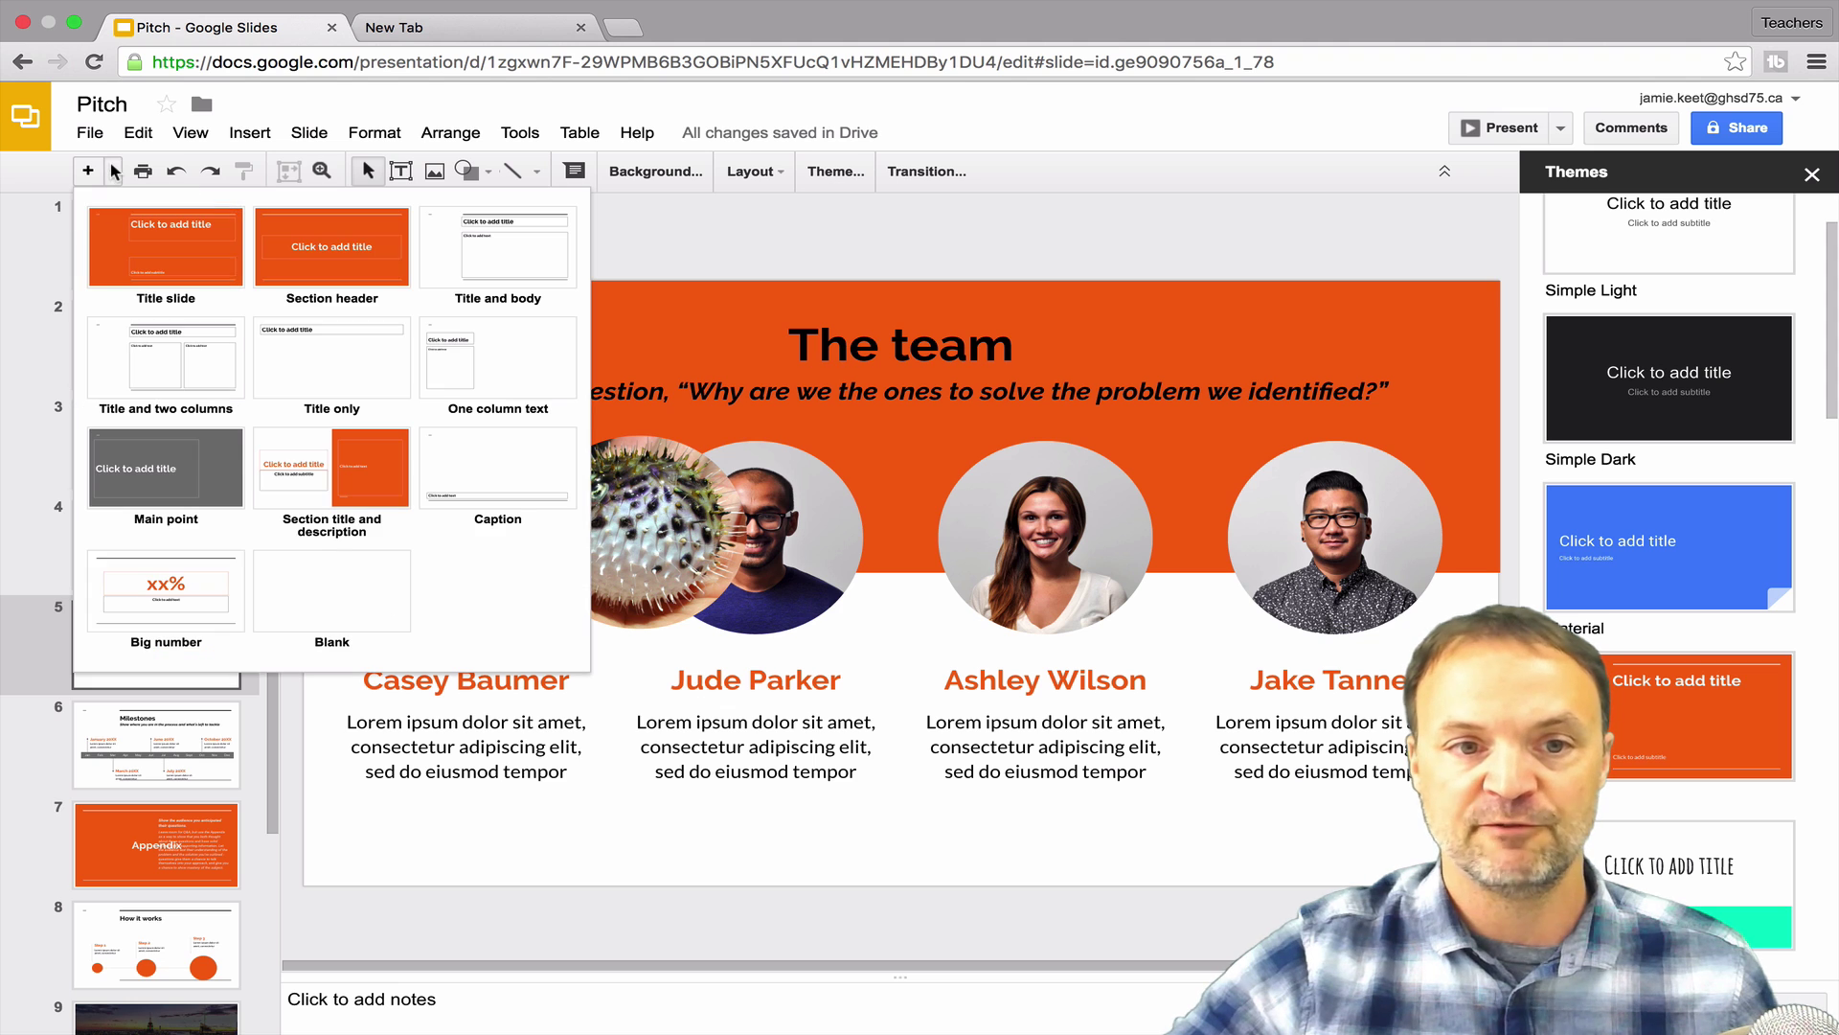